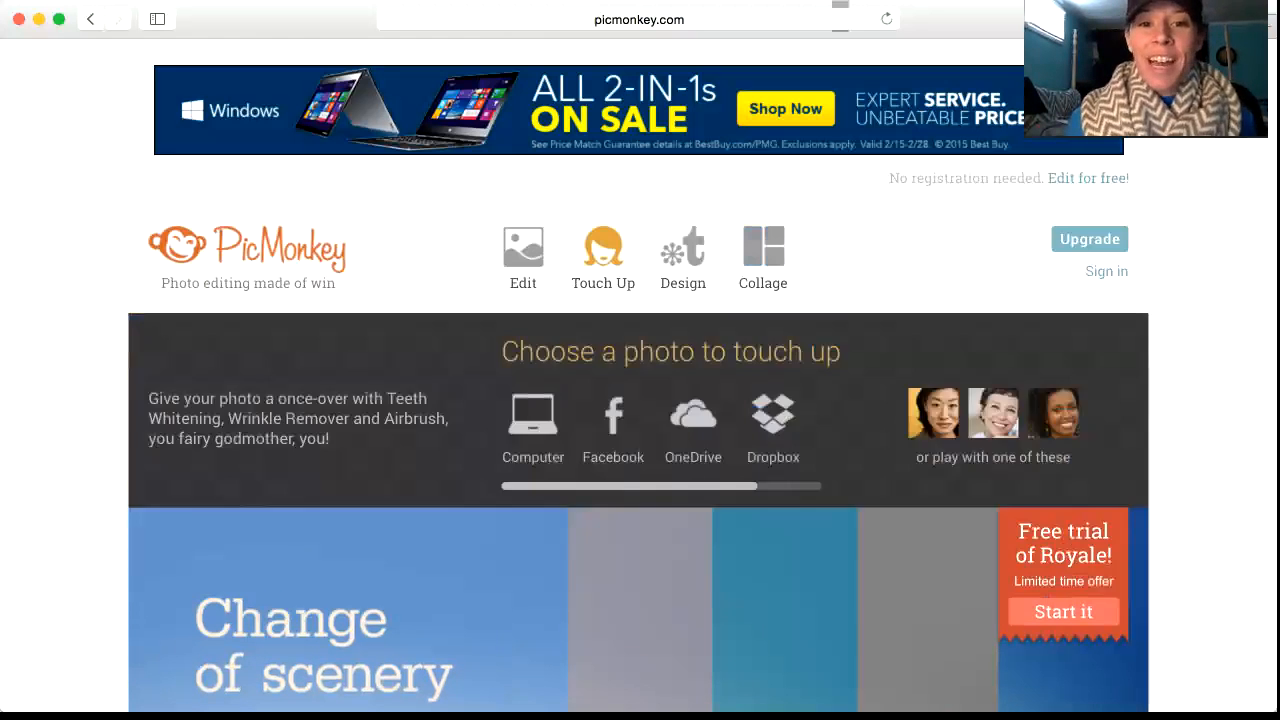
mouse_move(523, 250)
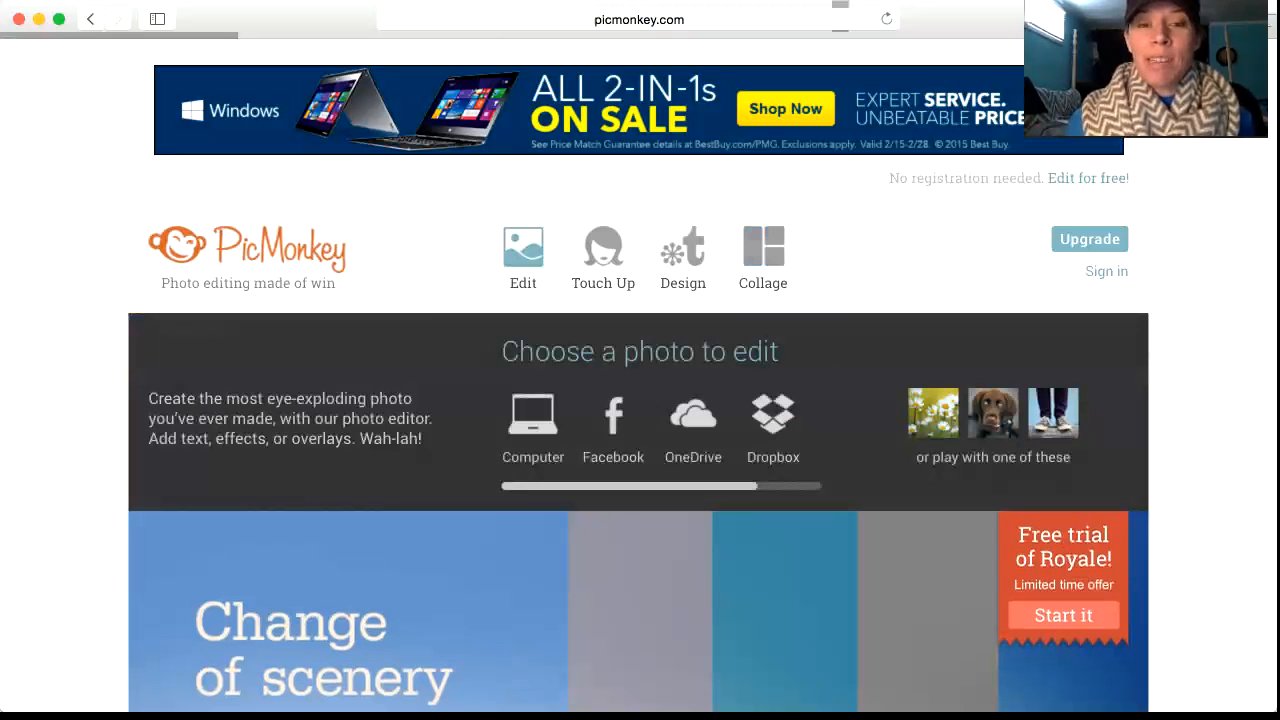
mouse_move(603, 250)
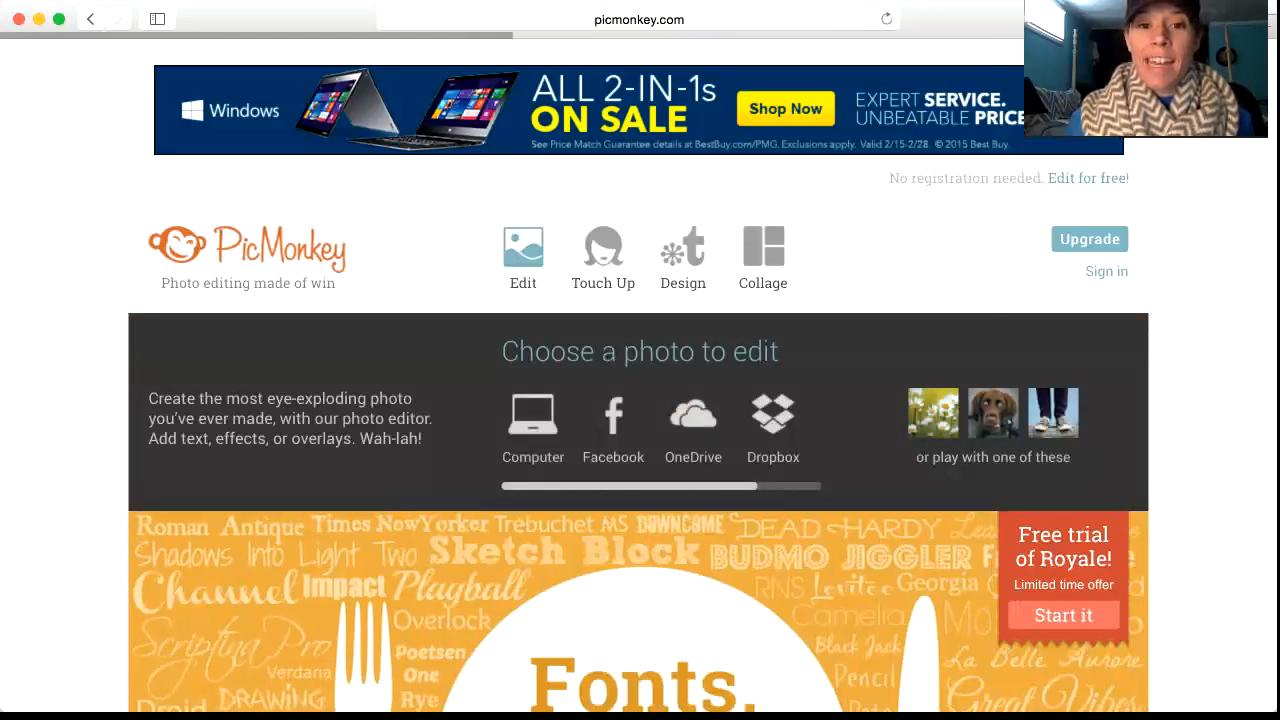
click(533, 416)
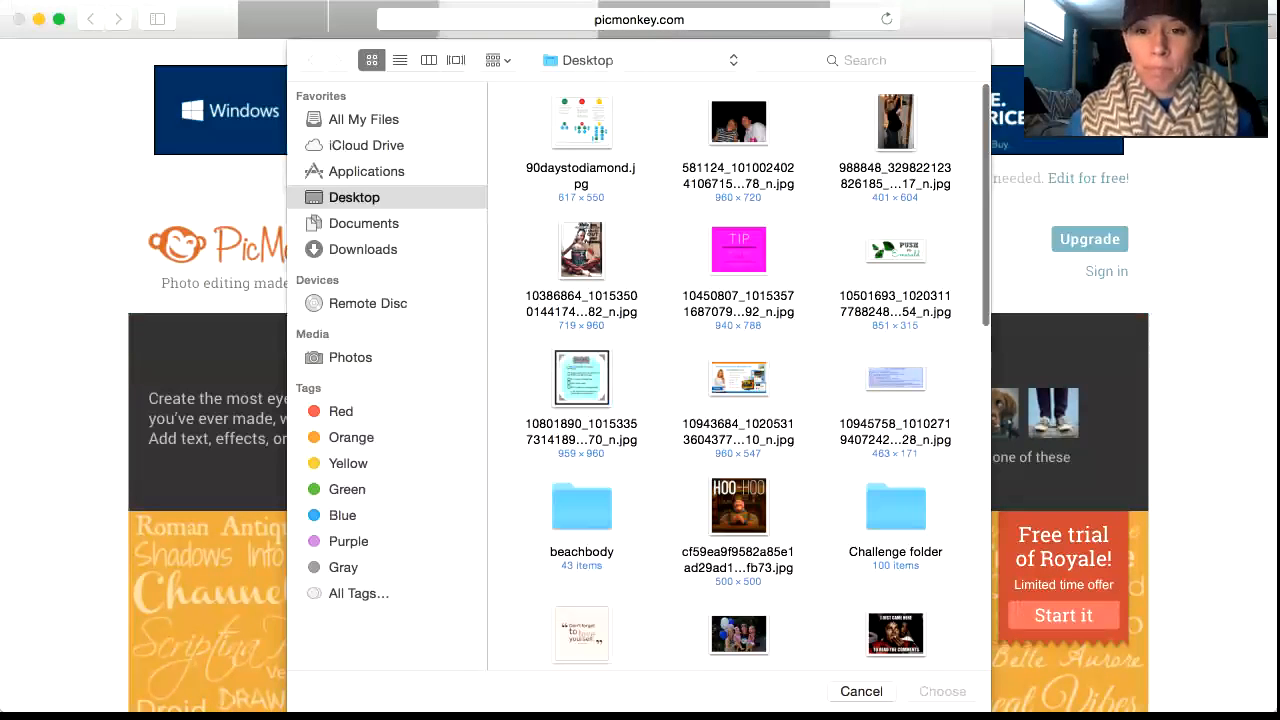
key(Escape)
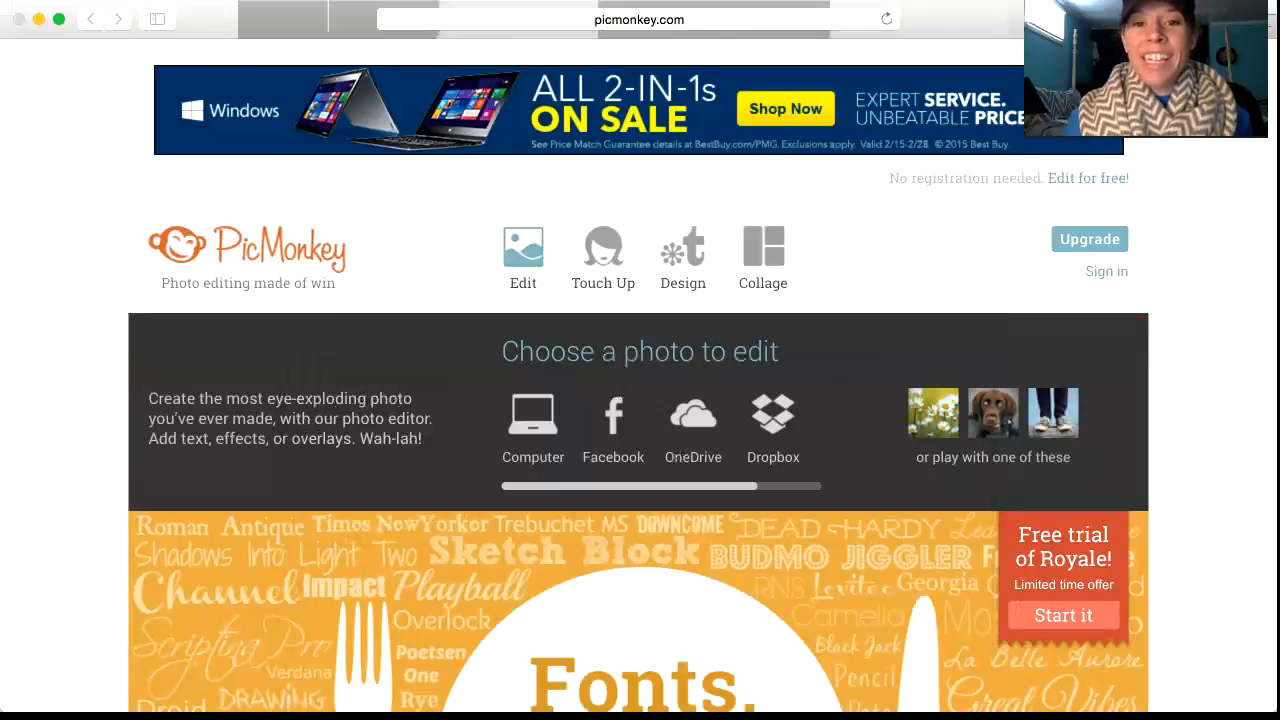
Start a blank square design and crop it to the Facebook Timeline preset, 851 x 315, with the photo scaled
mouse_move(683, 255)
click(523, 420)
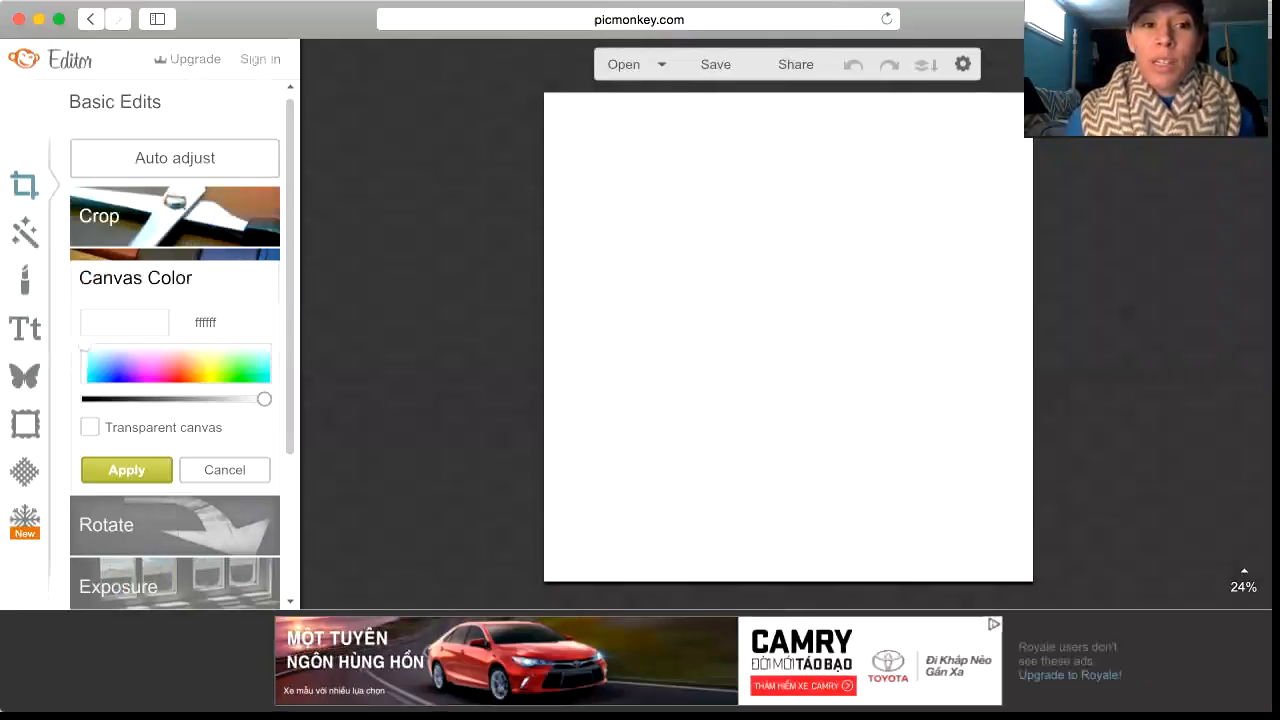
click(98, 216)
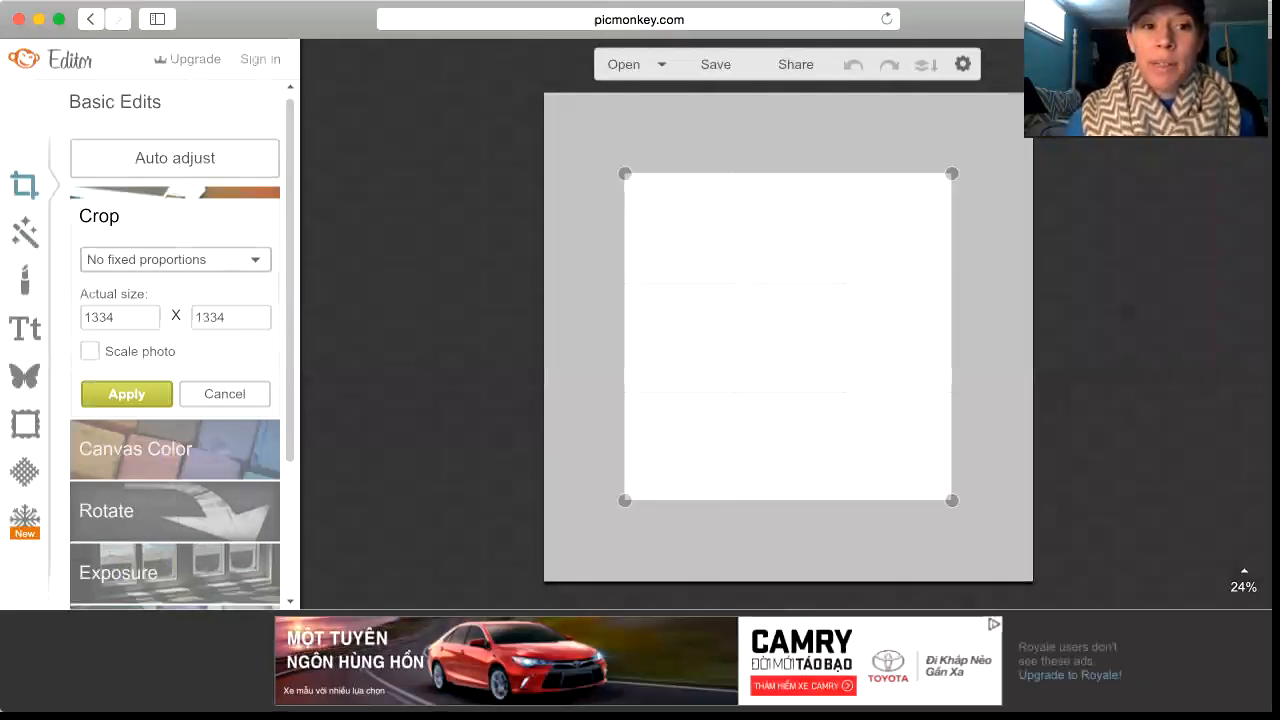
click(175, 259)
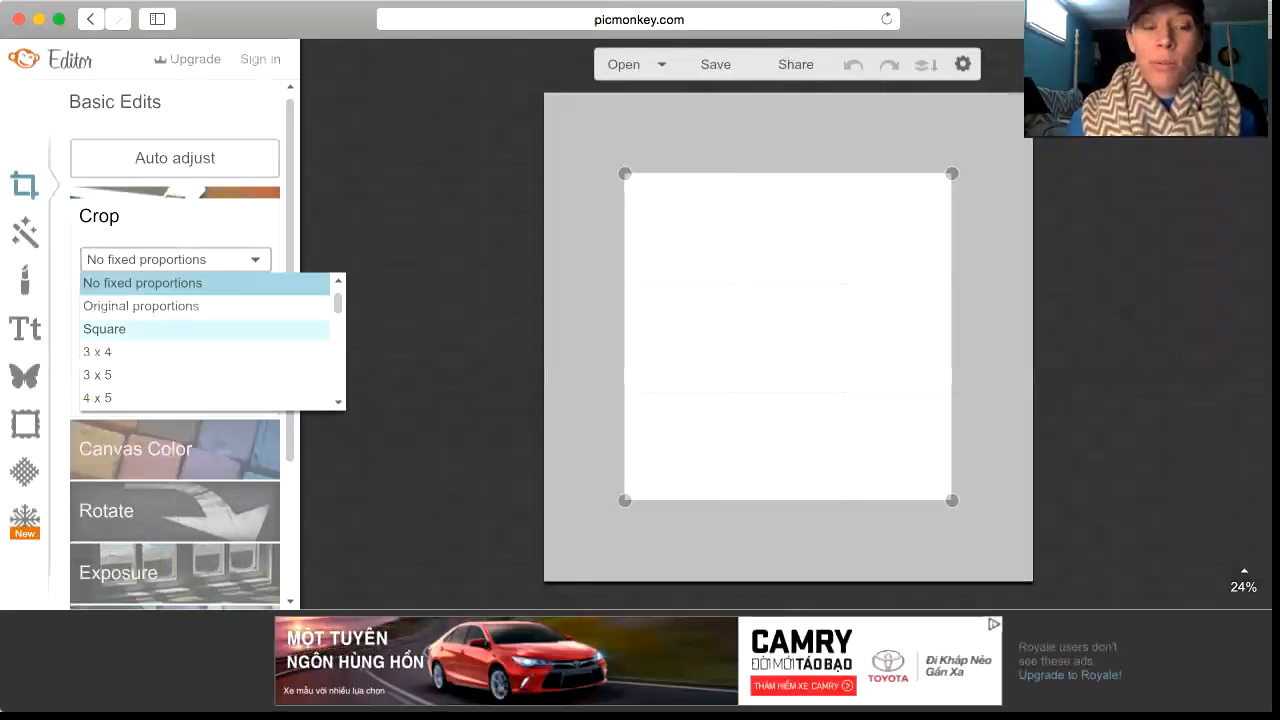
click(337, 402)
scroll(337, 402, down, 8)
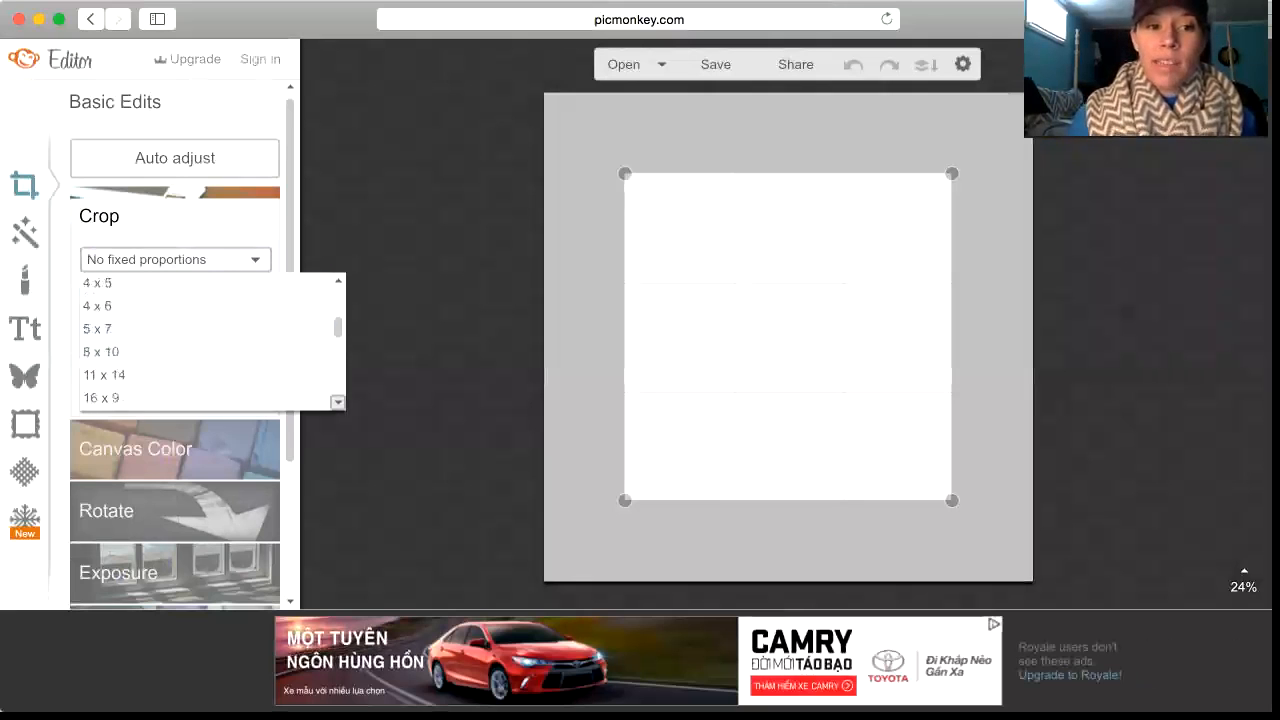
scroll(337, 402, down, 3)
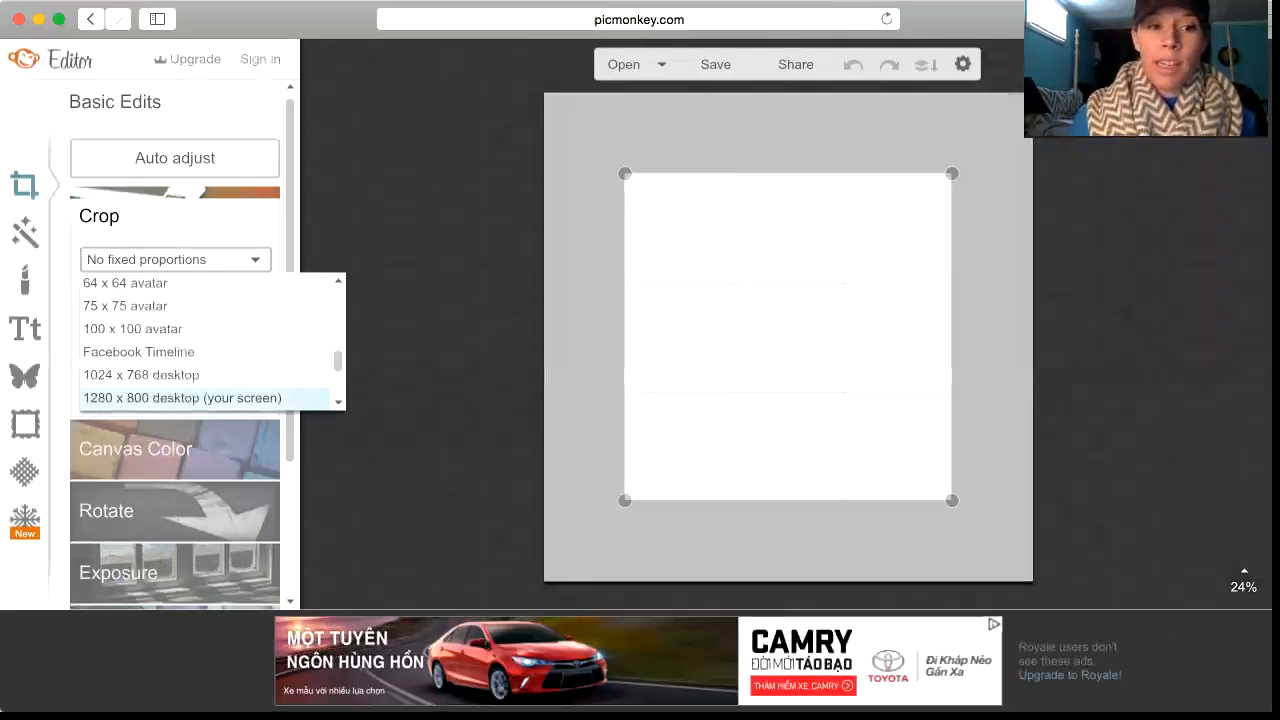
click(130, 354)
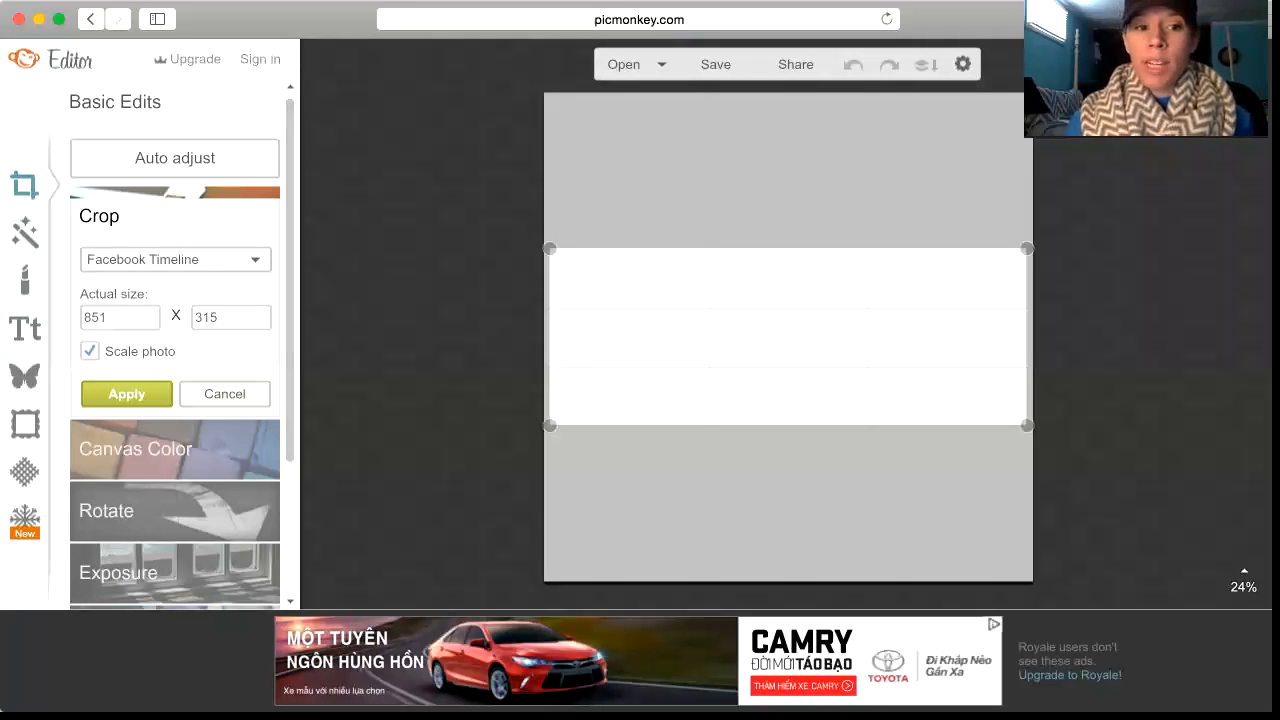
click(206, 462)
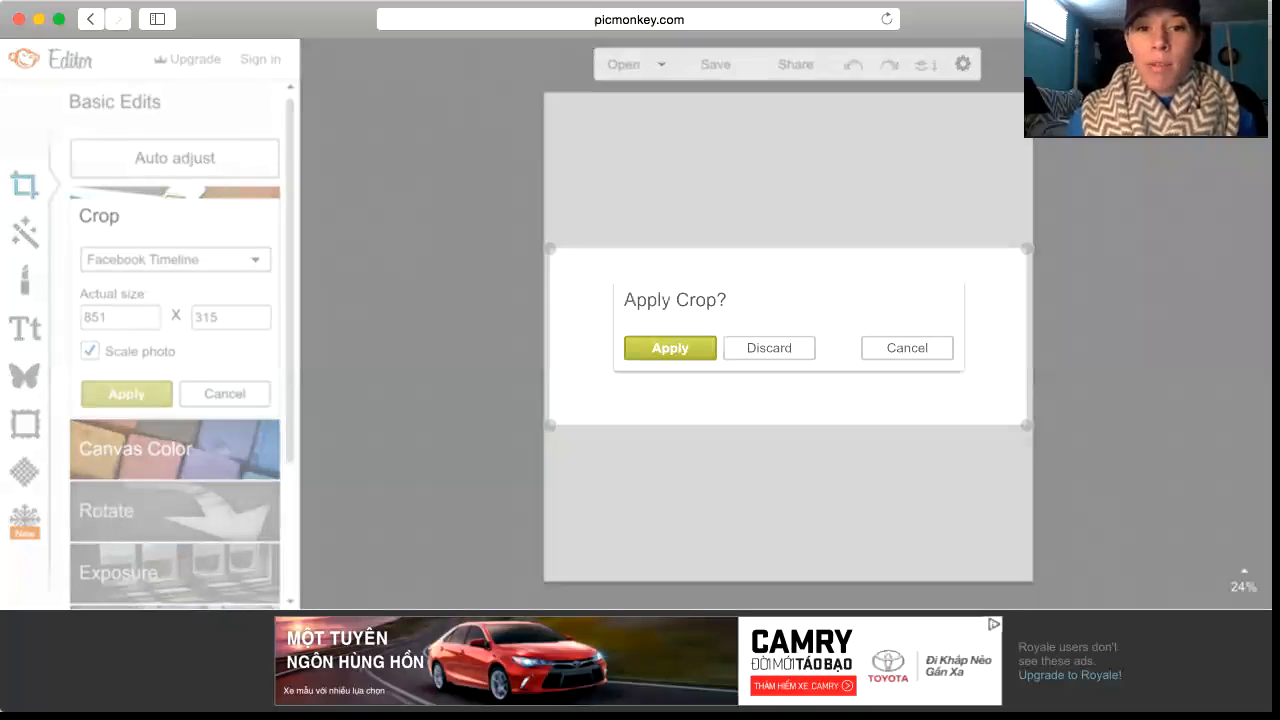
click(670, 347)
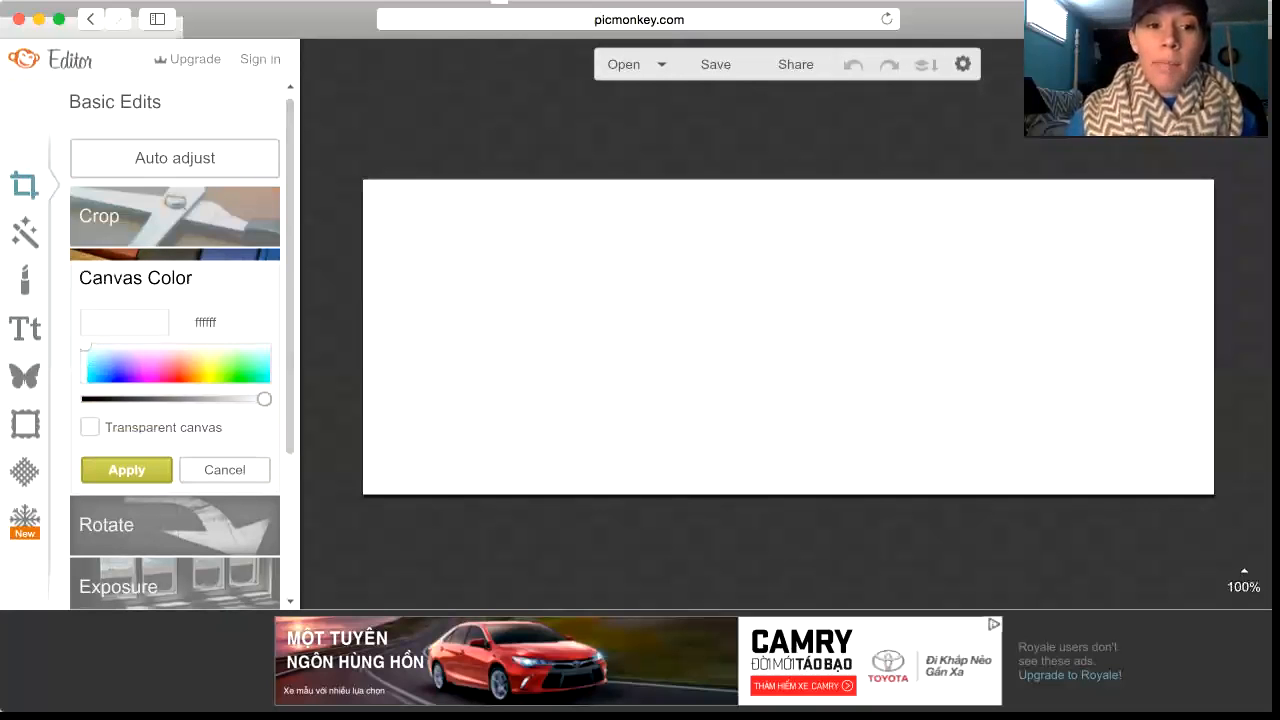
Set the canvas color to light lavender, c4baff, and apply it before opening the overlays
click(124, 364)
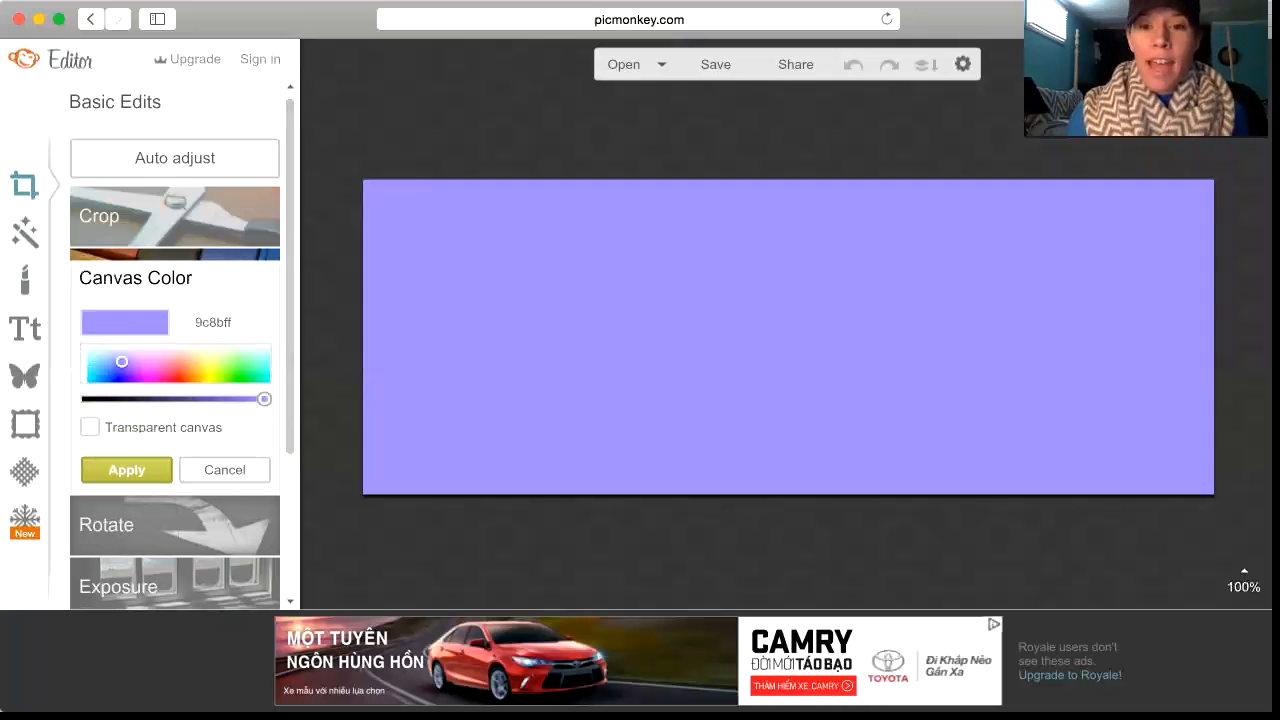
drag(124, 364, 121, 354)
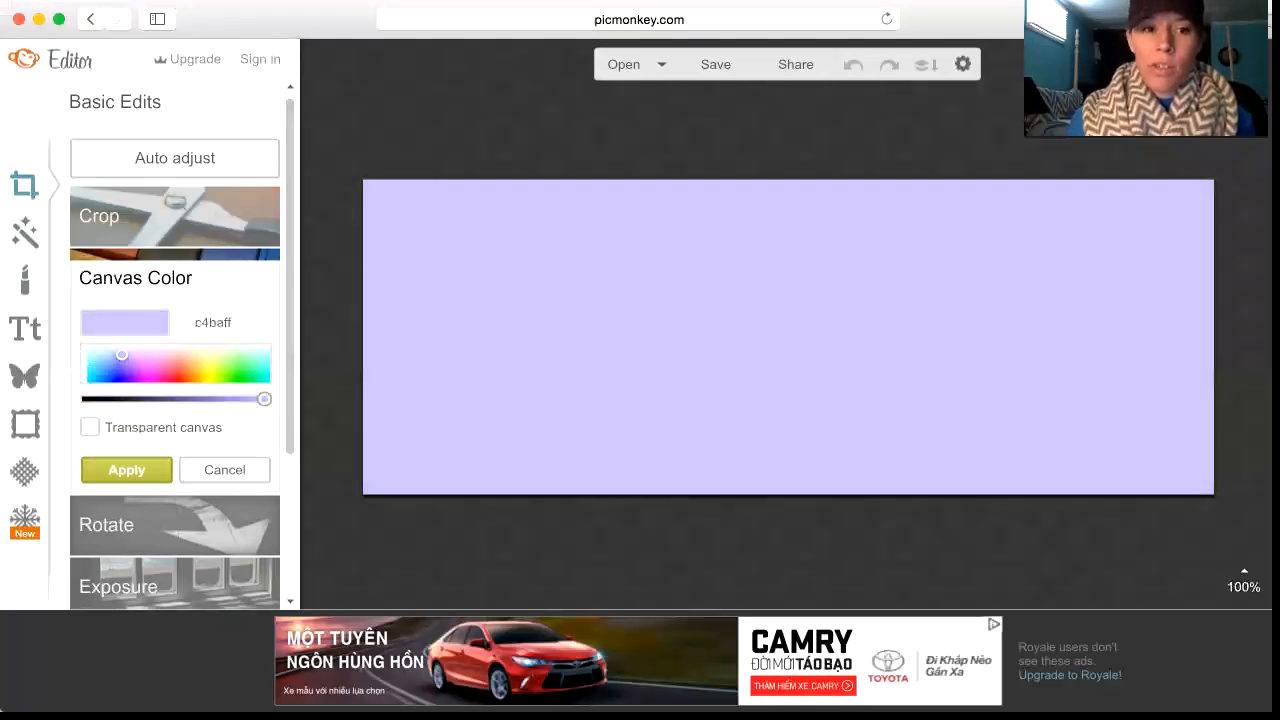
click(25, 375)
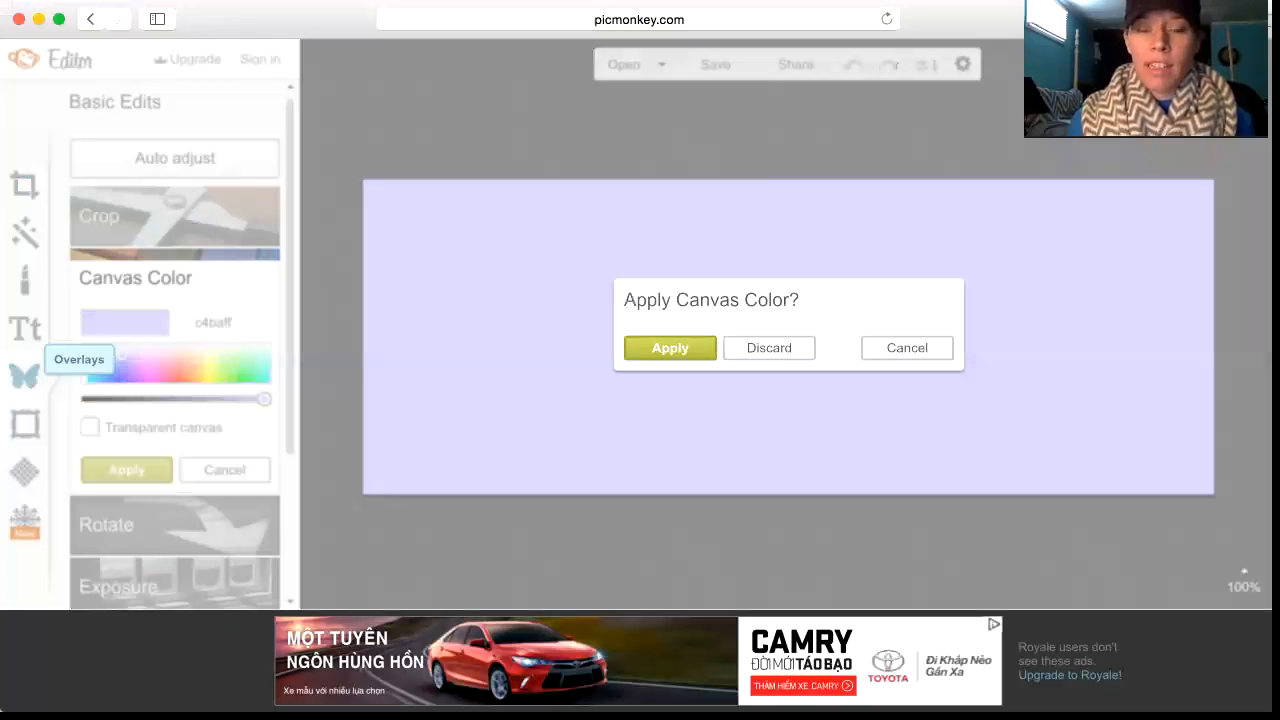
click(668, 348)
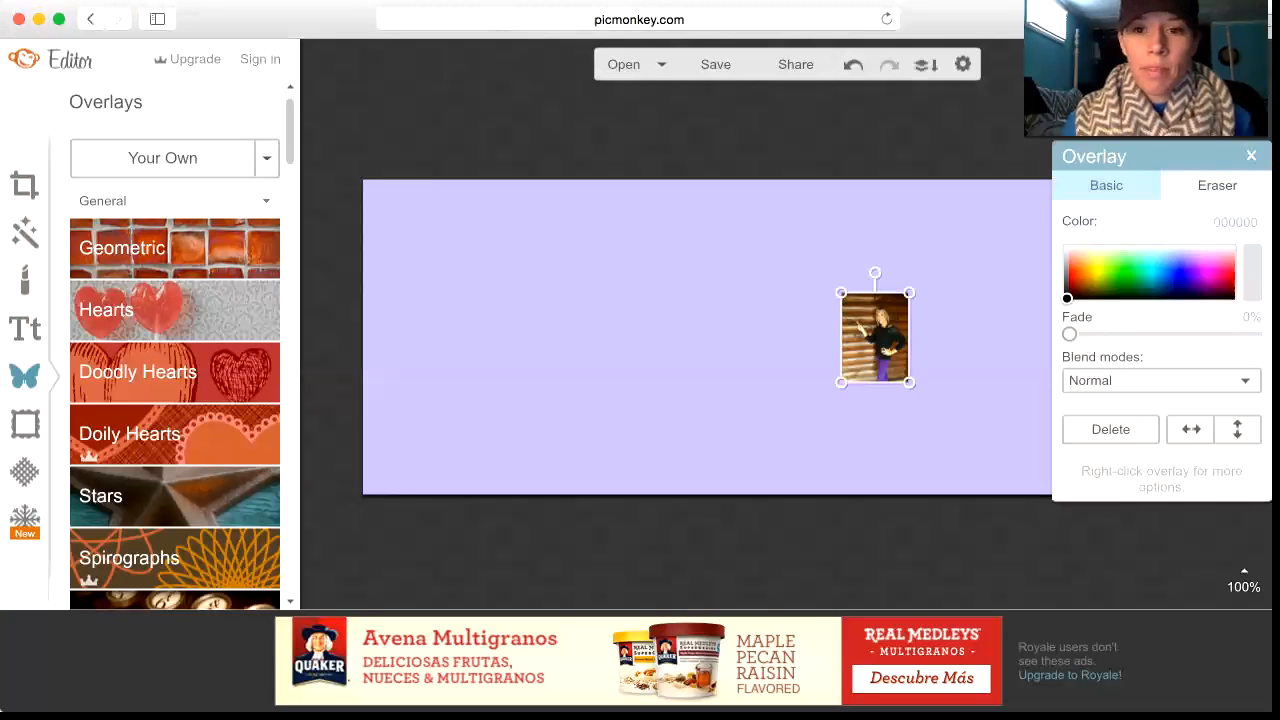
Enlarge the woman's photo overlay to slightly more than the canvas height and place it against the banner's right edge
drag(909, 293, 1014, 168)
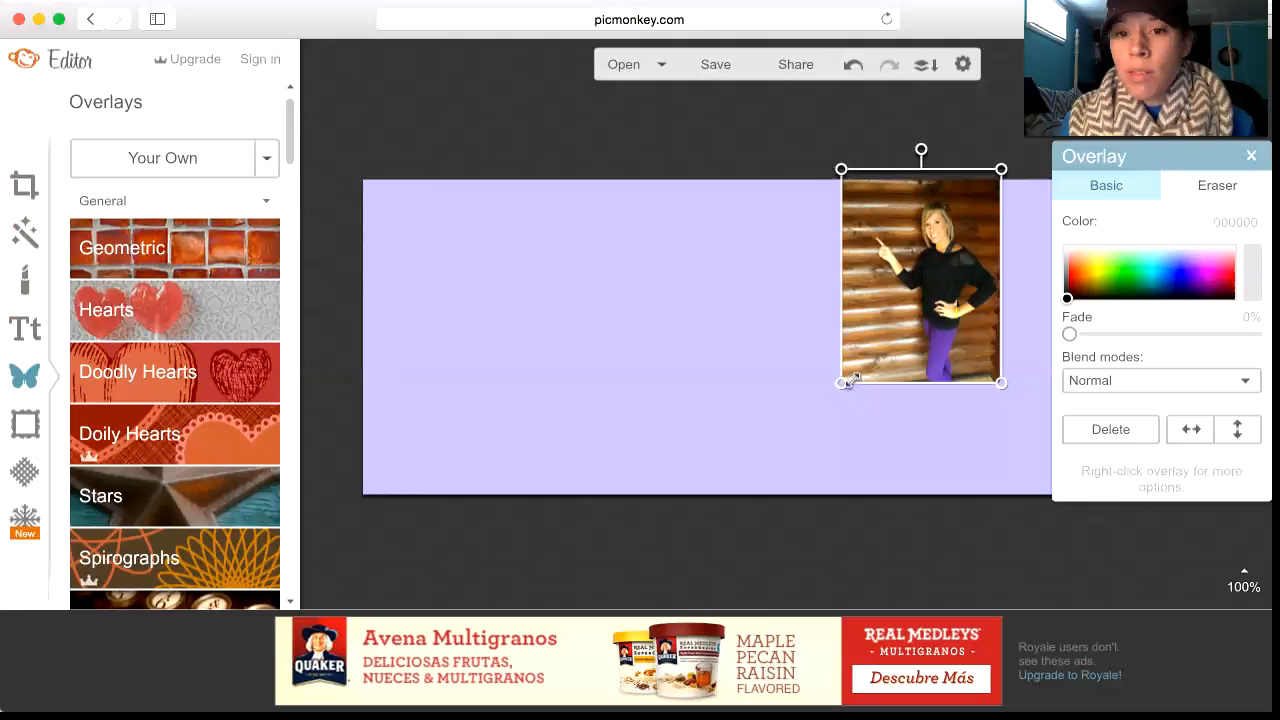
drag(843, 382, 751, 503)
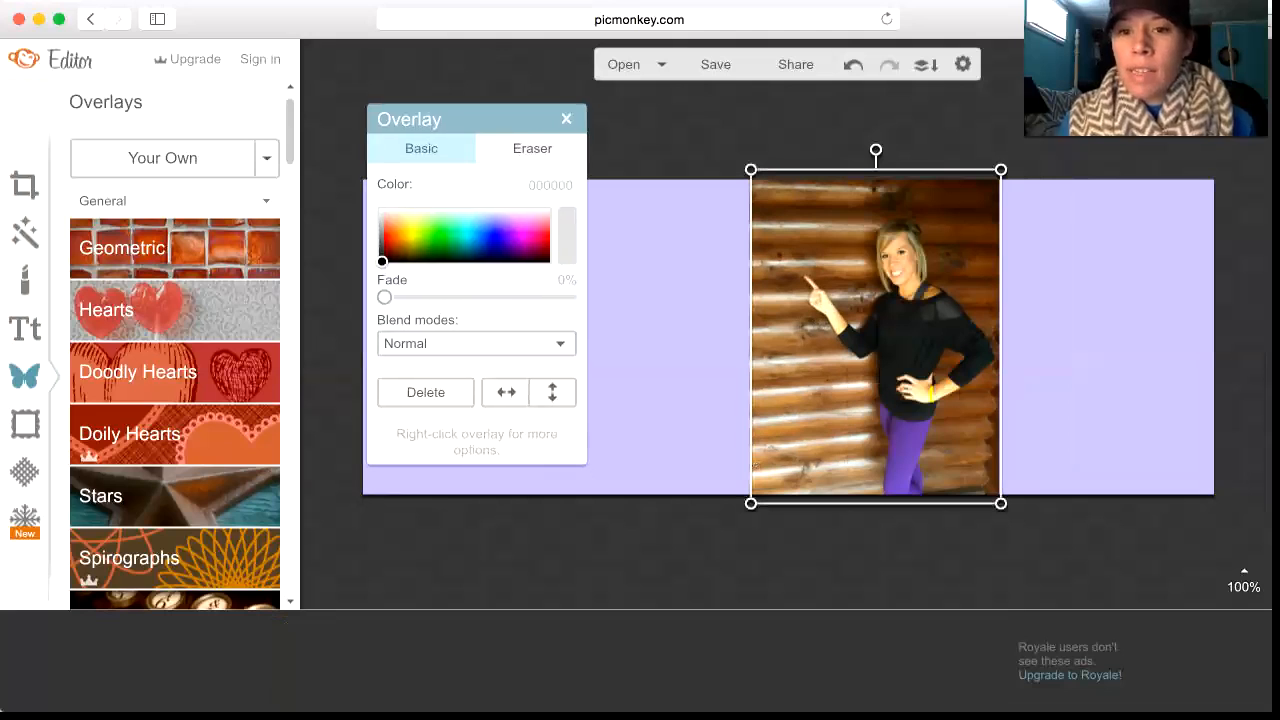
drag(949, 194, 1145, 201)
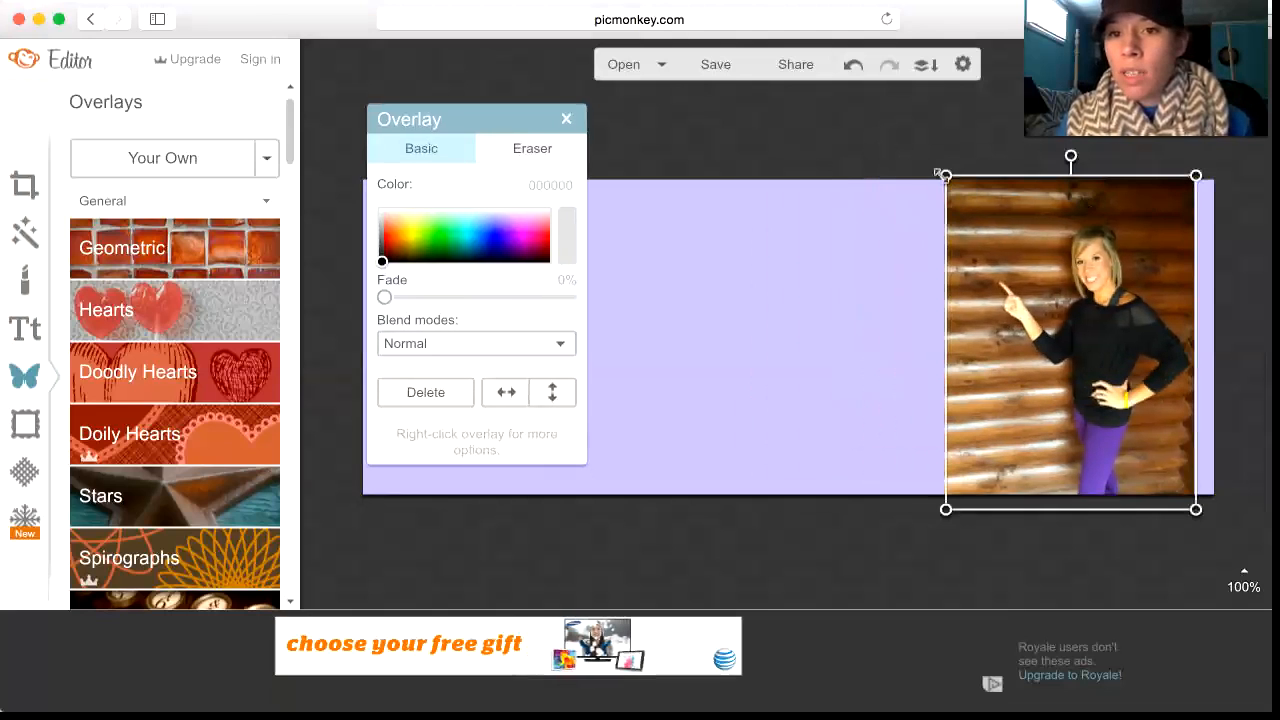
mouse_move(935, 179)
mouse_down()
mouse_move(914, 160)
mouse_move(934, 160)
mouse_up()
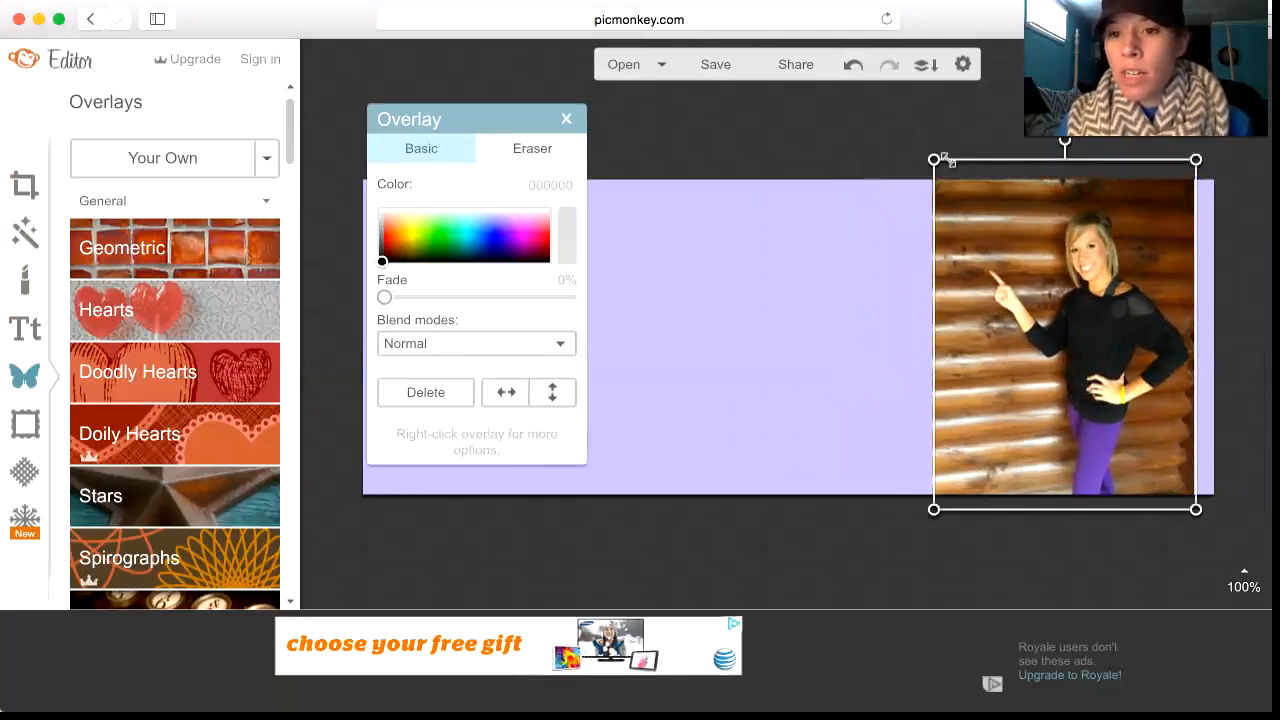
drag(1170, 237, 1194, 237)
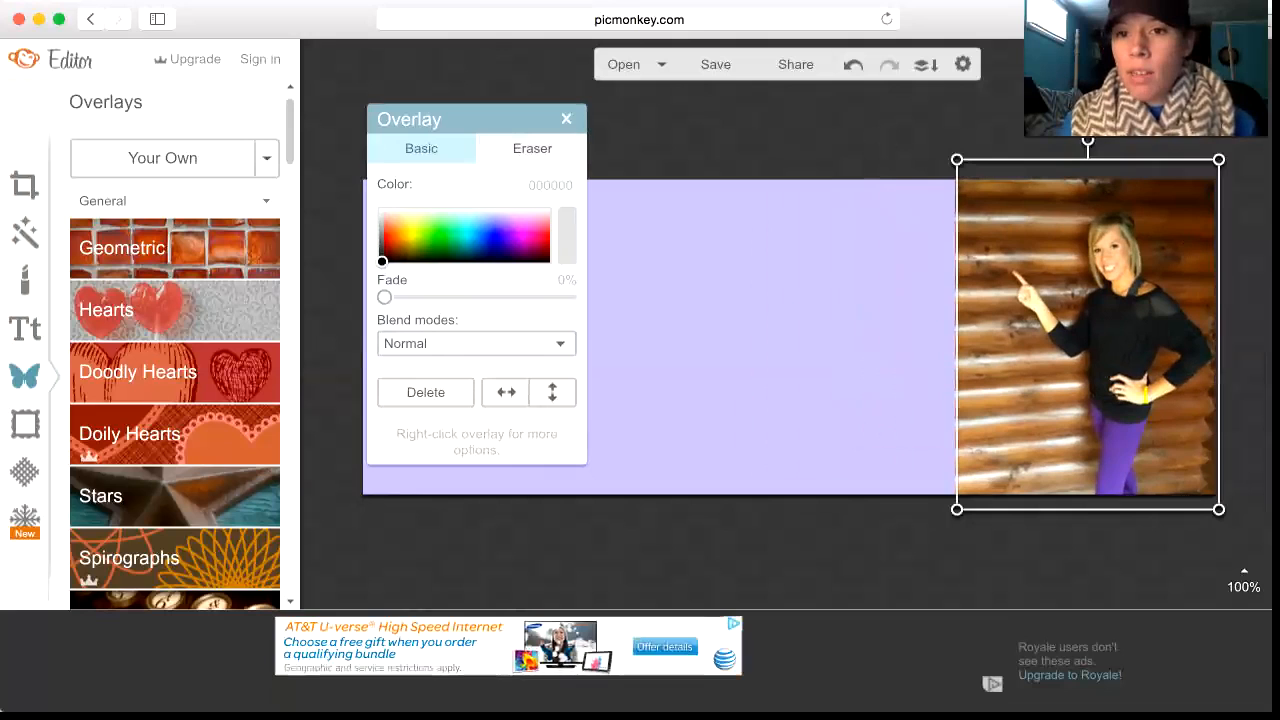
Enlarge the photo overlay further to about one and a half times the canvas height, shifting it down to keep the woman's head in frame
drag(955, 157, 852, 108)
drag(1122, 347, 1122, 393)
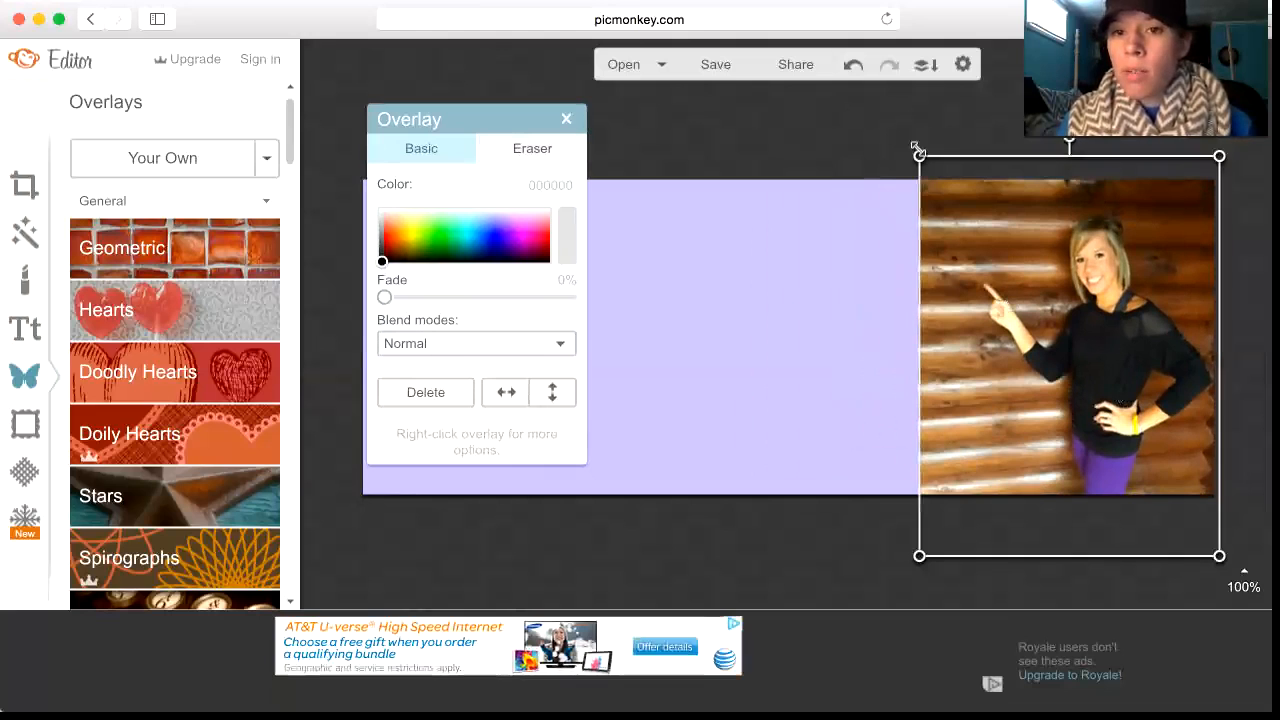
drag(918, 148, 843, 117)
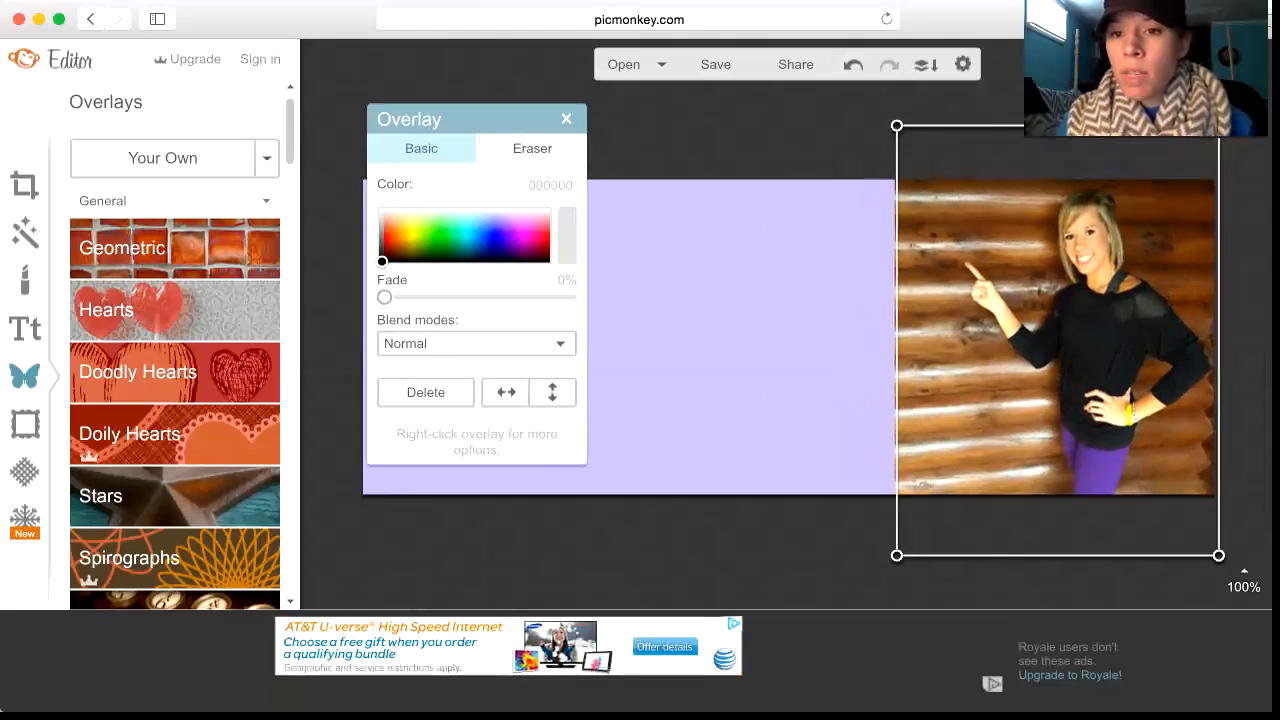
drag(1121, 323, 1121, 345)
drag(889, 139, 805, 107)
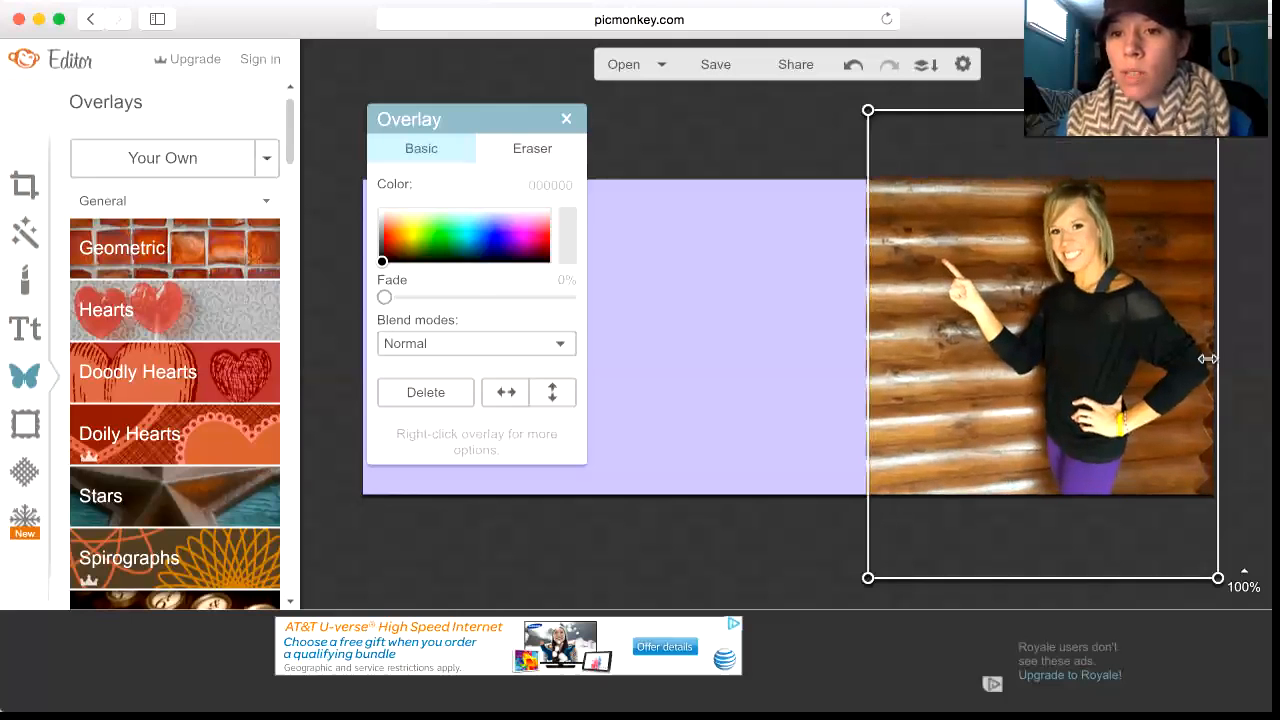
drag(1106, 323, 1110, 335)
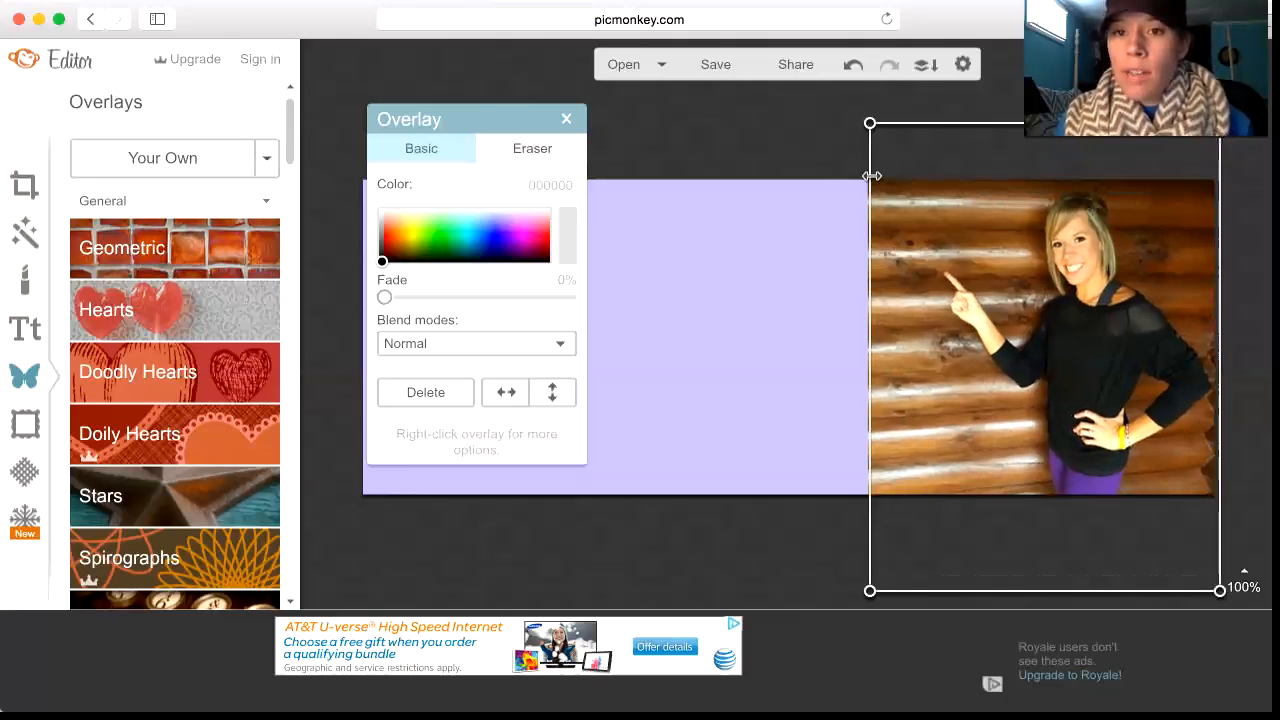
key(Escape)
click(895, 218)
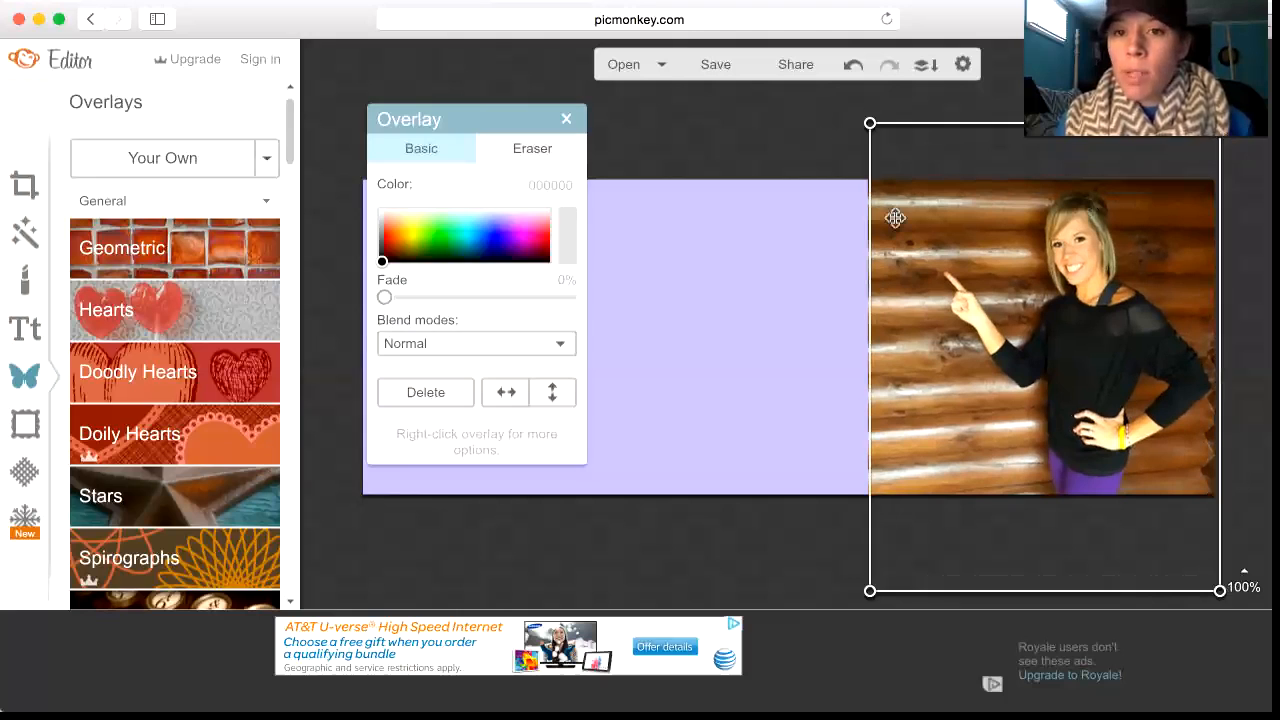
mouse_move(870, 124)
mouse_down()
mouse_move(823, 114)
mouse_move(858, 108)
mouse_up()
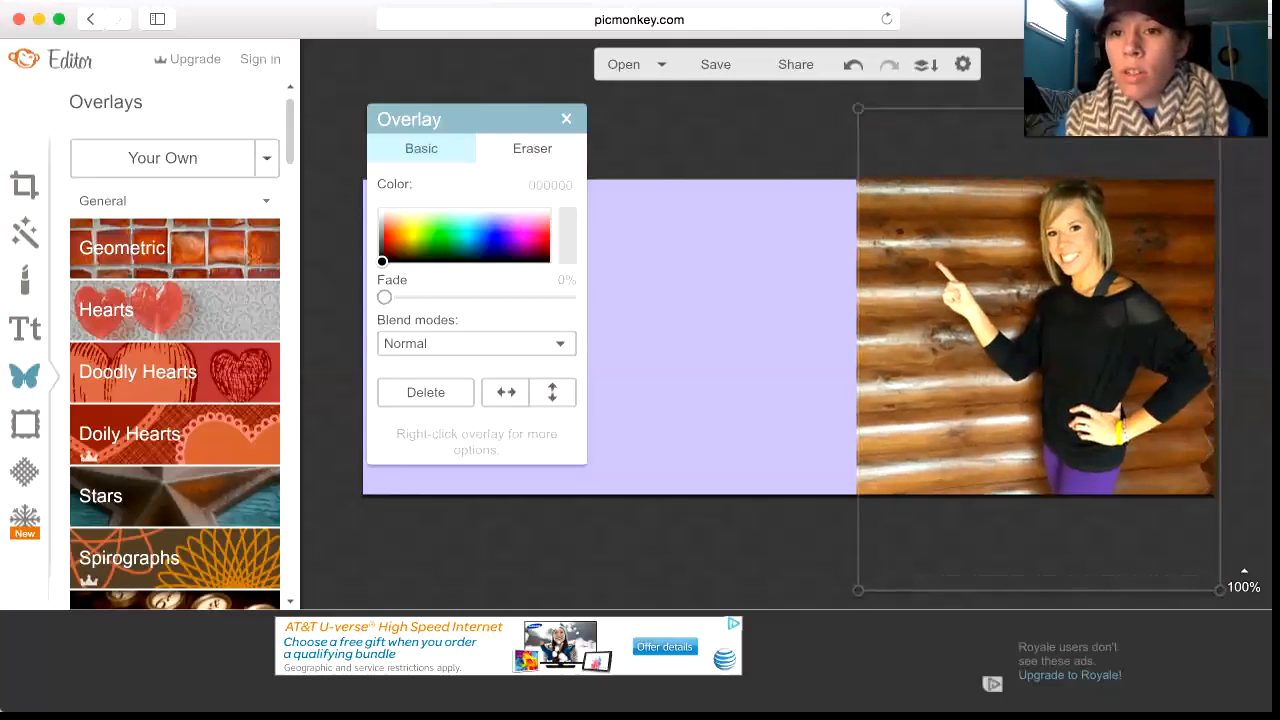
drag(1112, 290, 1112, 296)
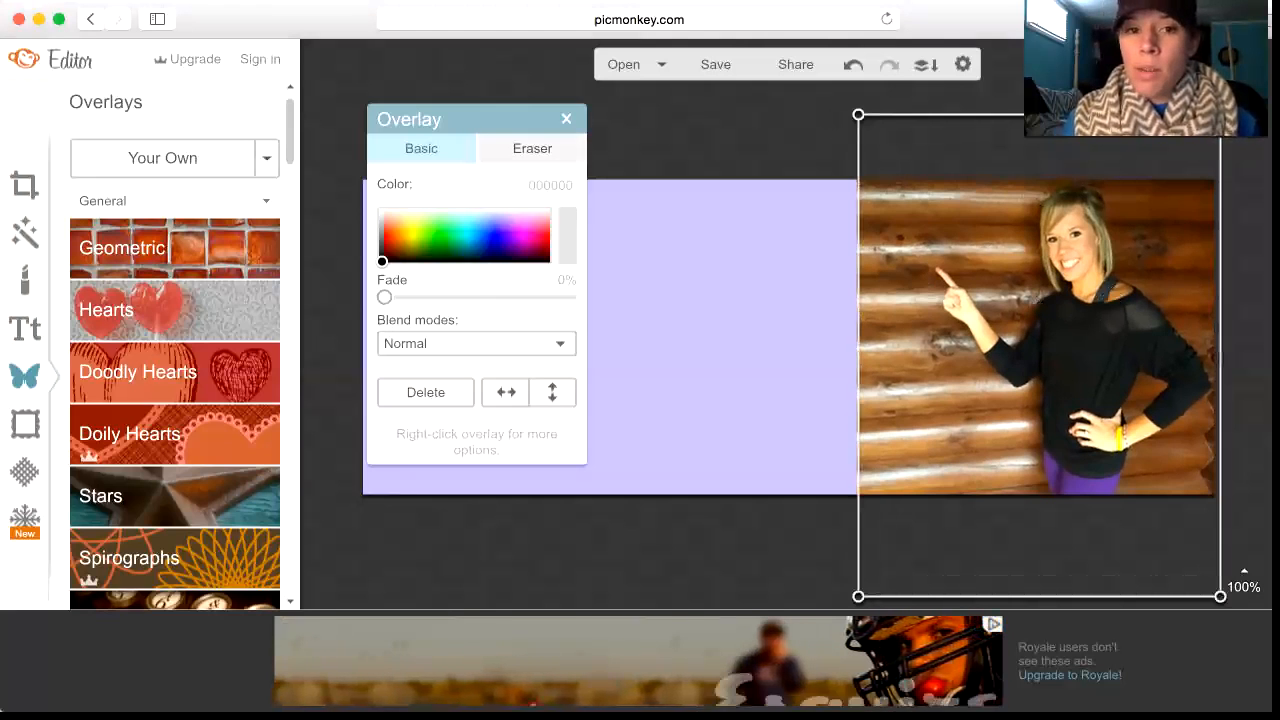
Set the overlay's eraser size to 47 and erase the log wall on the woman's pointing-hand side
click(532, 148)
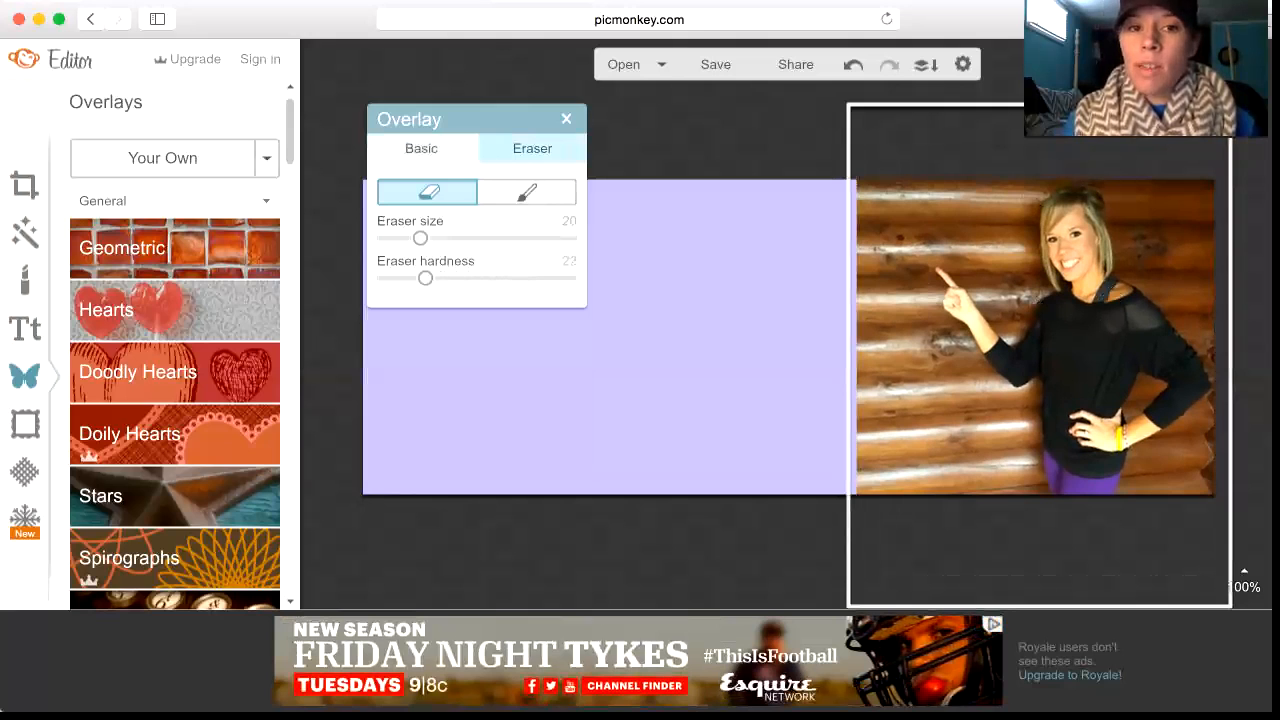
drag(421, 238, 470, 238)
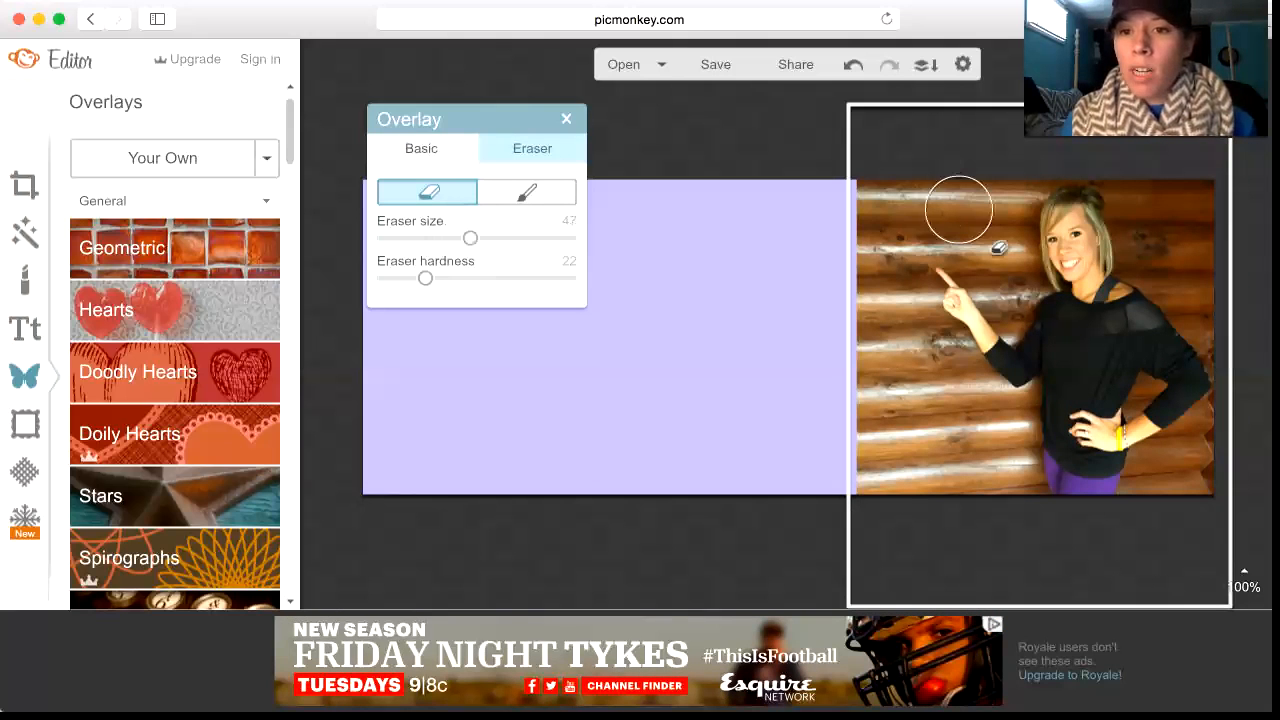
mouse_move(1001, 209)
mouse_down()
mouse_move(845, 202)
mouse_move(990, 188)
mouse_move(864, 212)
mouse_move(838, 244)
mouse_move(840, 318)
mouse_move(869, 235)
mouse_move(869, 316)
mouse_move(869, 223)
mouse_move(866, 400)
mouse_move(880, 471)
mouse_move(898, 331)
mouse_move(933, 496)
mouse_move(940, 254)
mouse_move(899, 331)
mouse_move(935, 427)
mouse_move(975, 483)
mouse_move(946, 379)
mouse_move(907, 332)
mouse_move(948, 213)
mouse_move(812, 286)
mouse_up()
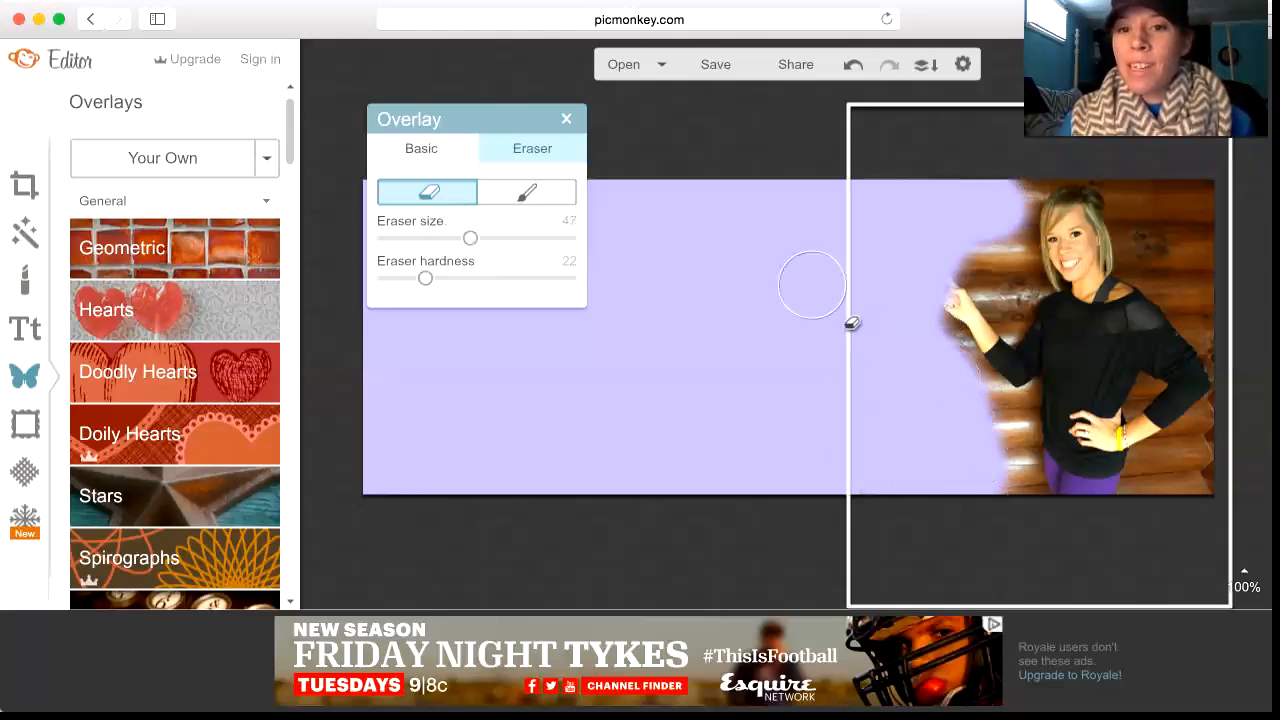
Undo the last eraser stroke, then erase the log wall below her pointing arm and behind her back up to the canvas edge
click(853, 64)
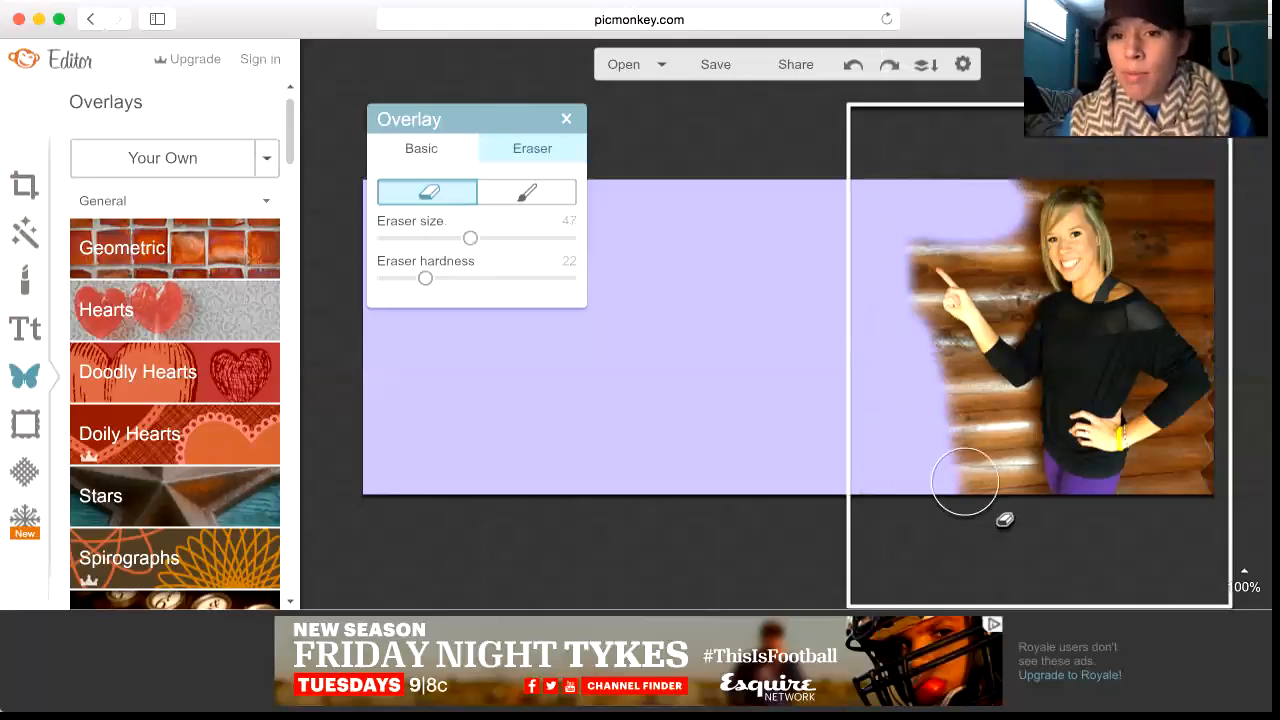
mouse_move(951, 460)
mouse_down()
mouse_move(995, 468)
mouse_move(895, 345)
mouse_move(871, 271)
mouse_move(886, 243)
mouse_up()
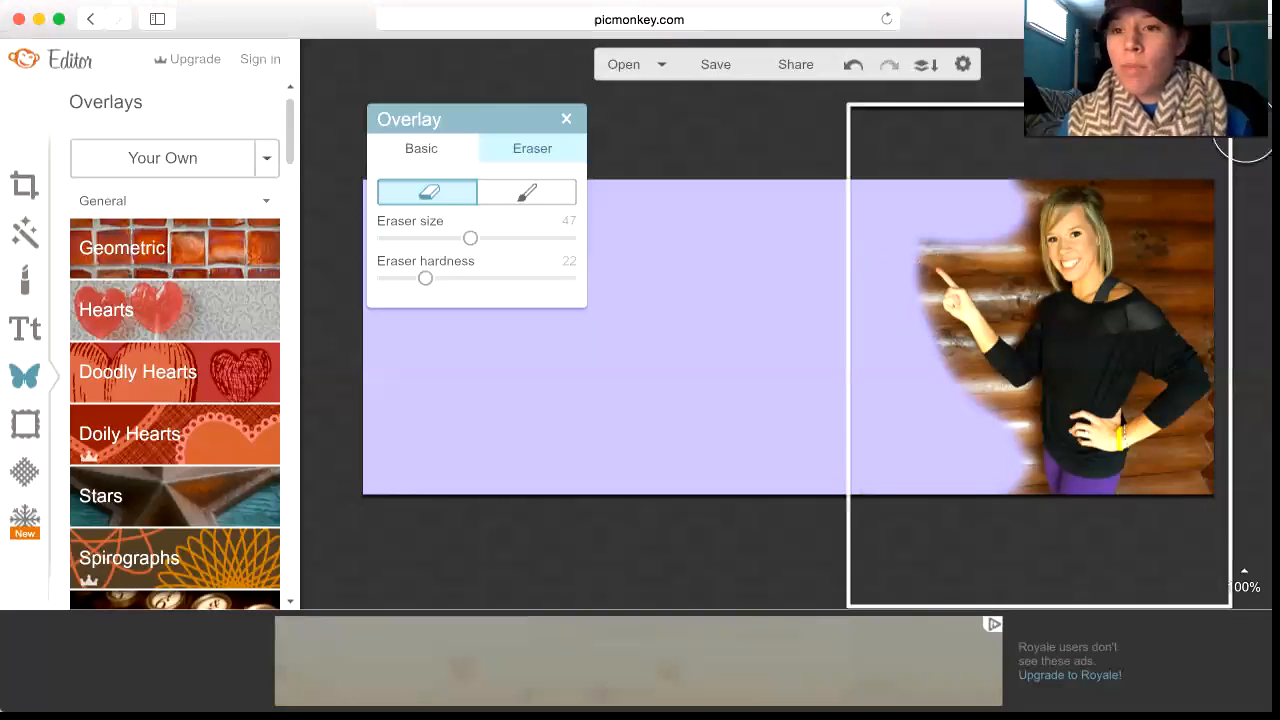
mouse_move(1148, 183)
mouse_down()
mouse_move(1224, 218)
mouse_move(1172, 164)
mouse_move(1216, 280)
mouse_up()
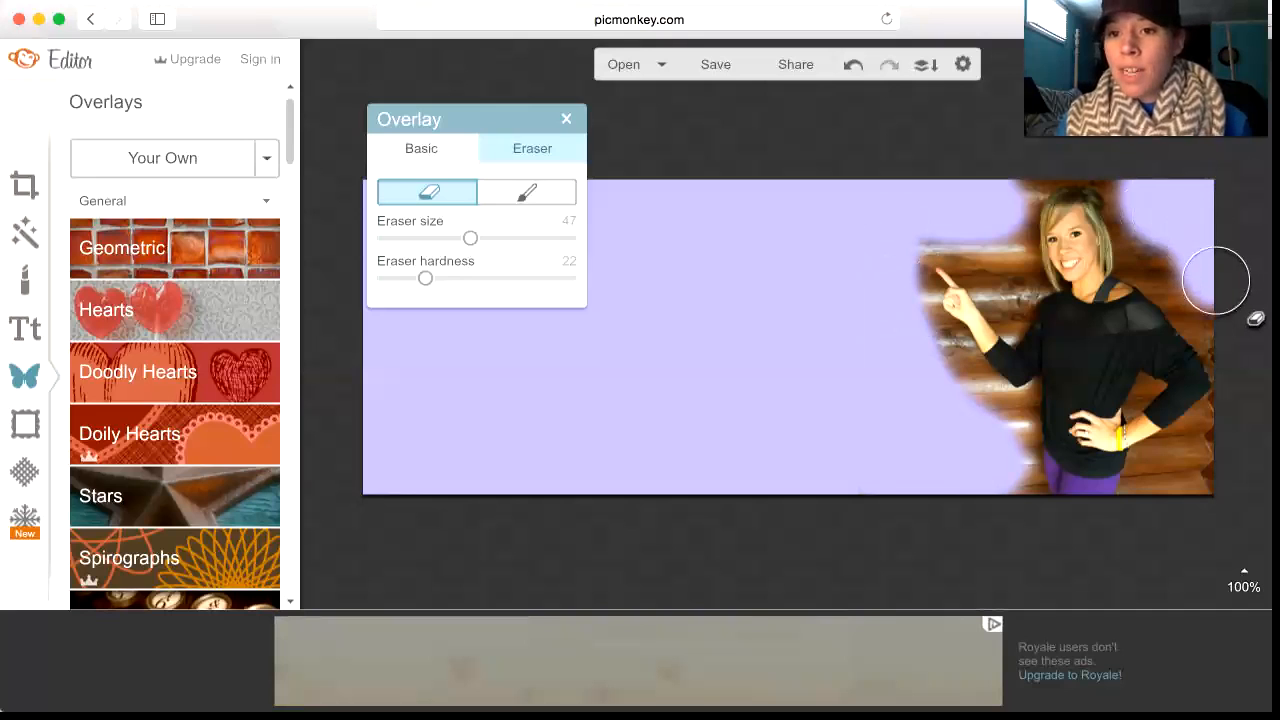
mouse_move(1236, 434)
mouse_down()
mouse_move(1189, 451)
mouse_move(1176, 490)
mouse_up()
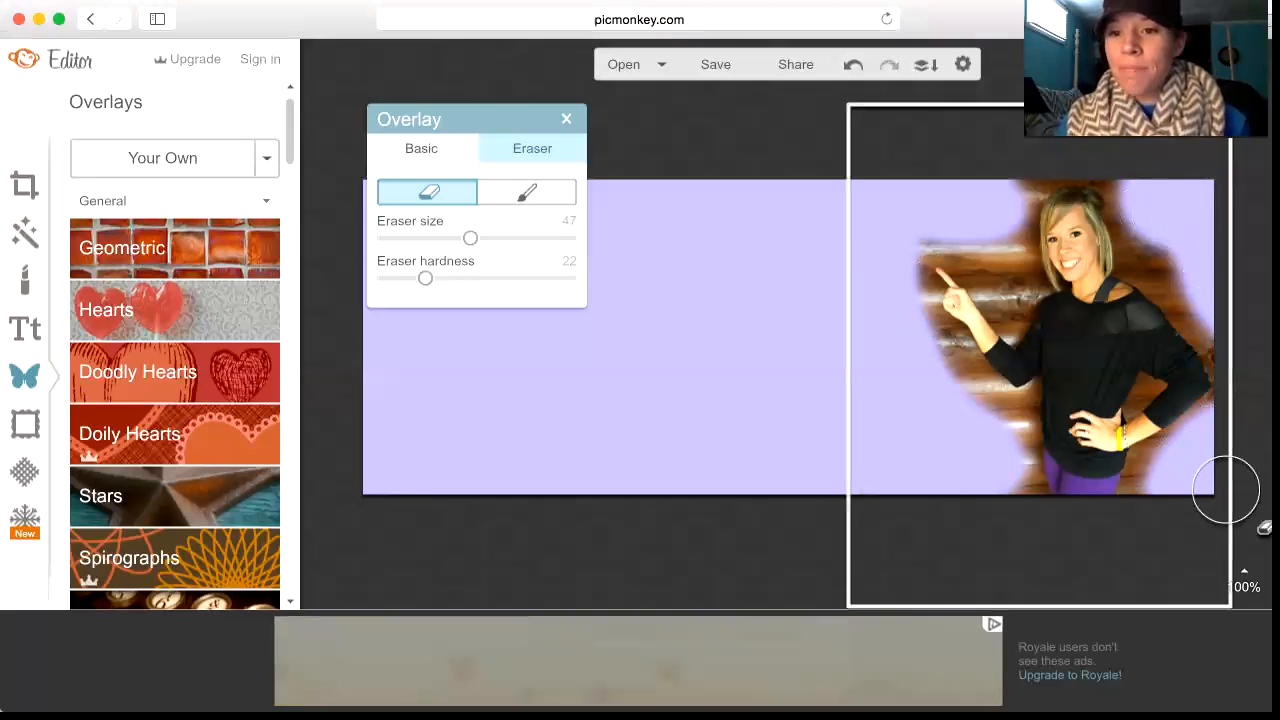
Set the eraser size to 22 and erase the log wall around the woman's head and around her pointing hand and arm
drag(470, 238, 423, 238)
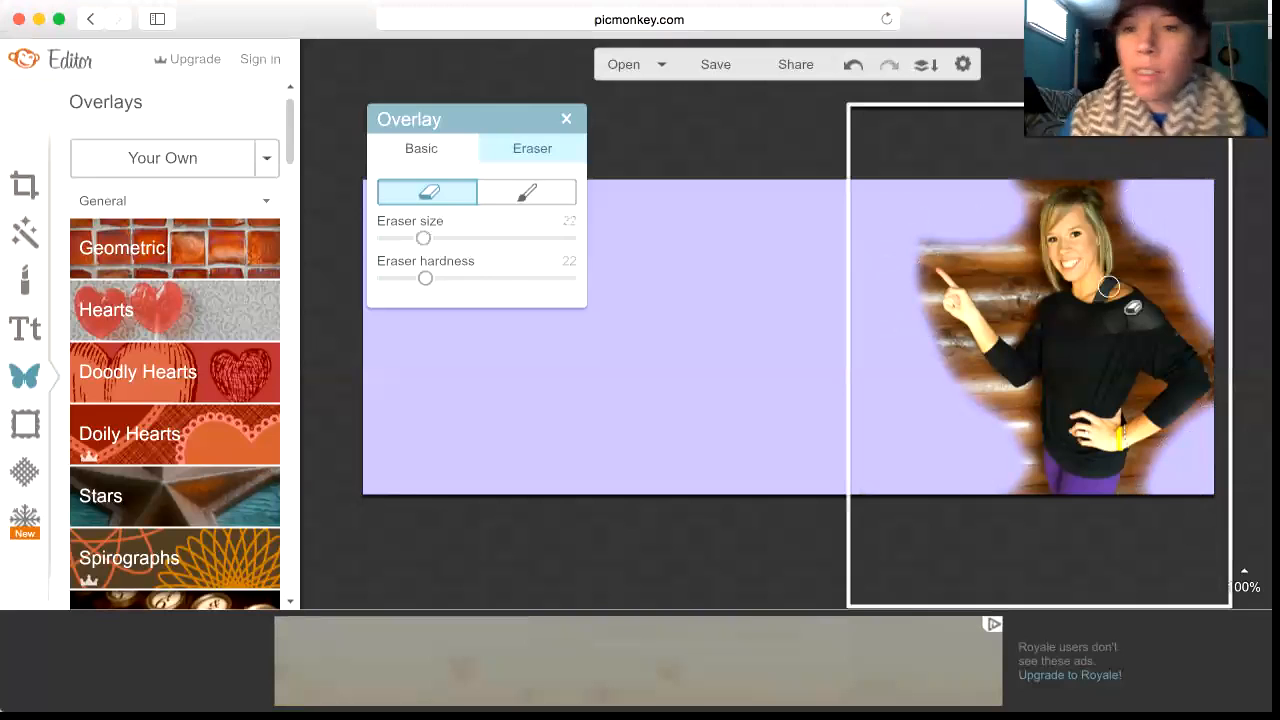
mouse_move(1152, 246)
mouse_down()
mouse_move(1164, 289)
mouse_move(1210, 333)
mouse_move(1167, 288)
mouse_move(1160, 252)
mouse_move(1211, 309)
mouse_move(1113, 200)
mouse_up()
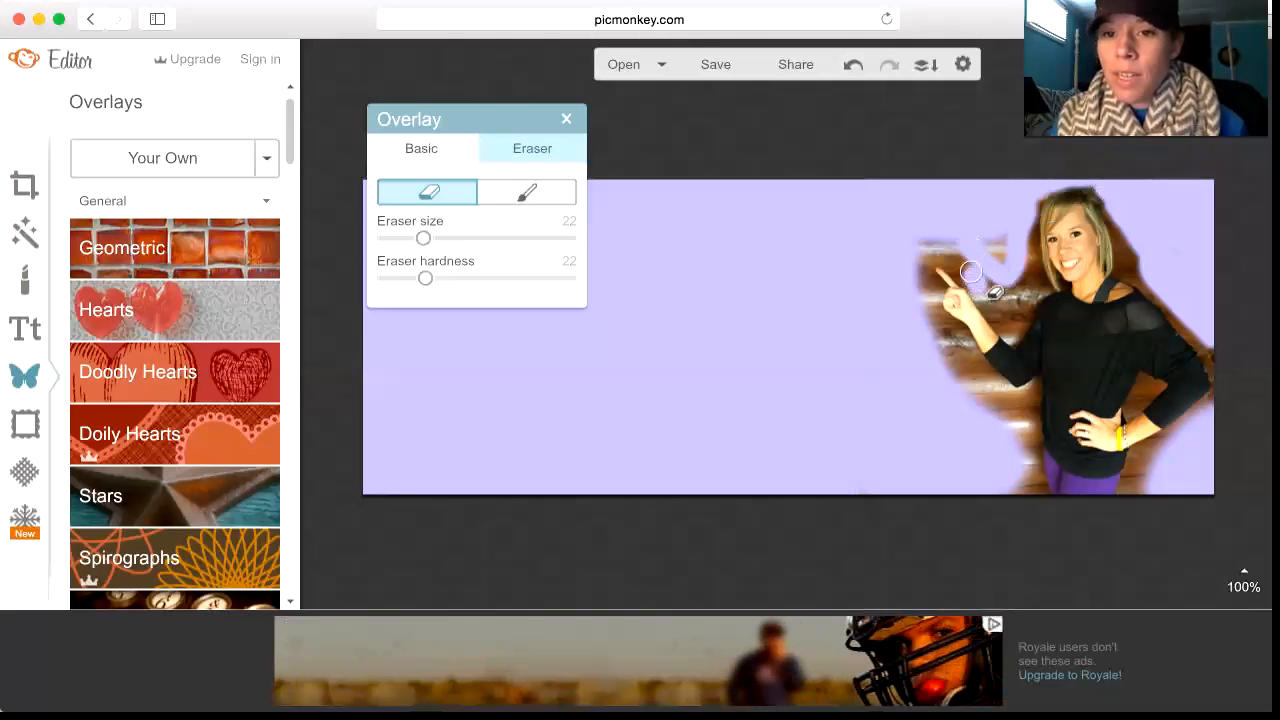
mouse_move(964, 261)
mouse_down()
mouse_move(978, 250)
mouse_move(1003, 271)
mouse_move(998, 240)
mouse_move(1028, 276)
mouse_move(1028, 250)
mouse_up()
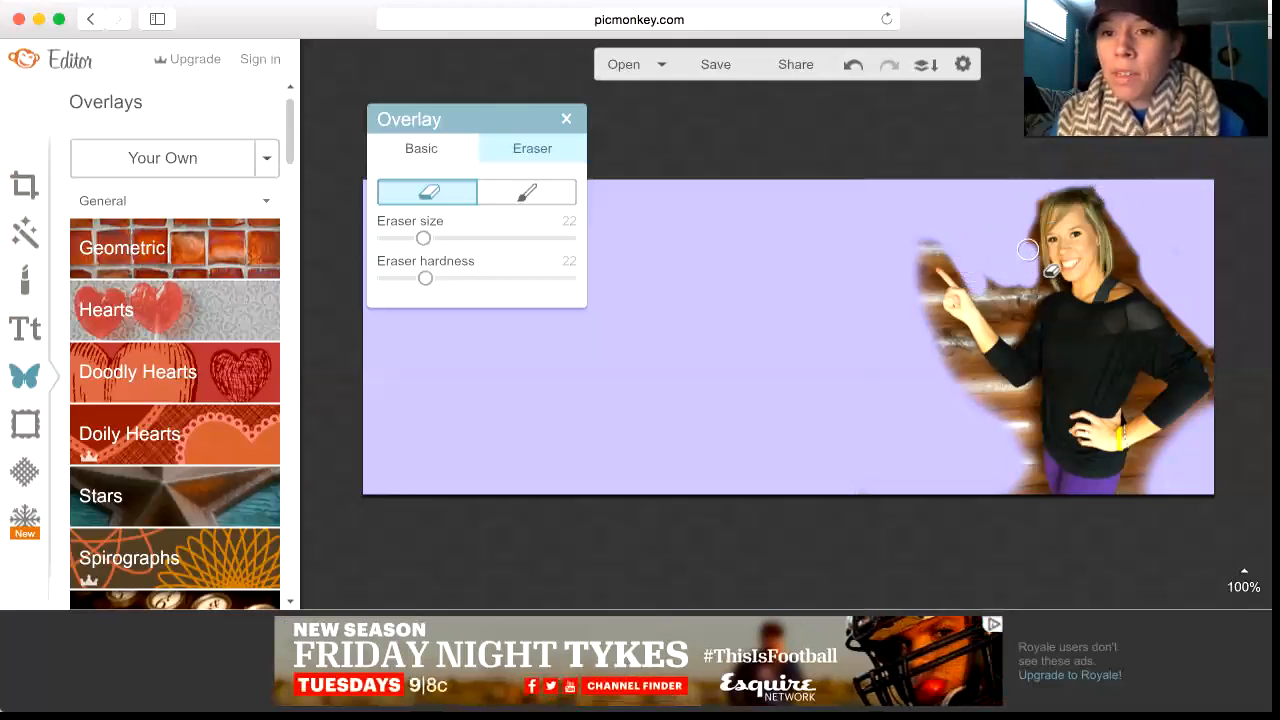
mouse_move(1024, 207)
mouse_down()
mouse_move(1033, 290)
mouse_move(979, 293)
mouse_up()
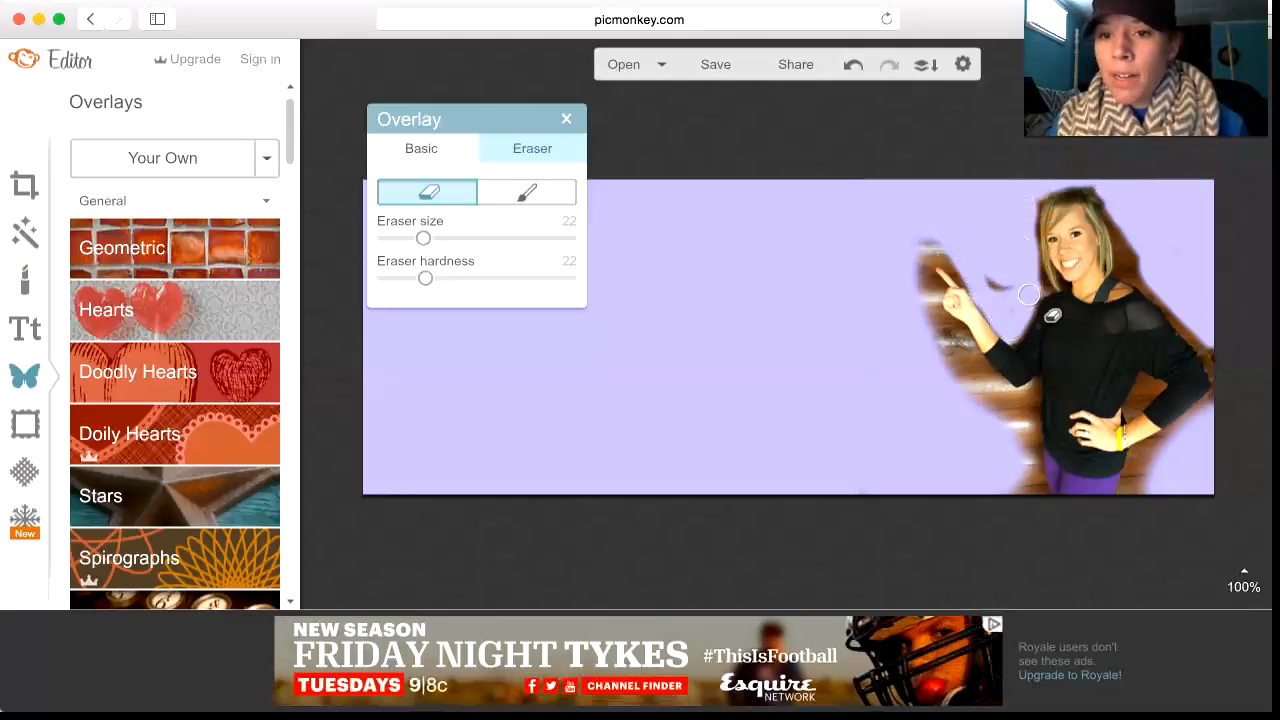
mouse_move(1008, 273)
mouse_down()
mouse_move(994, 293)
mouse_move(1010, 312)
mouse_up()
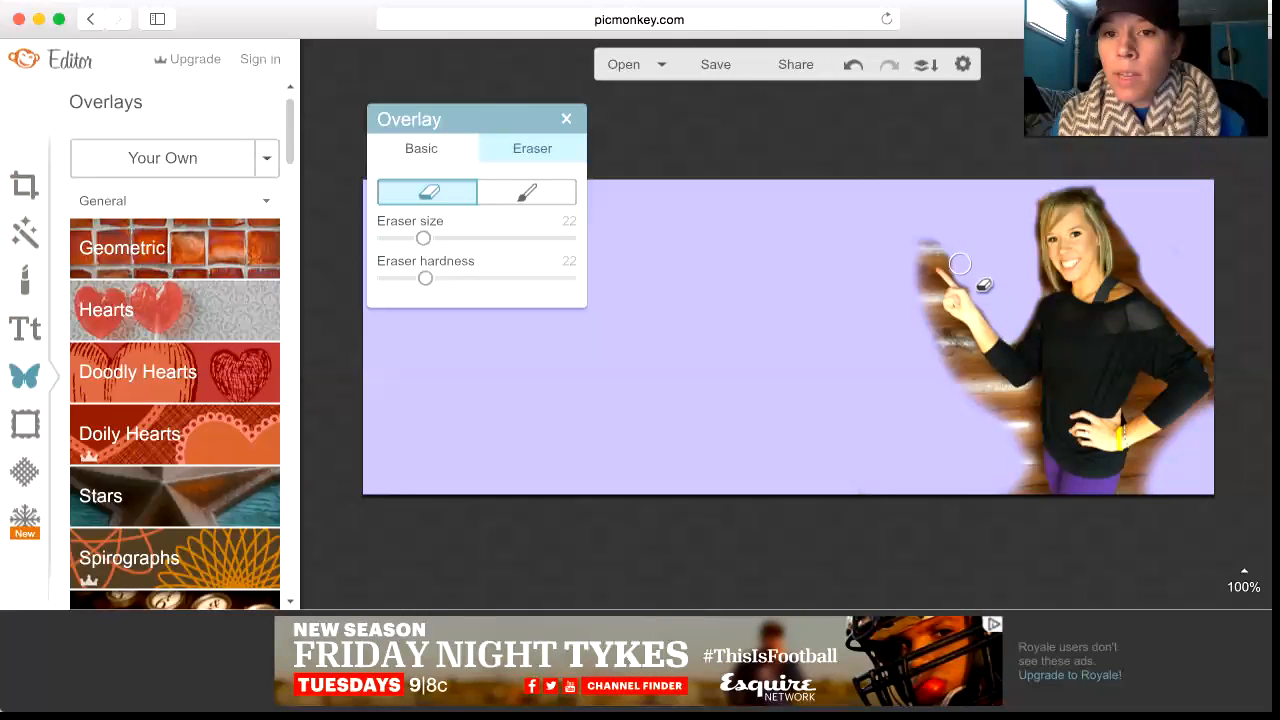
mouse_move(946, 246)
mouse_down()
mouse_move(921, 249)
mouse_move(919, 263)
mouse_up()
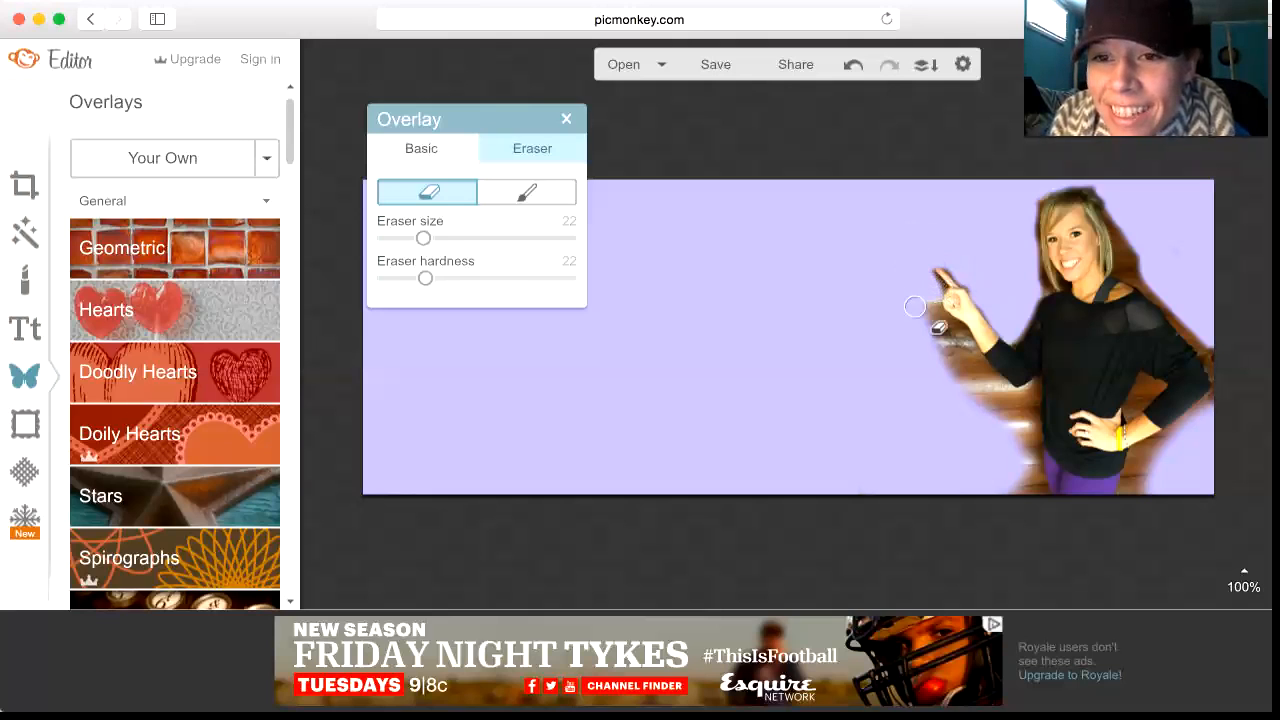
drag(929, 314, 1024, 420)
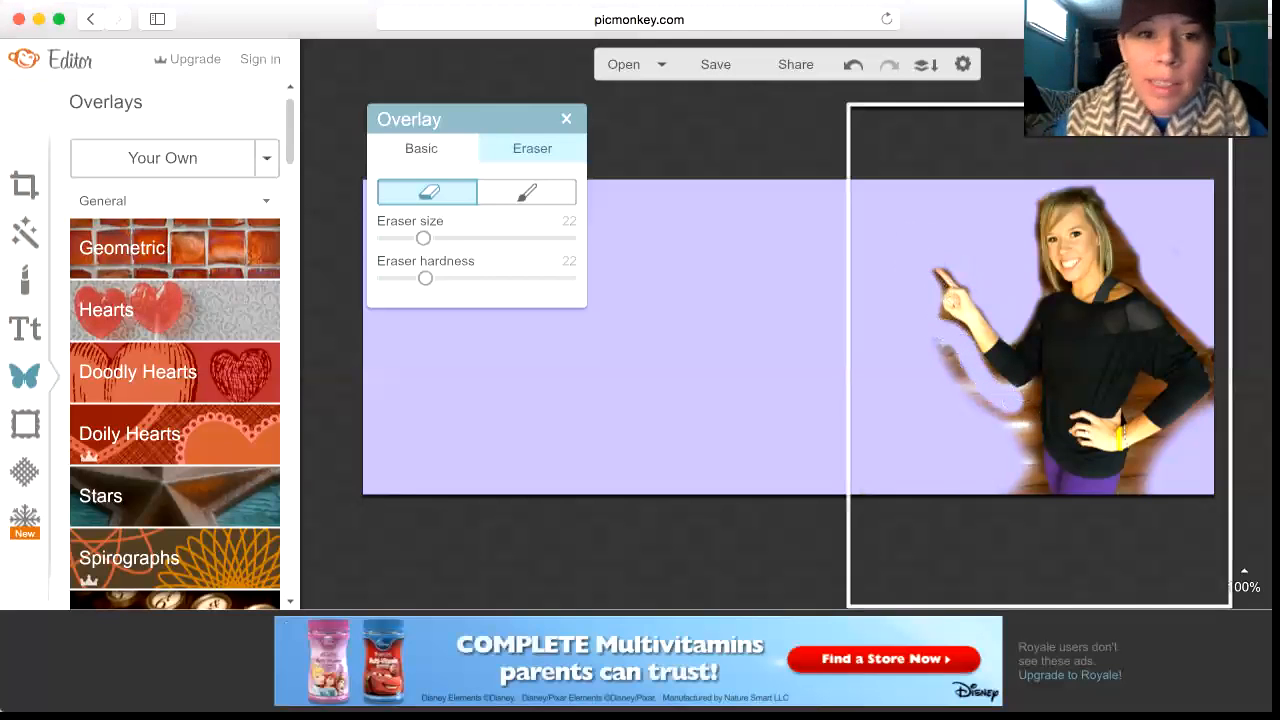
Set the eraser size to 7, erase the wall in the gap between her bent arm and waist, and undo the last stroke
drag(423, 238, 396, 238)
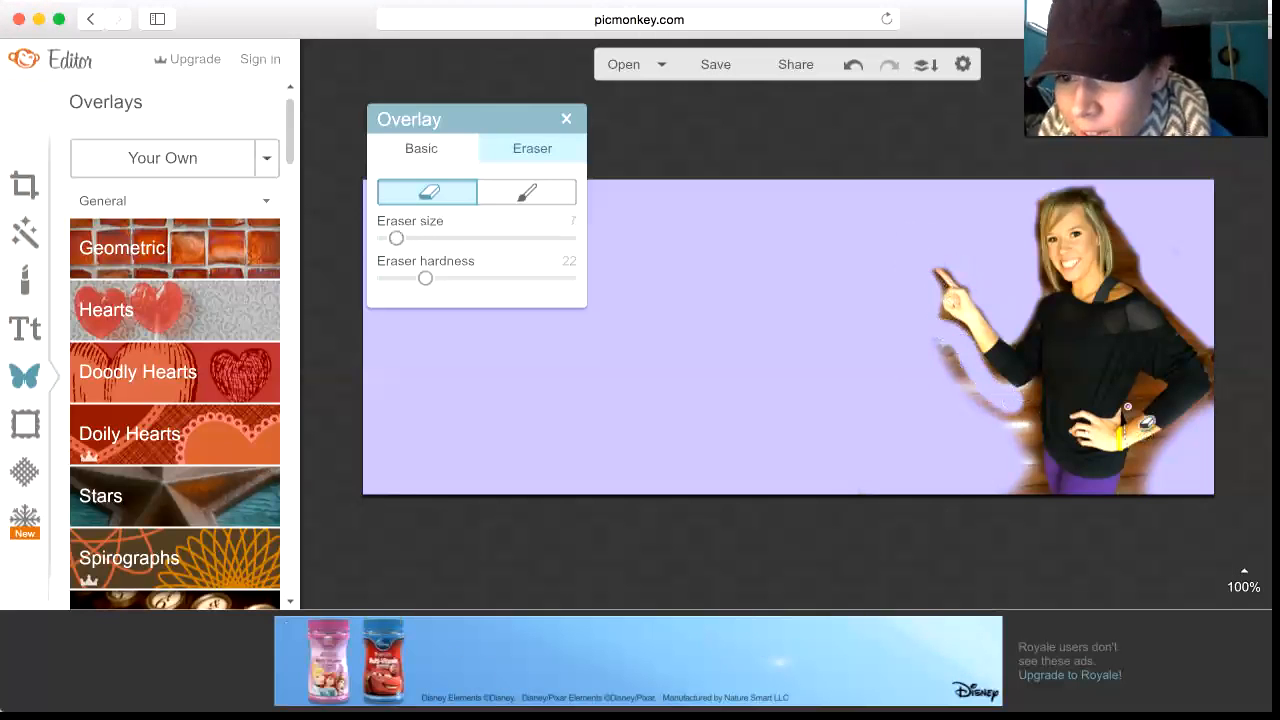
drag(1127, 407, 1139, 390)
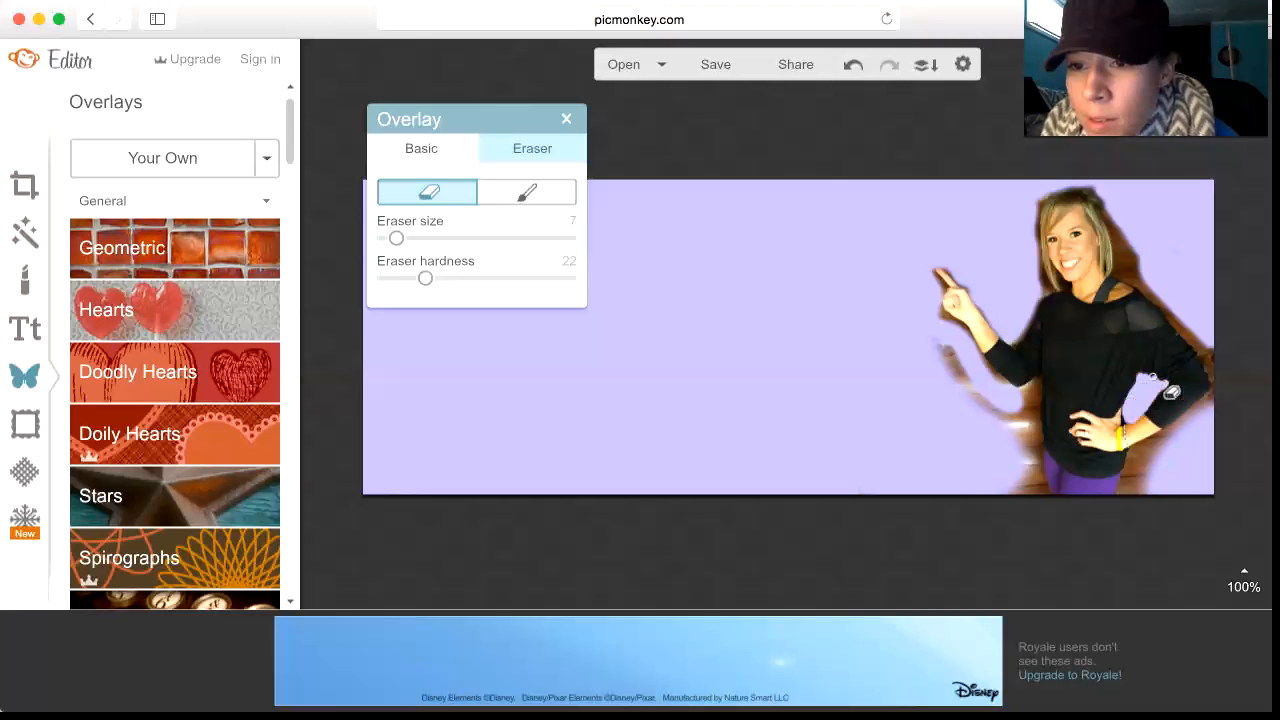
click(853, 64)
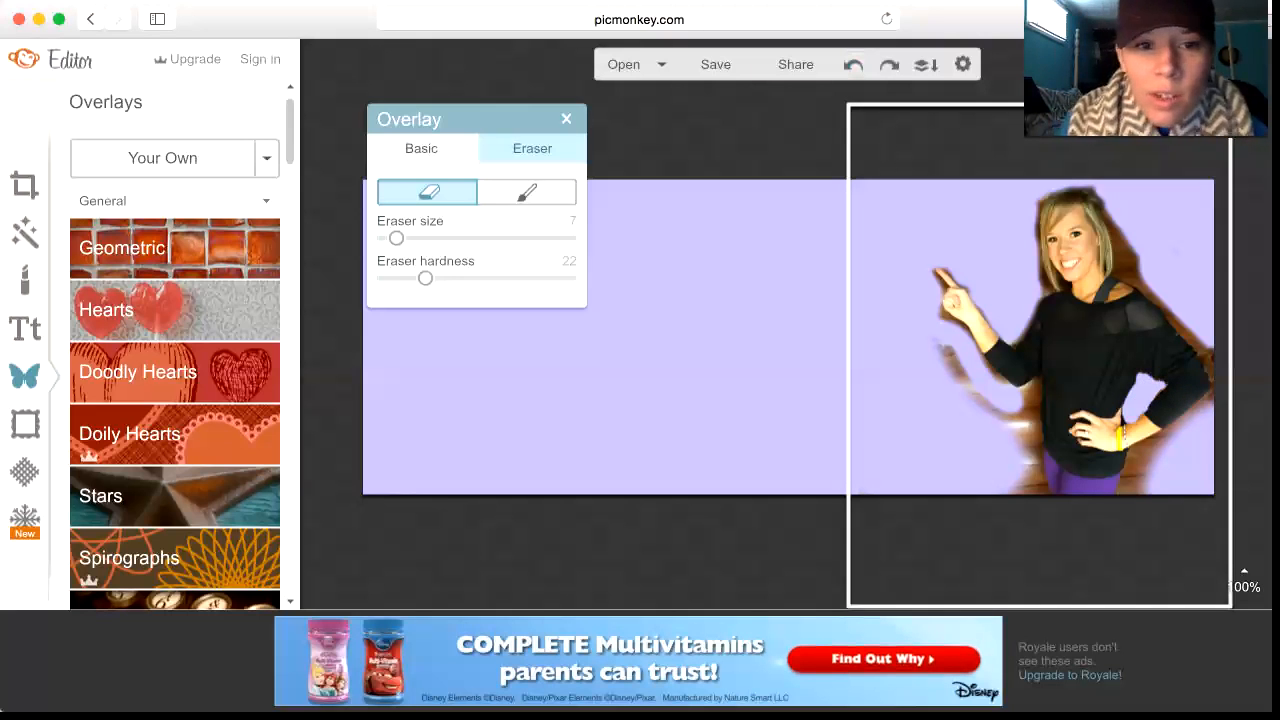
Set the eraser hardness to 8, touch up the gap between her bent arm and waist, then set the hardness to 31
drag(415, 277, 399, 277)
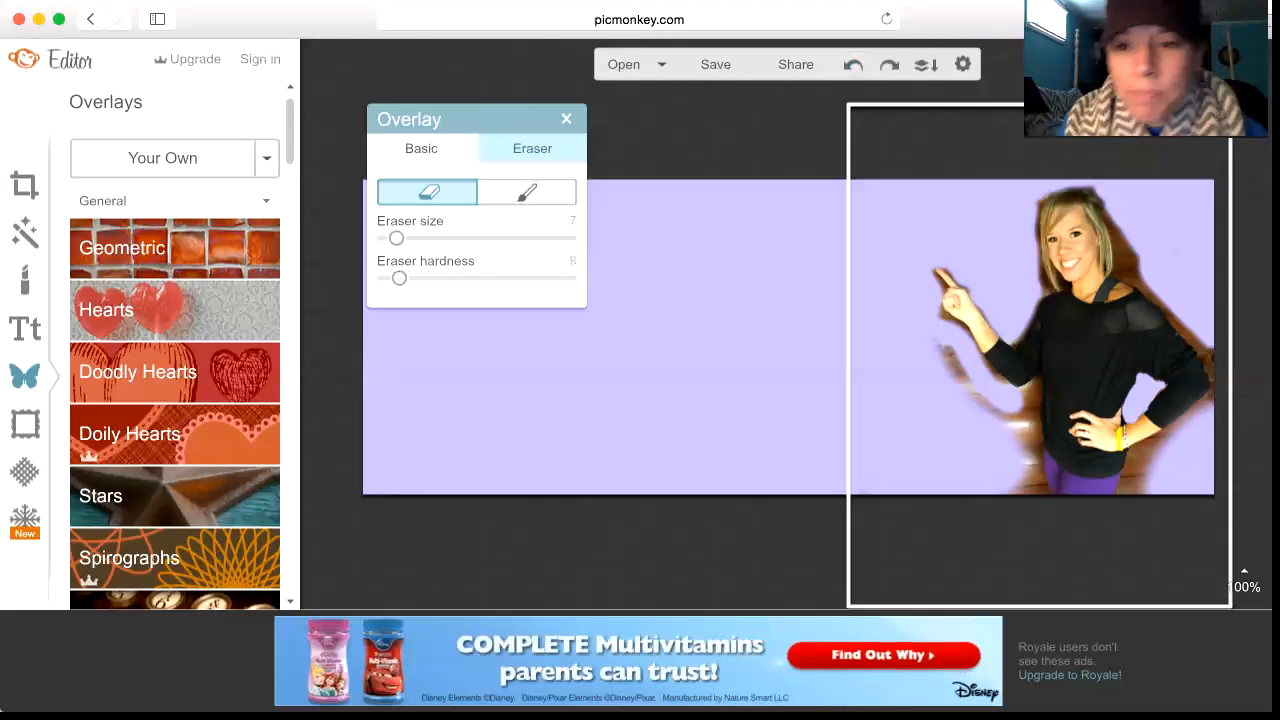
drag(1157, 383, 1162, 387)
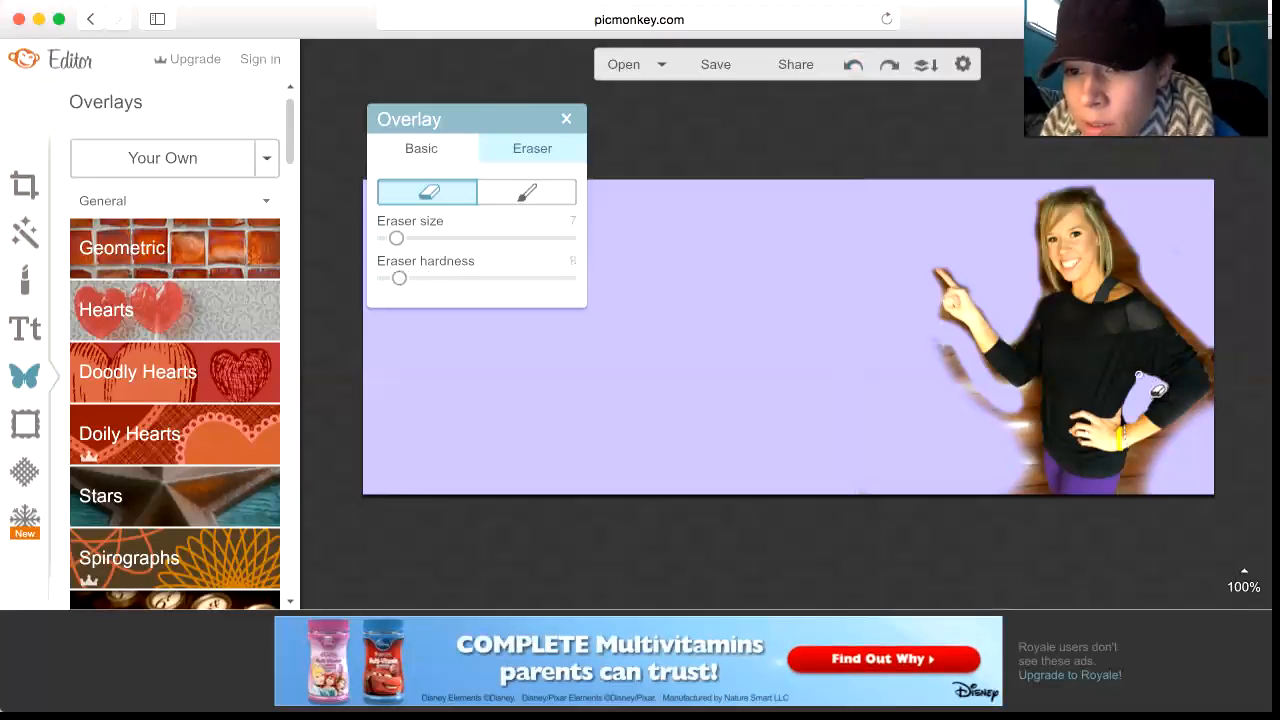
click(1157, 389)
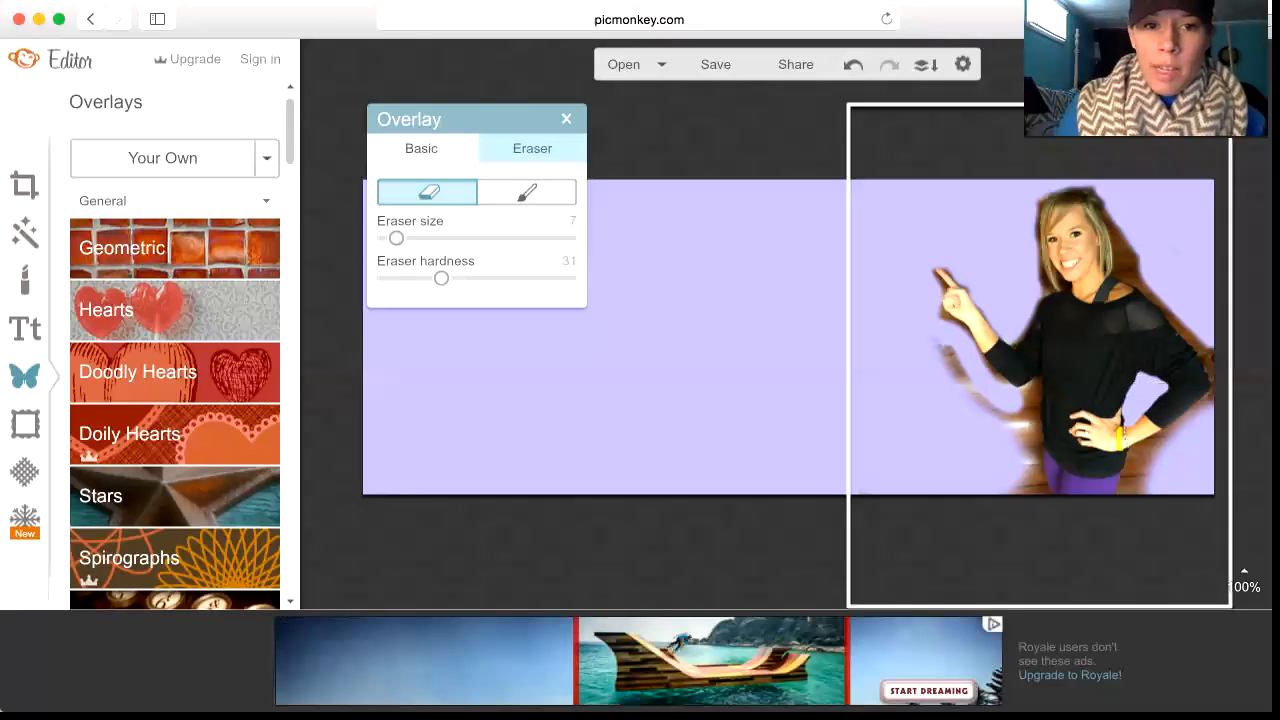
Set the eraser size to 15 and erase the wall remnants under her pointing arm and along the front of her torso down to the canvas edge
drag(396, 237, 410, 238)
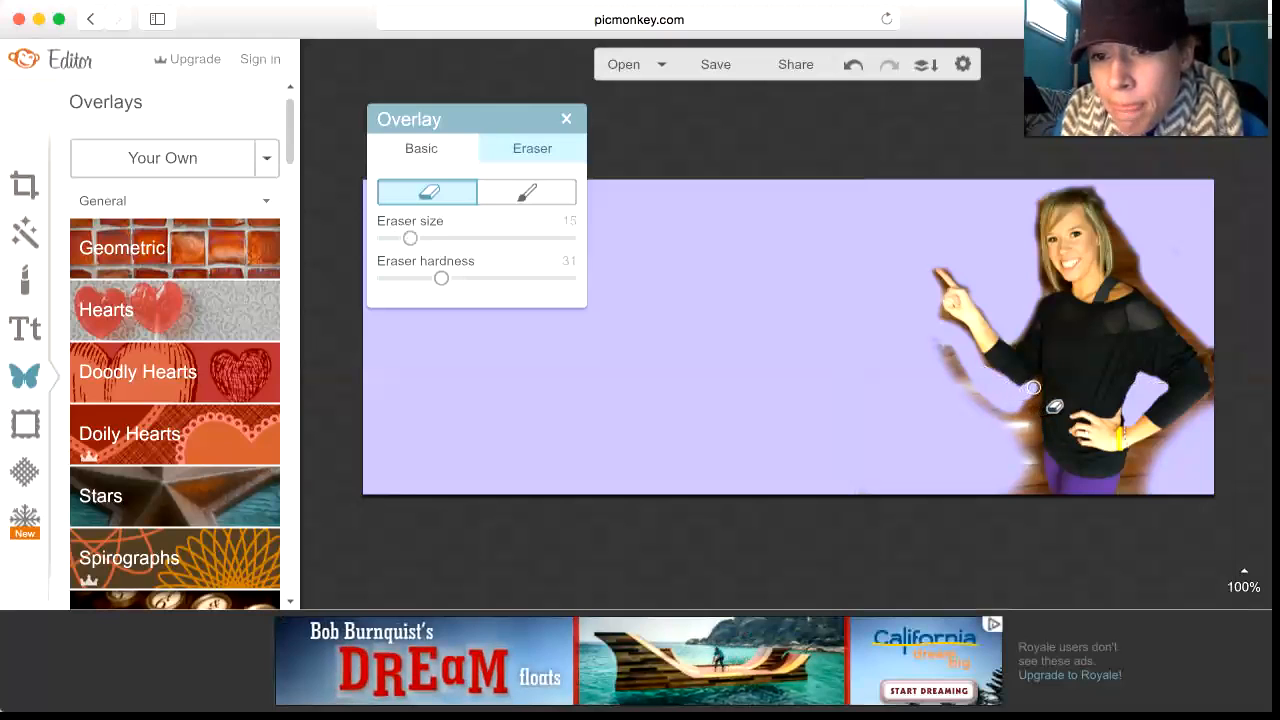
drag(1034, 416, 1041, 444)
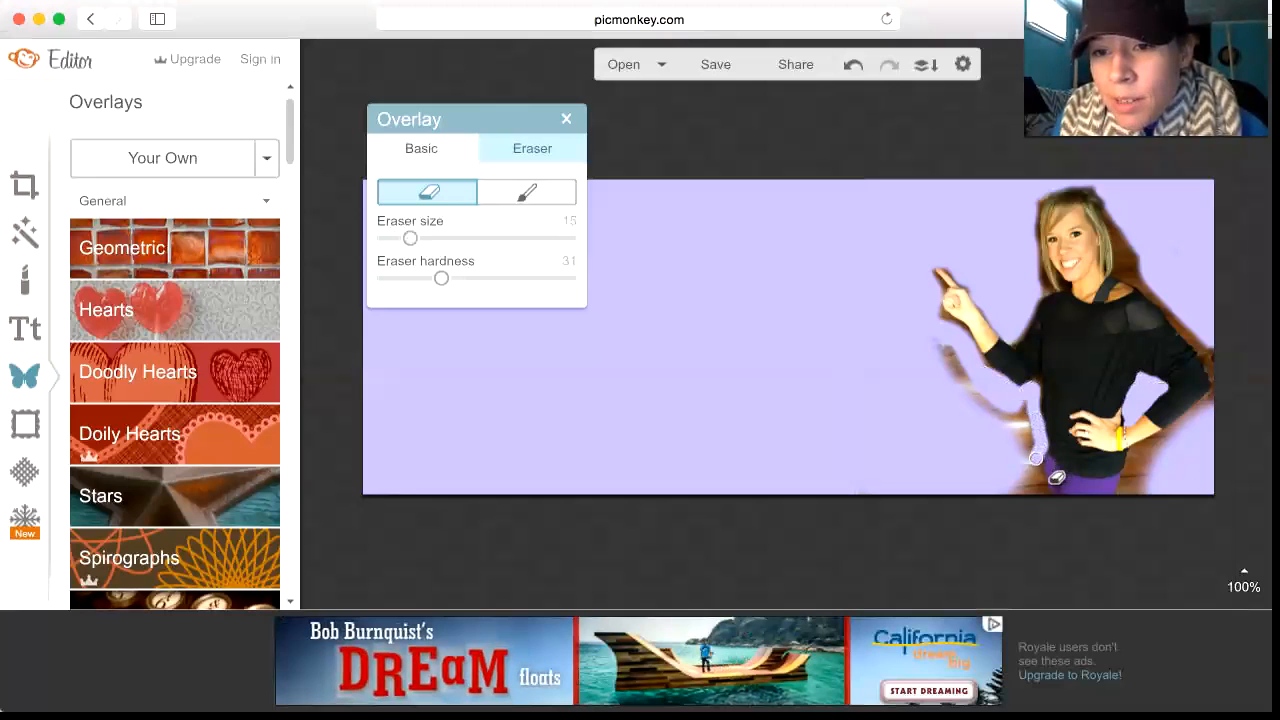
drag(1036, 464, 1021, 388)
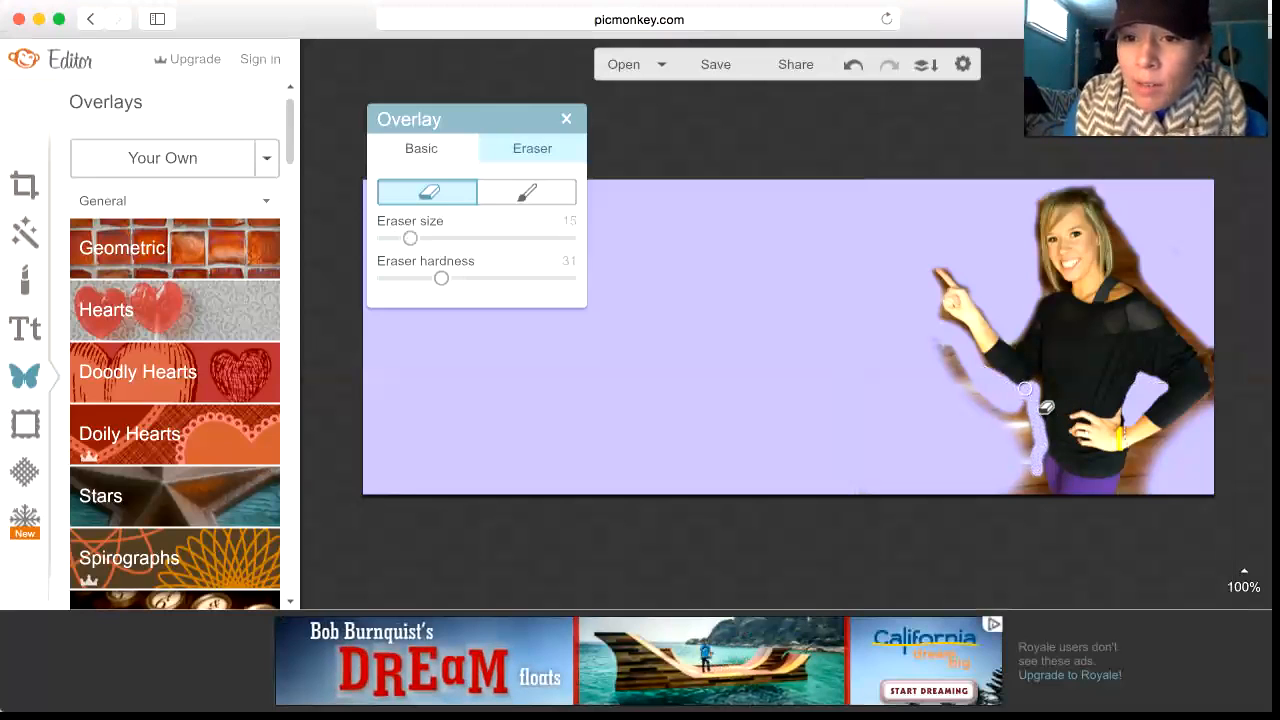
mouse_move(1029, 388)
mouse_down()
mouse_move(1026, 439)
mouse_move(908, 365)
mouse_move(991, 413)
mouse_move(947, 350)
mouse_move(958, 365)
mouse_move(943, 369)
mouse_move(946, 352)
mouse_move(963, 353)
mouse_move(936, 334)
mouse_move(940, 356)
mouse_move(1036, 437)
mouse_move(1013, 398)
mouse_move(1003, 437)
mouse_move(1019, 519)
mouse_move(1025, 452)
mouse_move(1039, 495)
mouse_move(1020, 436)
mouse_move(1037, 439)
mouse_move(1038, 497)
mouse_up()
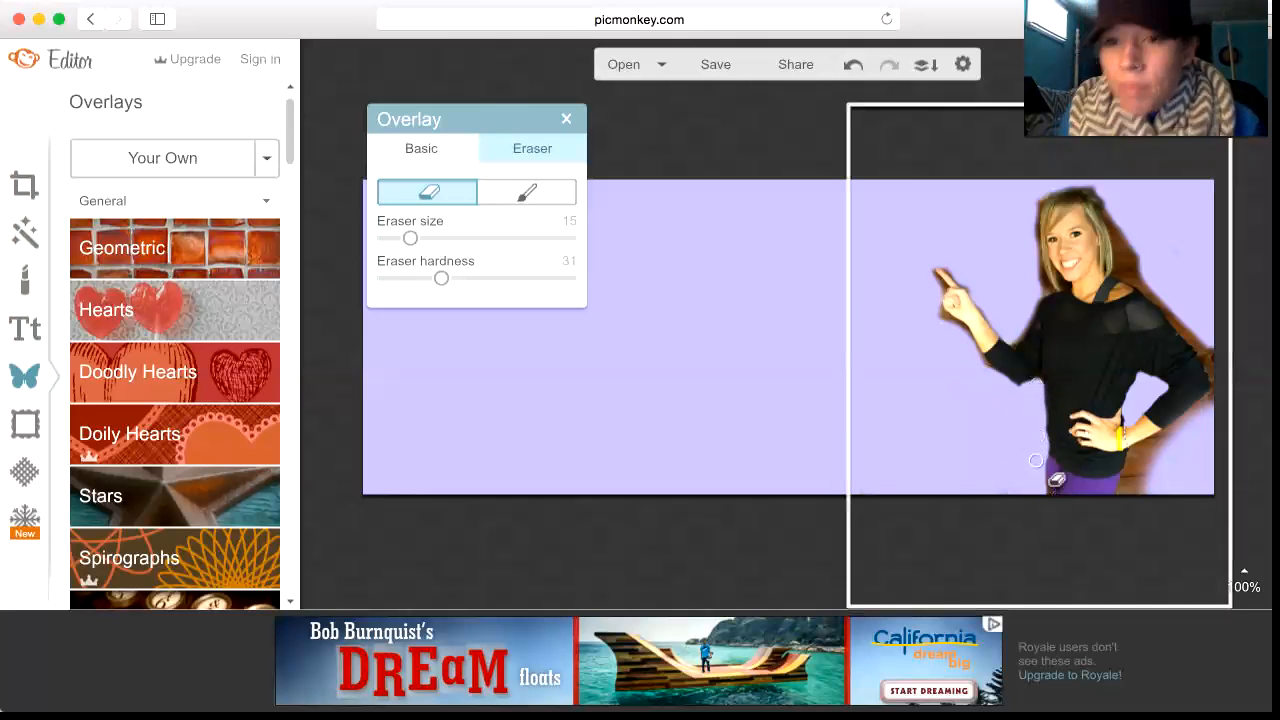
Enlarge the photo overlay slightly and reposition it so her whole head stays just inside the banner's upper edge
click(412, 146)
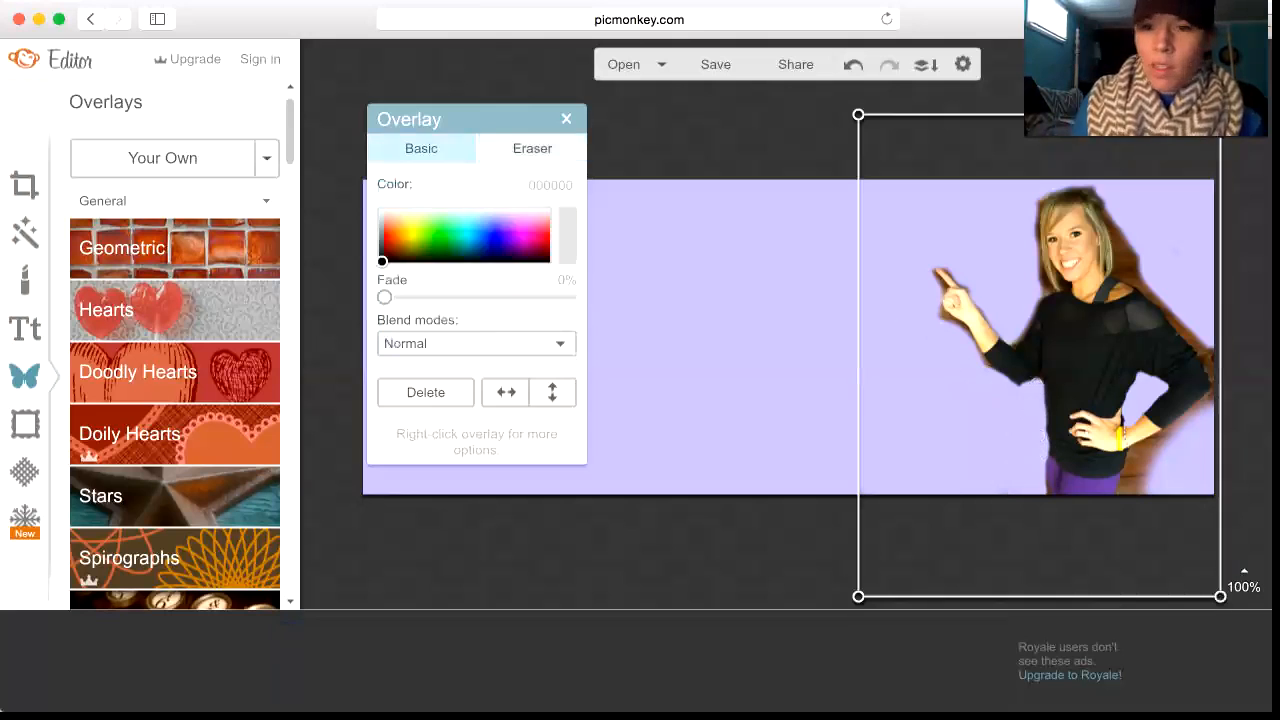
drag(1088, 358, 1088, 347)
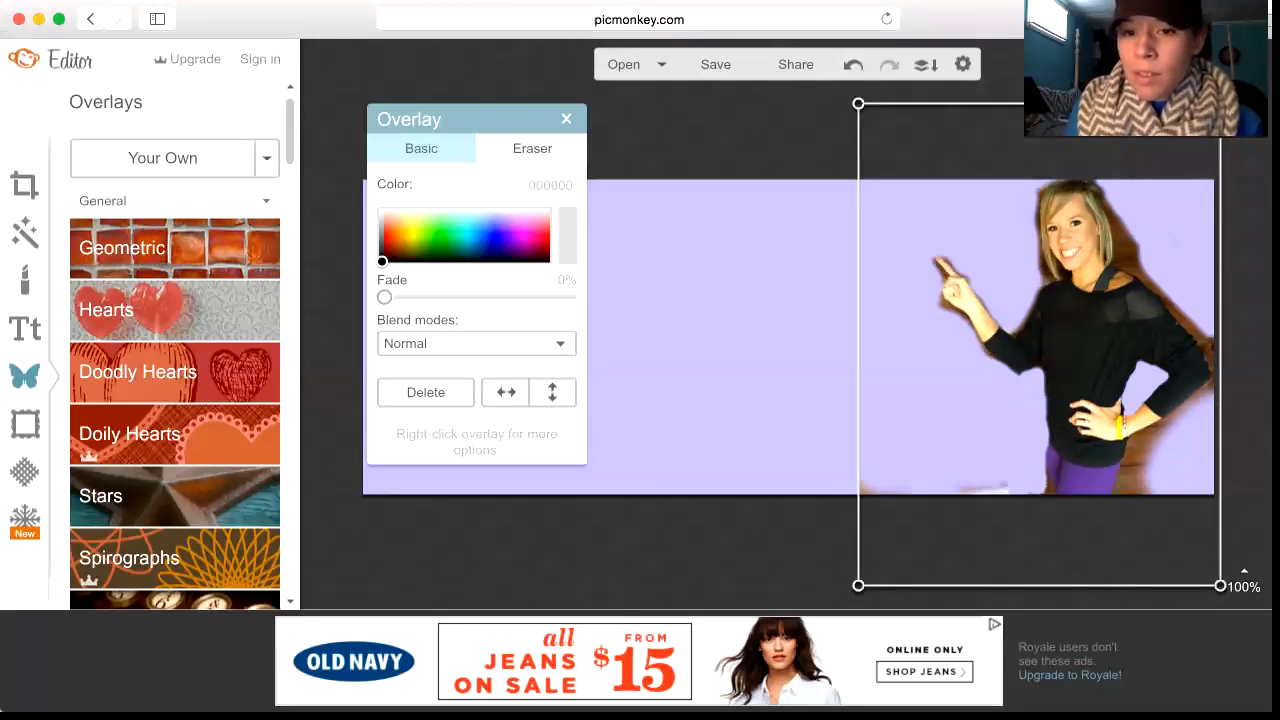
drag(858, 588, 834, 617)
drag(1107, 403, 1105, 400)
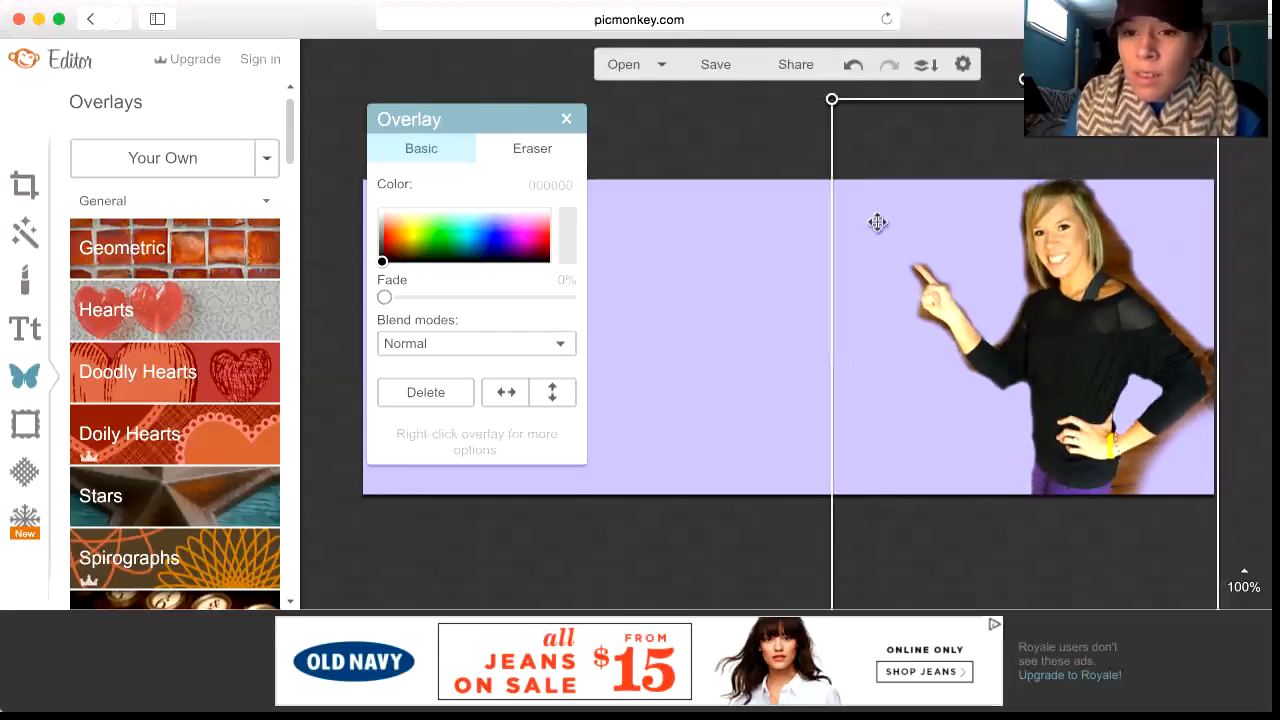
mouse_move(830, 101)
mouse_down()
mouse_move(816, 103)
mouse_move(822, 87)
mouse_up()
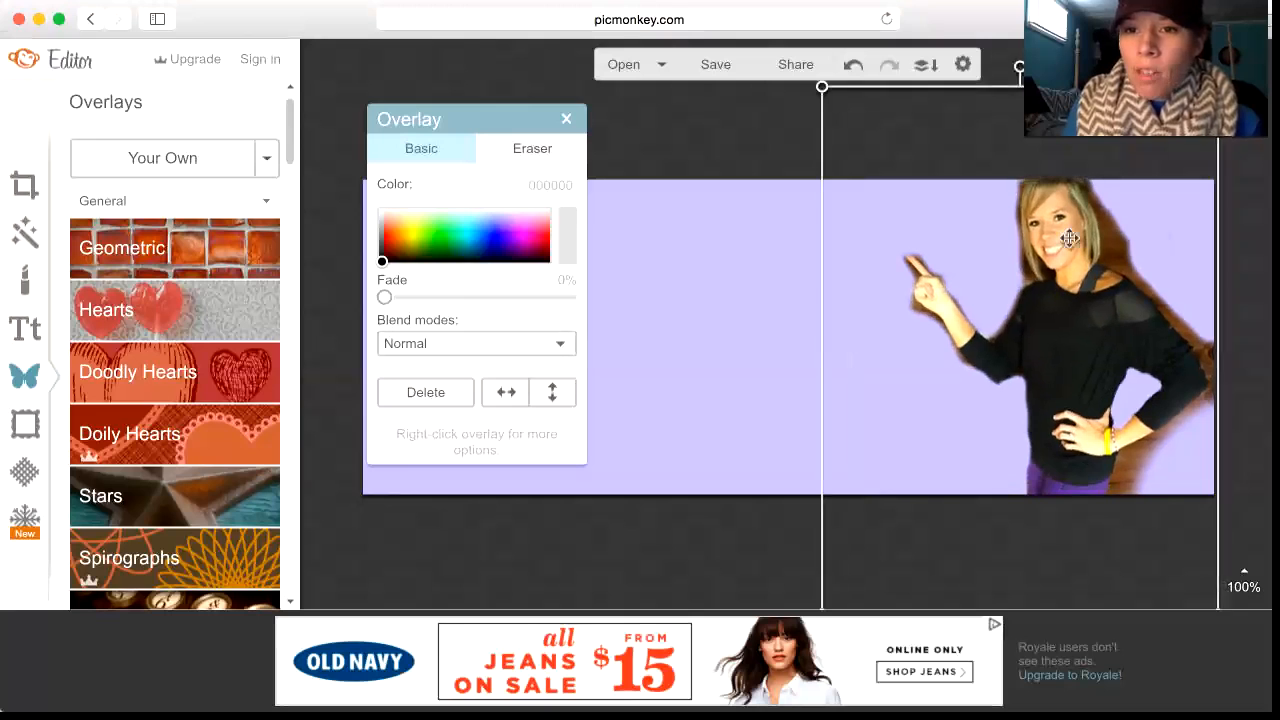
drag(1070, 238, 1096, 289)
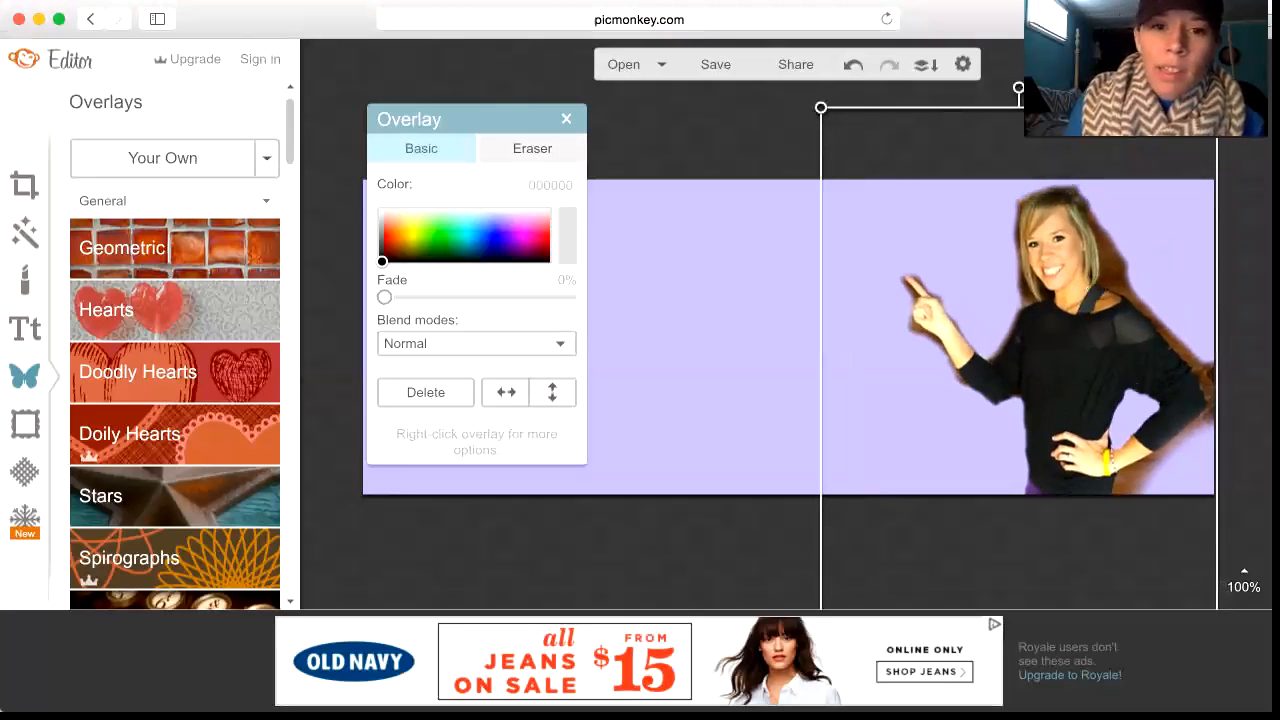
Erase the dark wall fringe around the top and front of the woman's hair
click(532, 148)
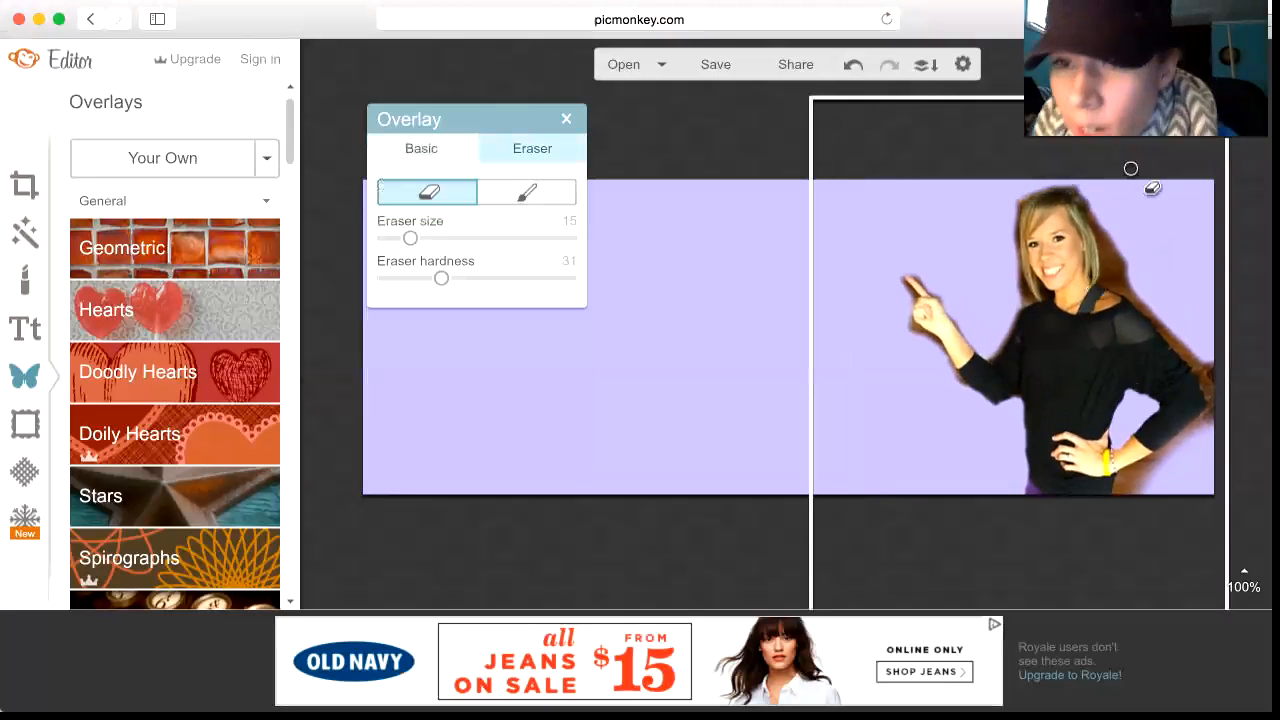
click(1080, 187)
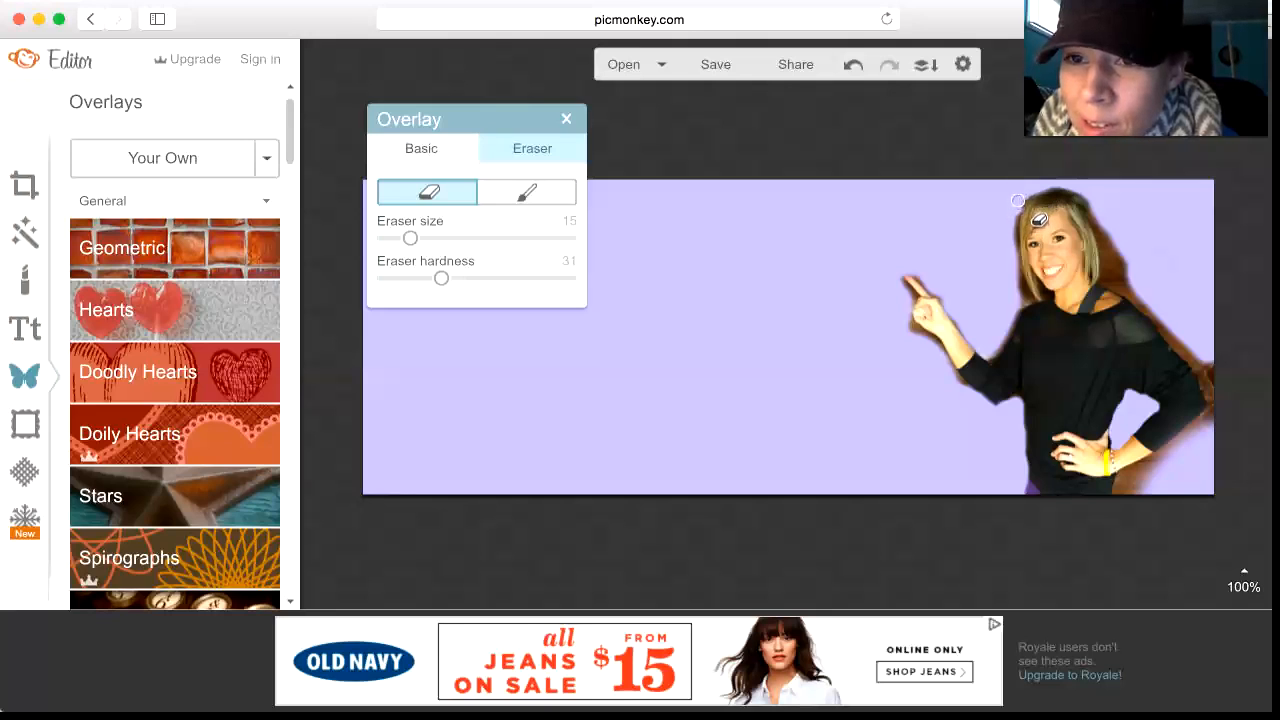
drag(1020, 197, 1017, 200)
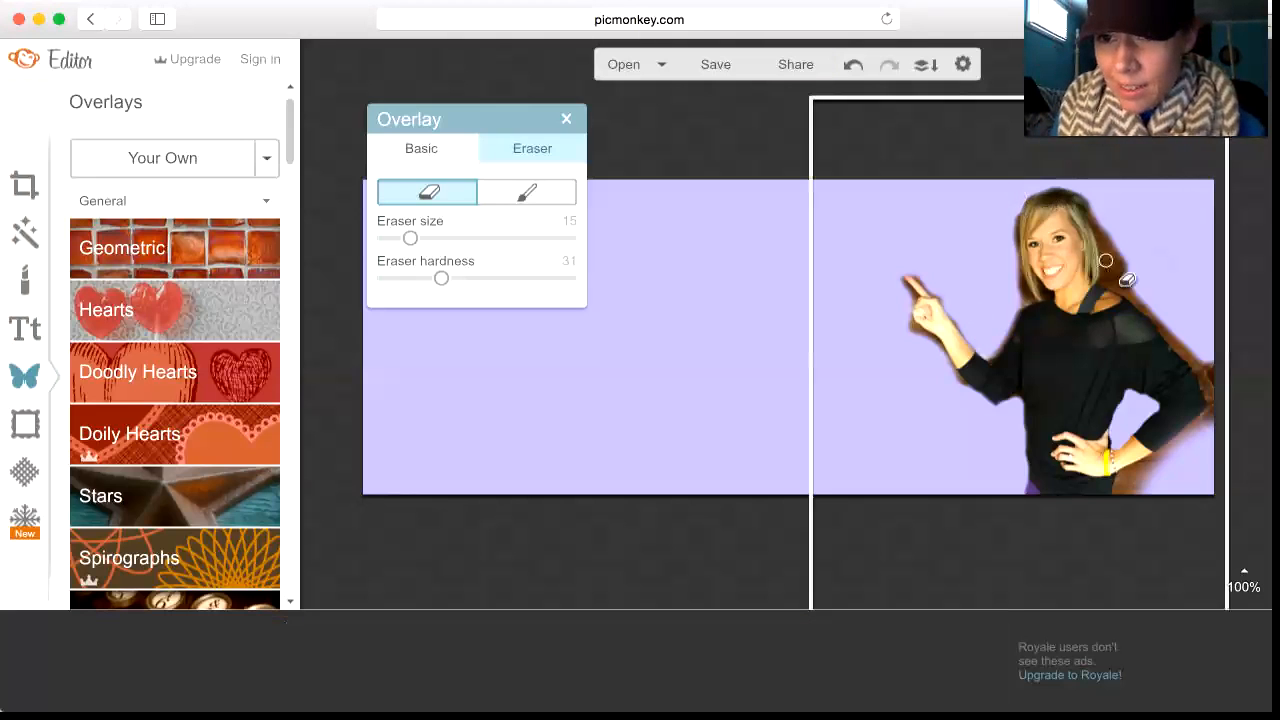
Erase the remaining wall behind her neck, back and elbow and below her bent arm, undoing the stroke that cuts into her shoulder
mouse_move(1107, 278)
mouse_down()
mouse_move(1147, 304)
mouse_move(1104, 257)
mouse_up()
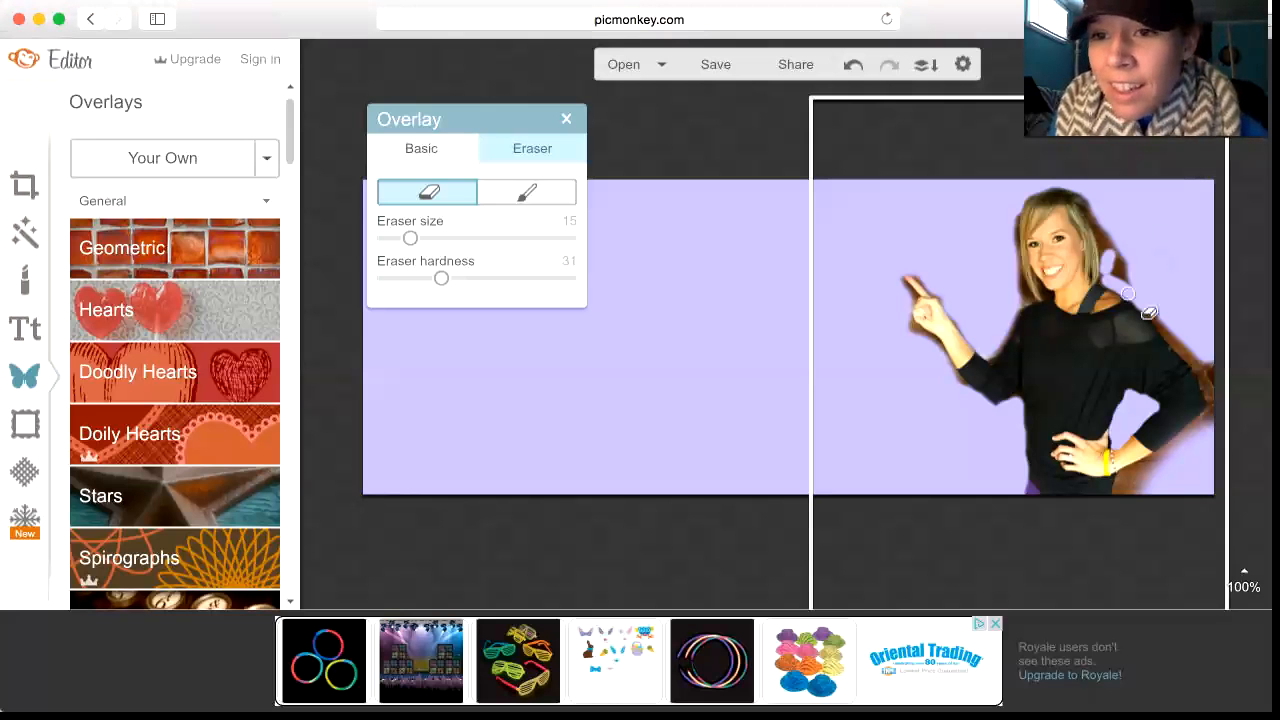
mouse_move(1119, 276)
mouse_down()
mouse_move(1115, 240)
mouse_move(1126, 336)
mouse_up()
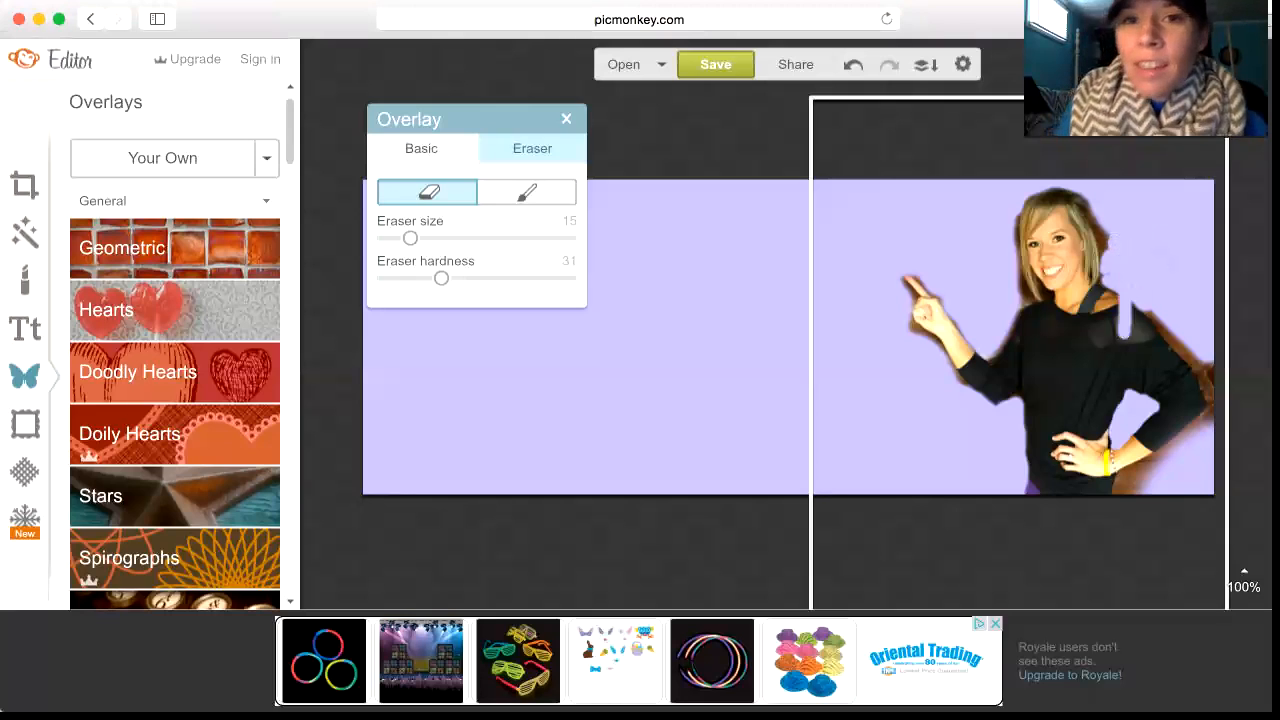
click(853, 64)
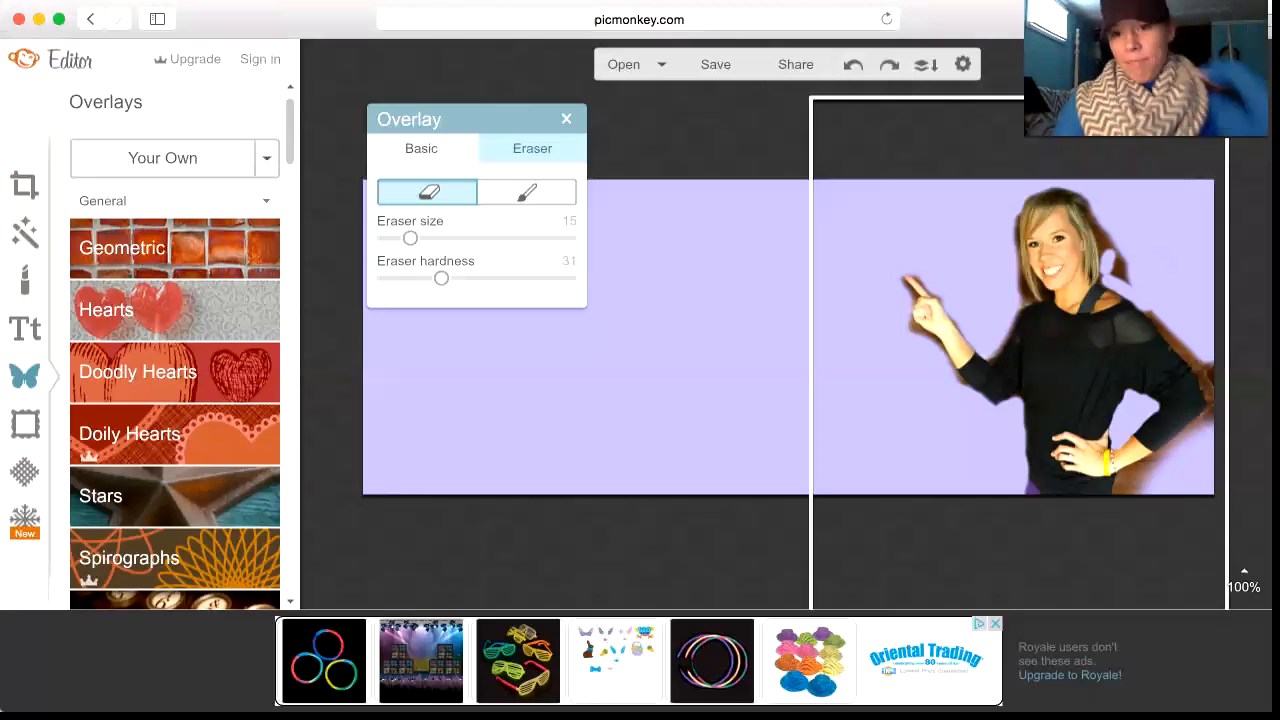
mouse_move(1098, 215)
mouse_down()
mouse_move(1128, 278)
mouse_move(1119, 272)
mouse_move(1110, 247)
mouse_move(1199, 359)
mouse_move(1219, 364)
mouse_move(1204, 360)
mouse_move(1216, 411)
mouse_move(1199, 431)
mouse_move(1212, 409)
mouse_move(1202, 372)
mouse_move(1147, 305)
mouse_up()
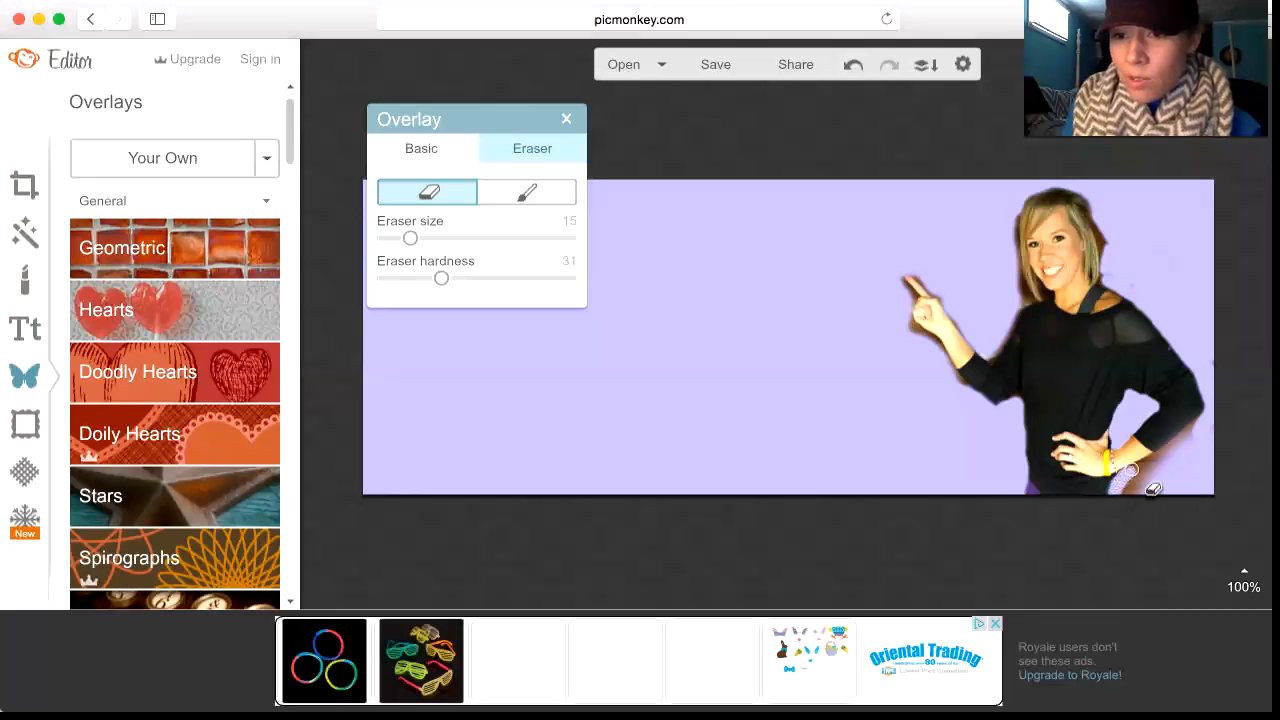
mouse_move(1154, 456)
mouse_down()
mouse_move(1200, 430)
mouse_move(1160, 482)
mouse_move(1128, 495)
mouse_move(1162, 468)
mouse_move(1122, 488)
mouse_move(1144, 470)
mouse_up()
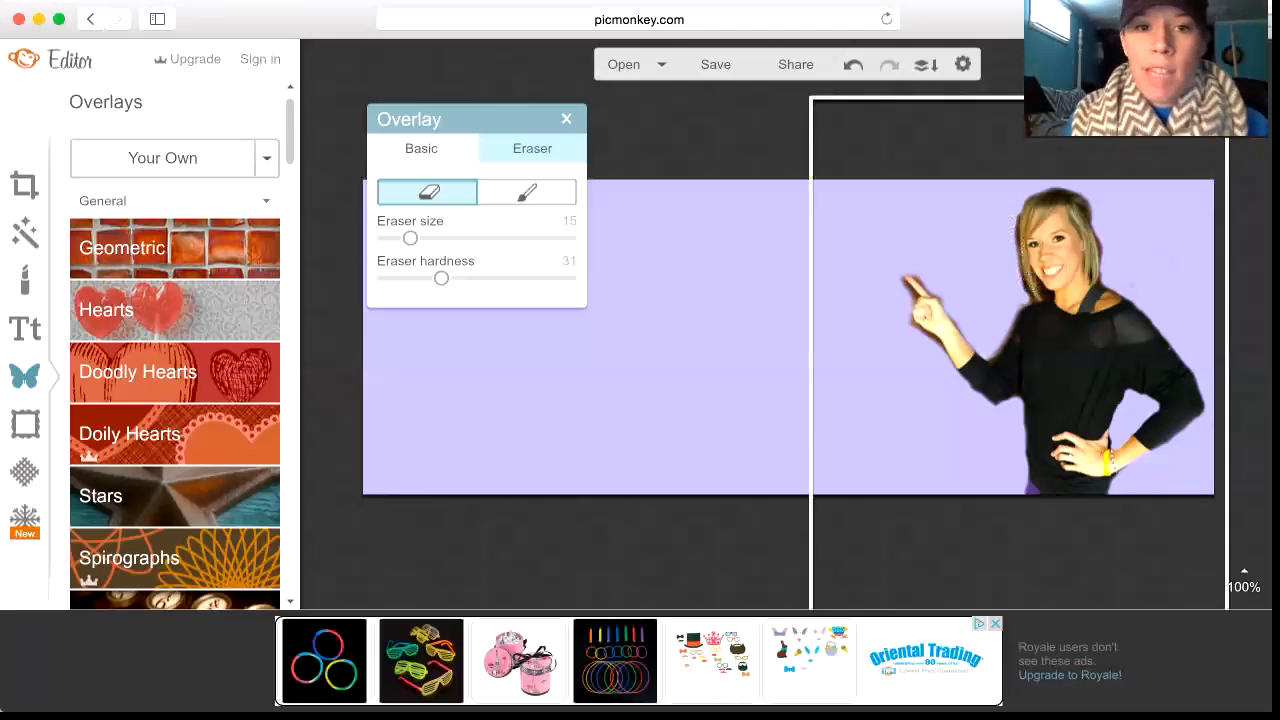
Switch the overlay's eraser to the restoring brush, then deselect the photo overlay
click(526, 191)
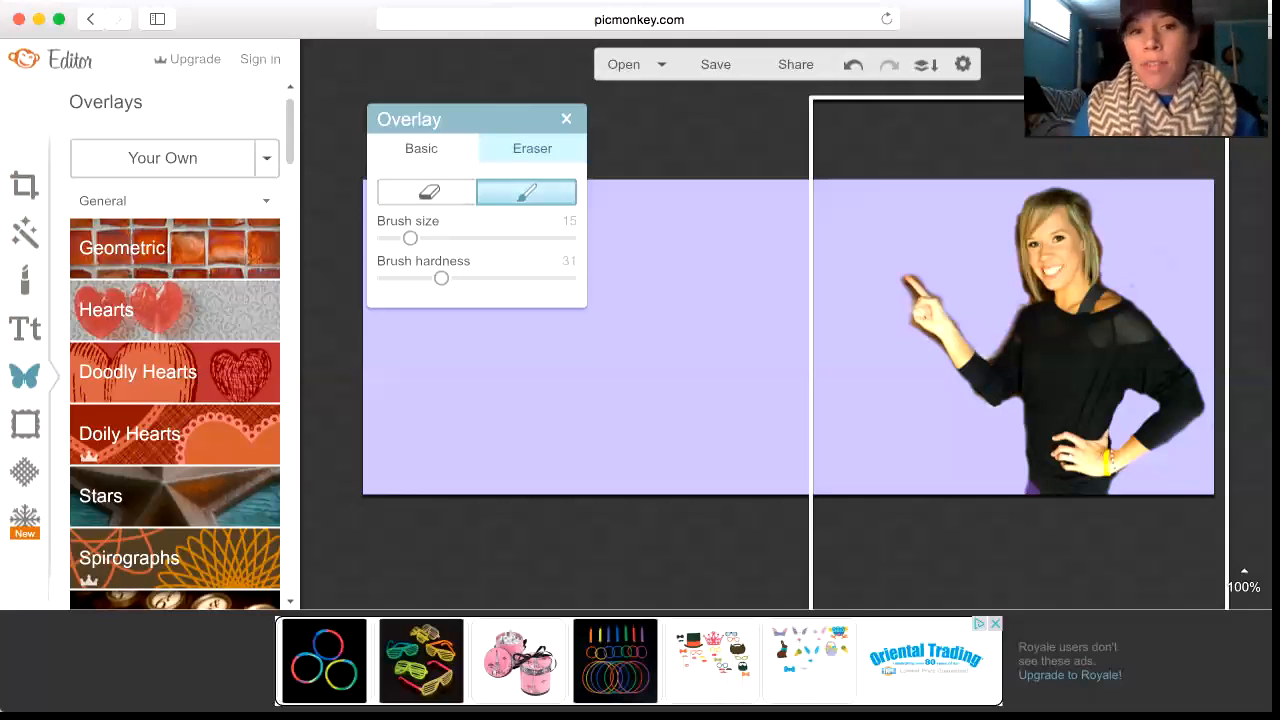
key(Escape)
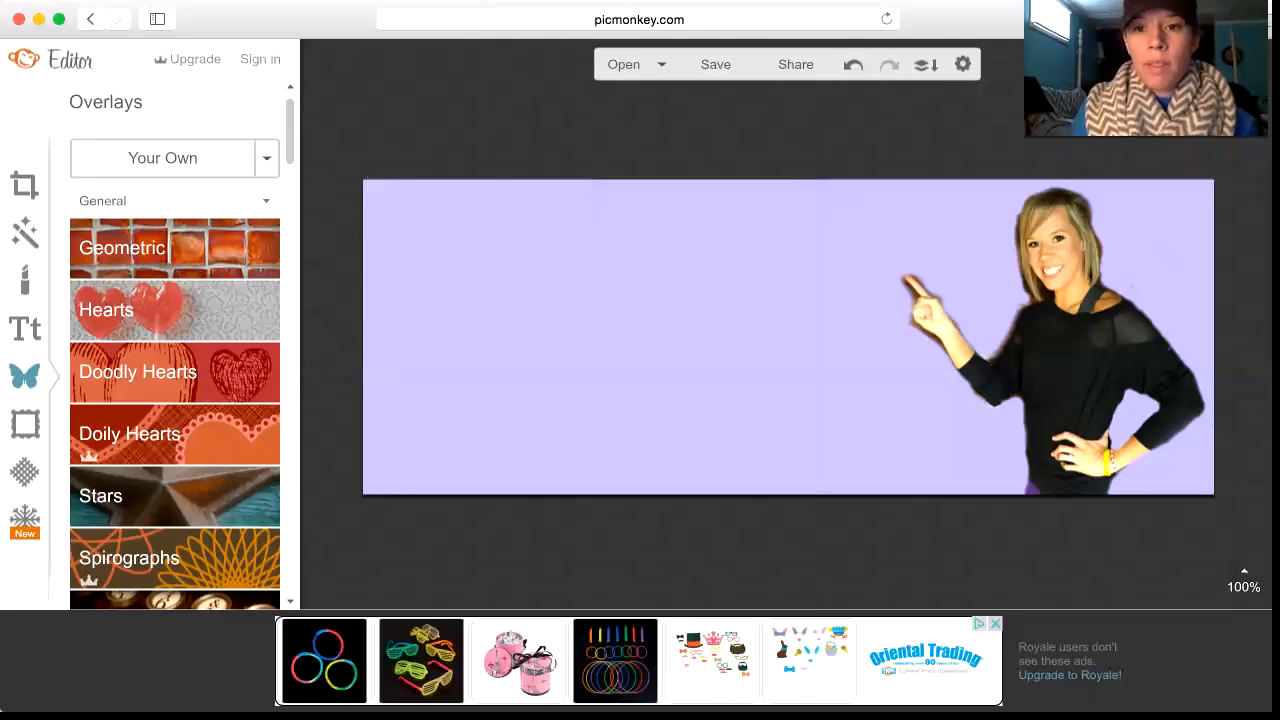
Enlarge the woman's cut-out slightly more and shift it sideways until her elbow meets the banner's right edge
click(1105, 372)
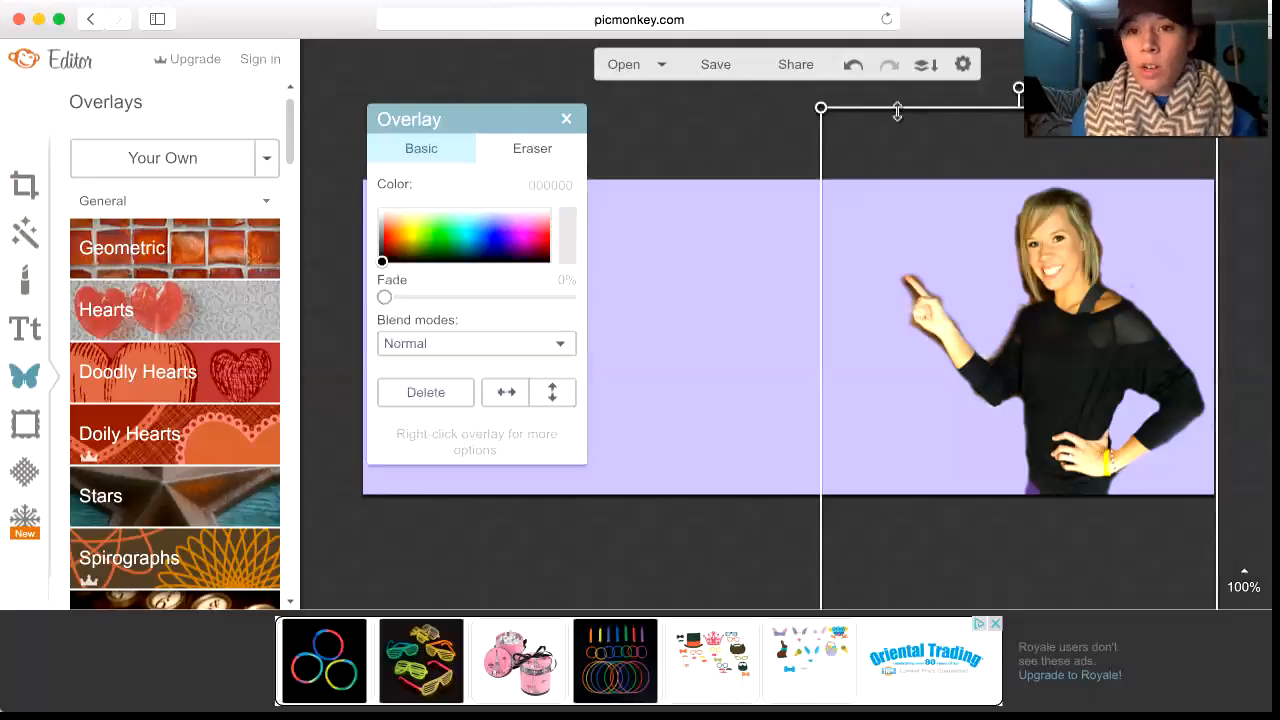
drag(812, 101, 771, 80)
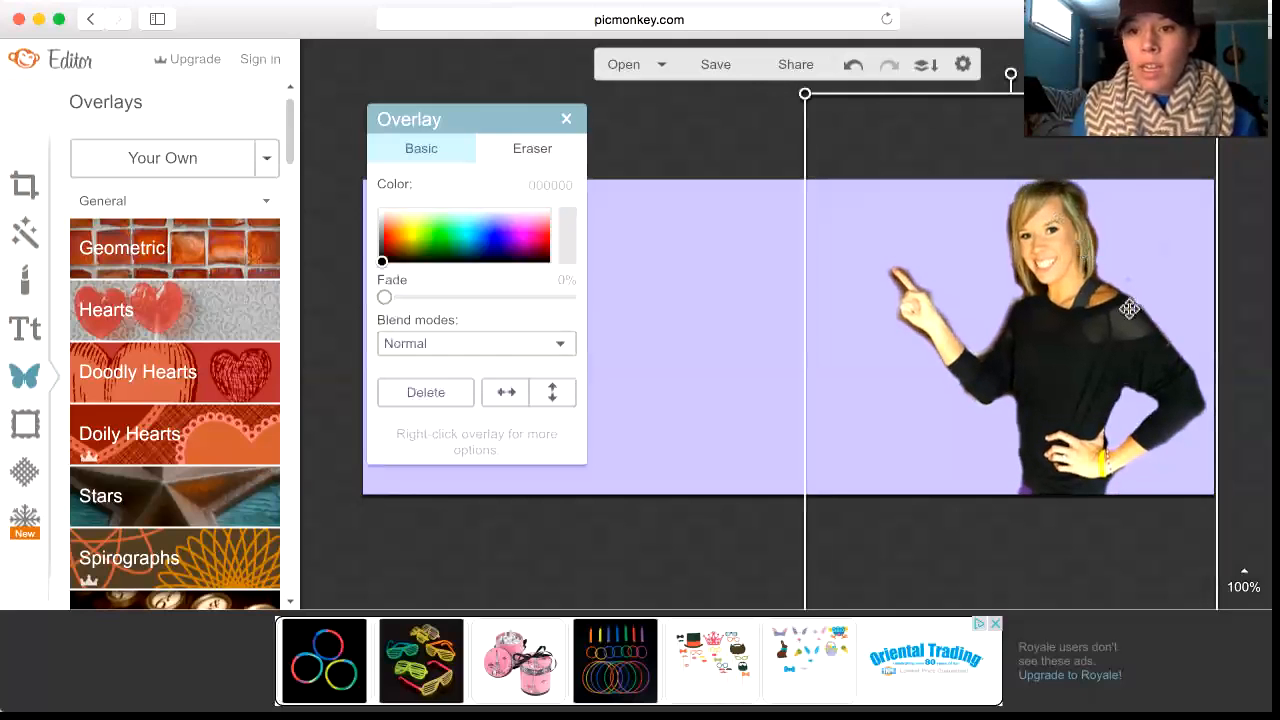
drag(1129, 309, 1133, 309)
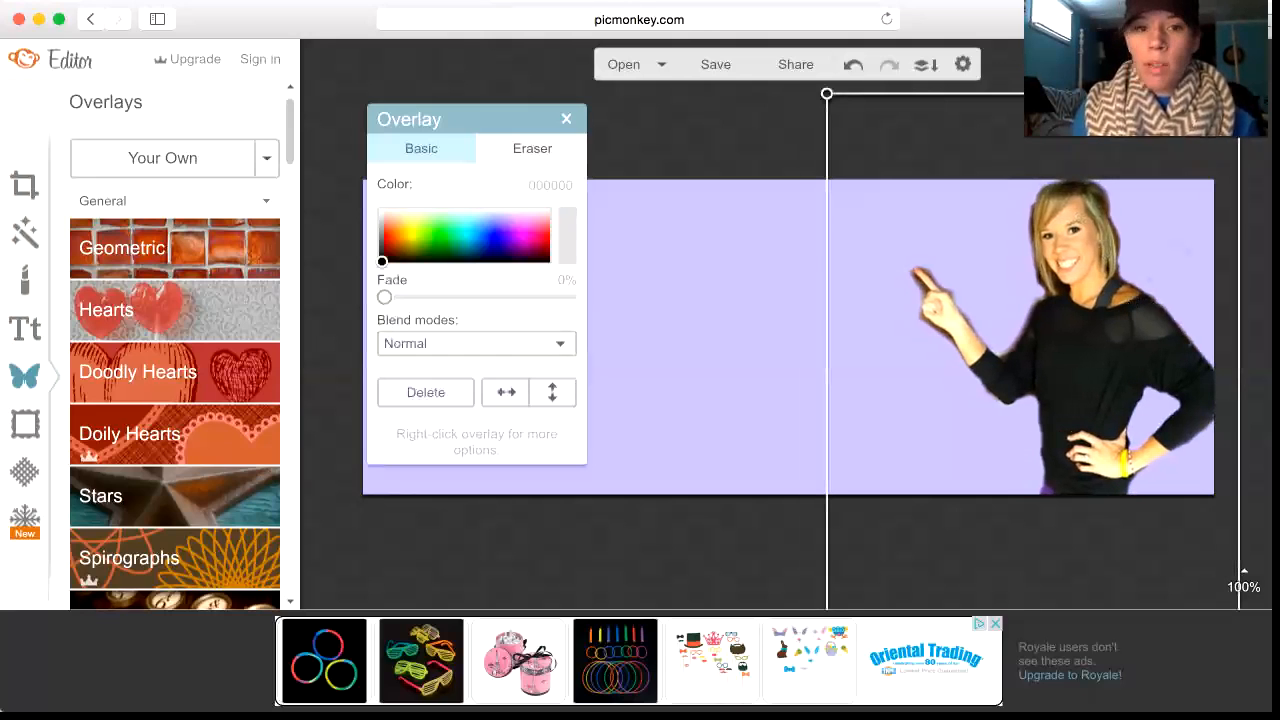
Add the "One Pound" fat and muscle picture as an overlay, enlarge it and place it along the banner's upper edge beside the woman's pointing finger
click(566, 119)
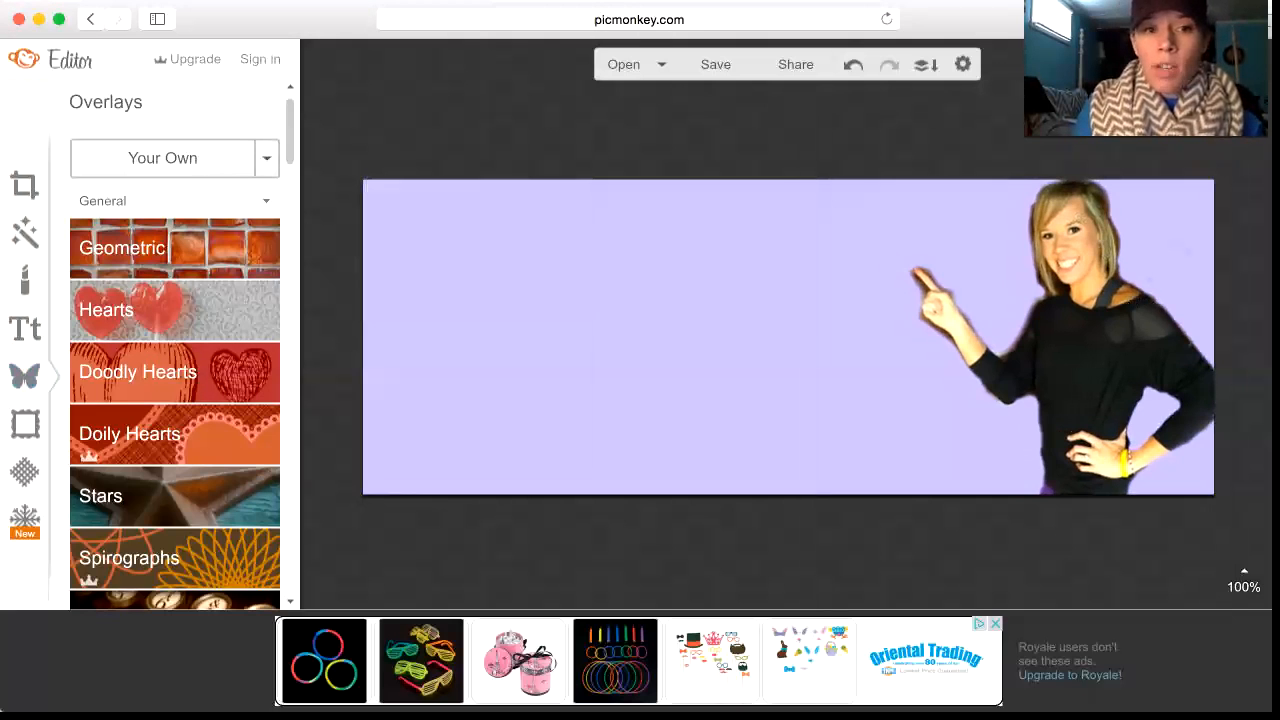
click(162, 158)
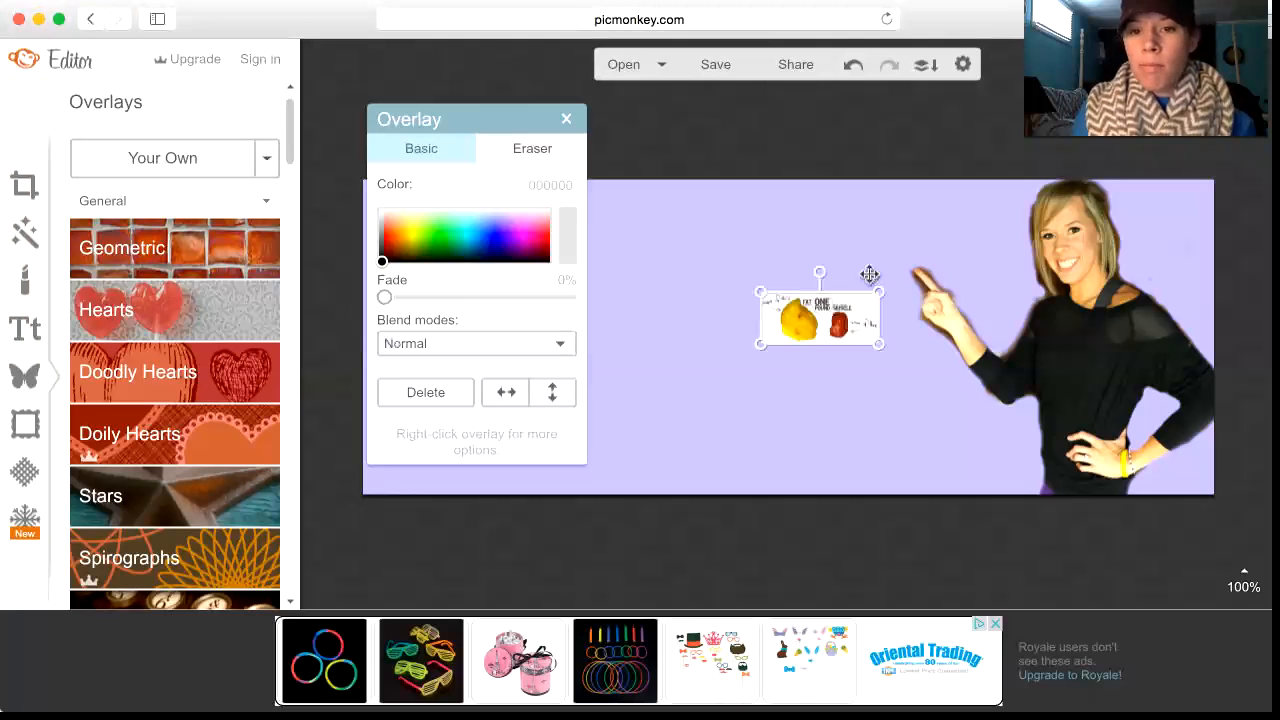
drag(879, 290, 1024, 158)
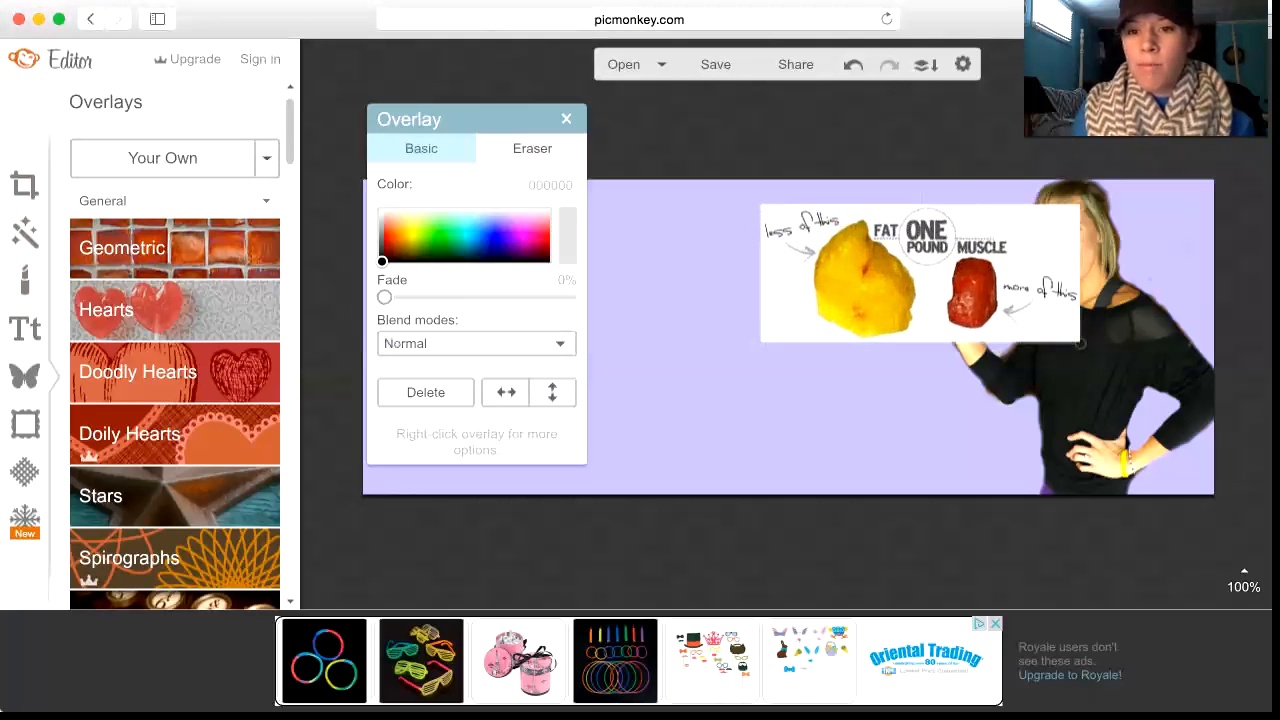
drag(889, 306, 717, 276)
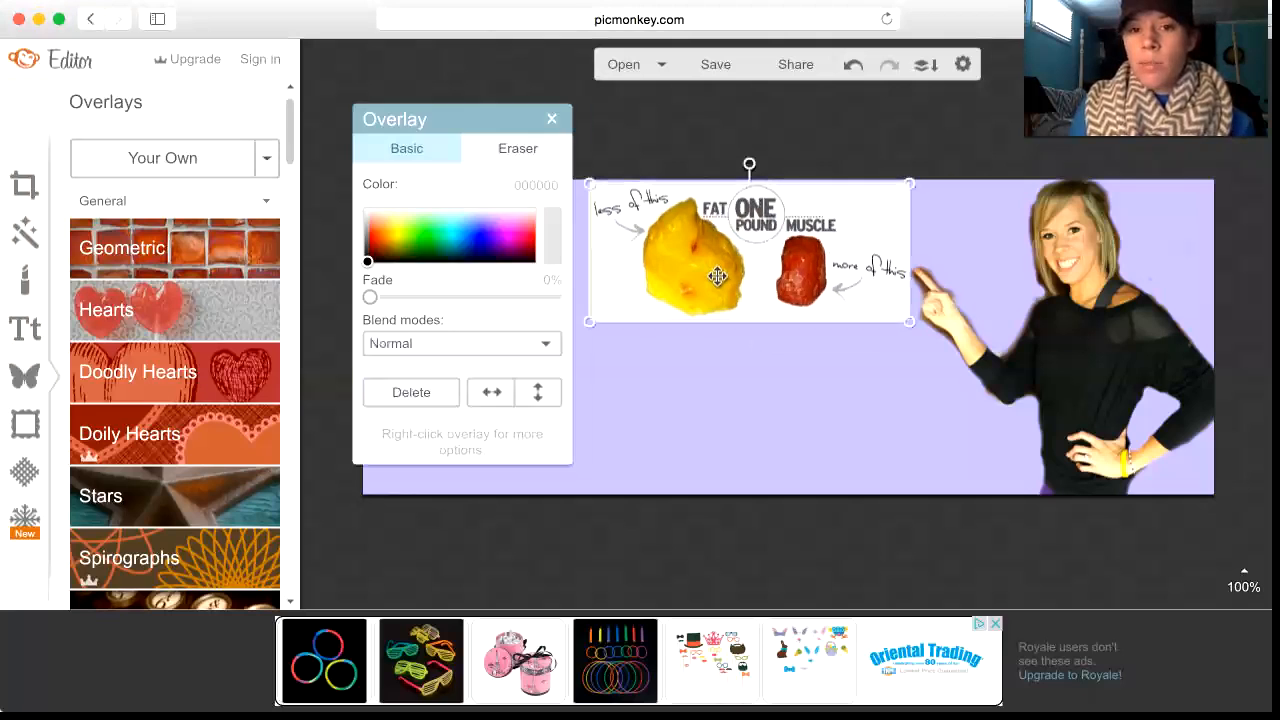
key(Escape)
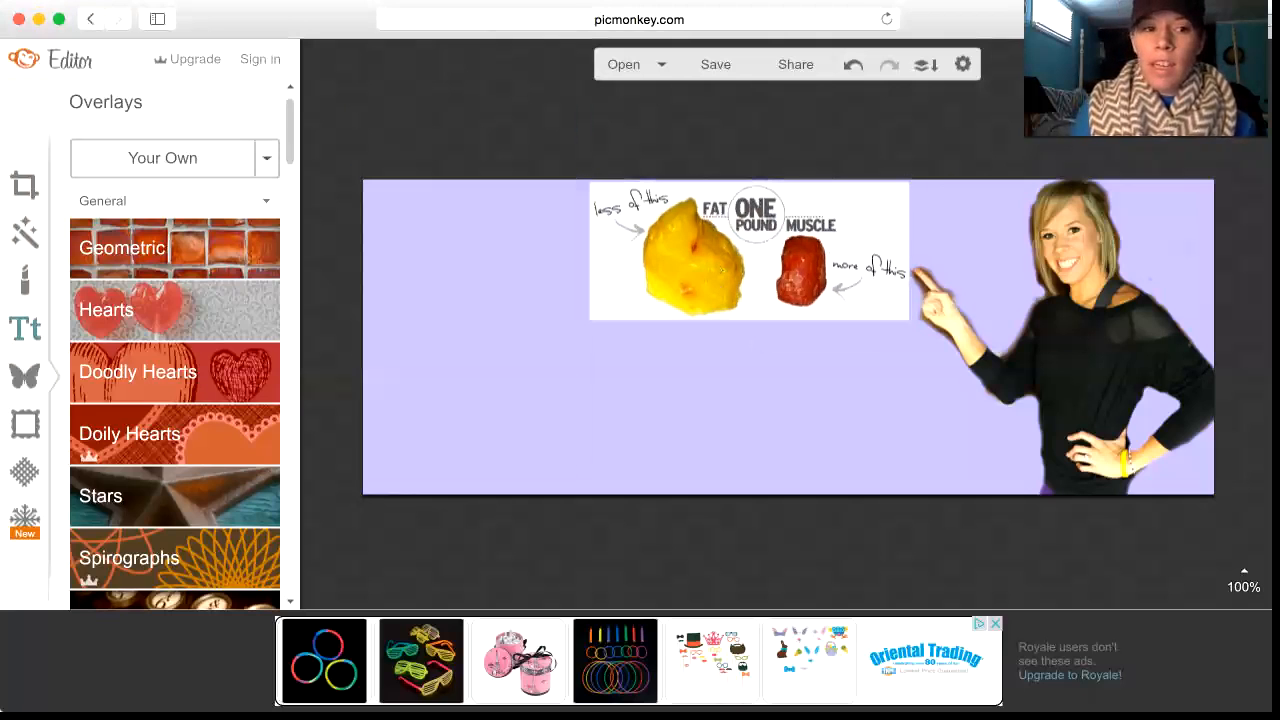
Add a text box below the fat and muscle picture reading "WHats up with thta???"
click(25, 328)
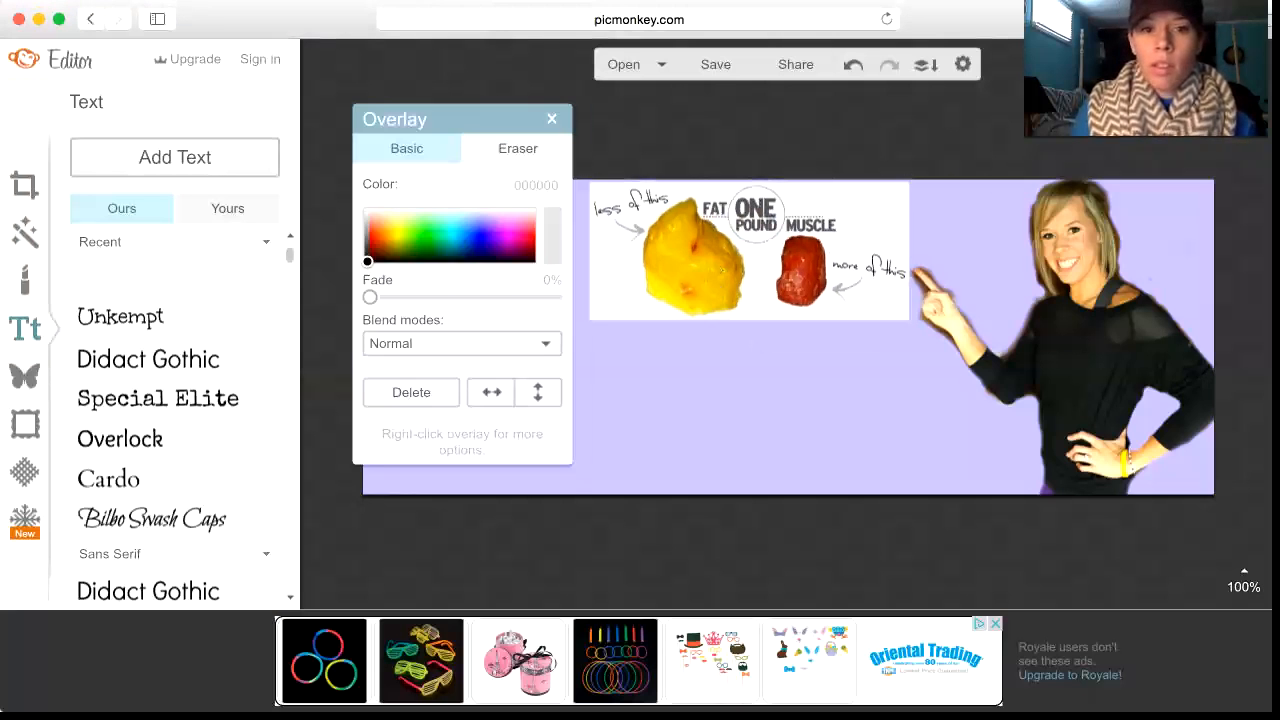
click(175, 157)
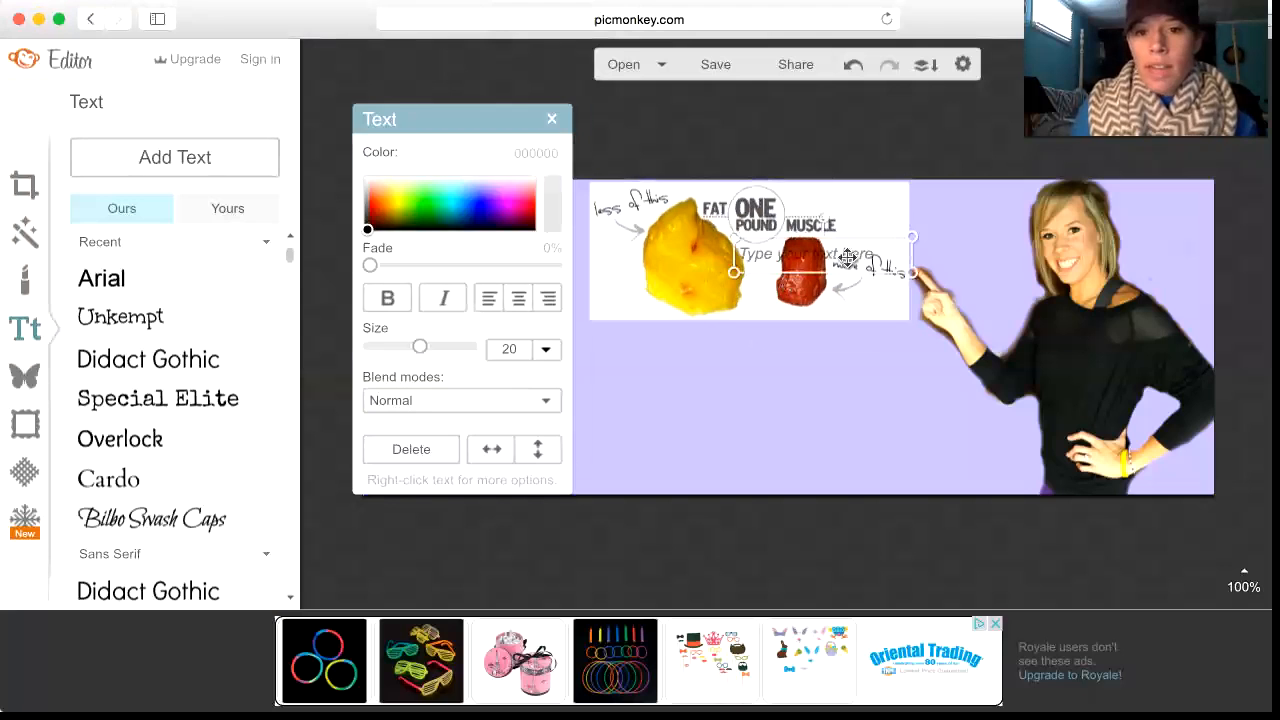
drag(847, 257, 795, 383)
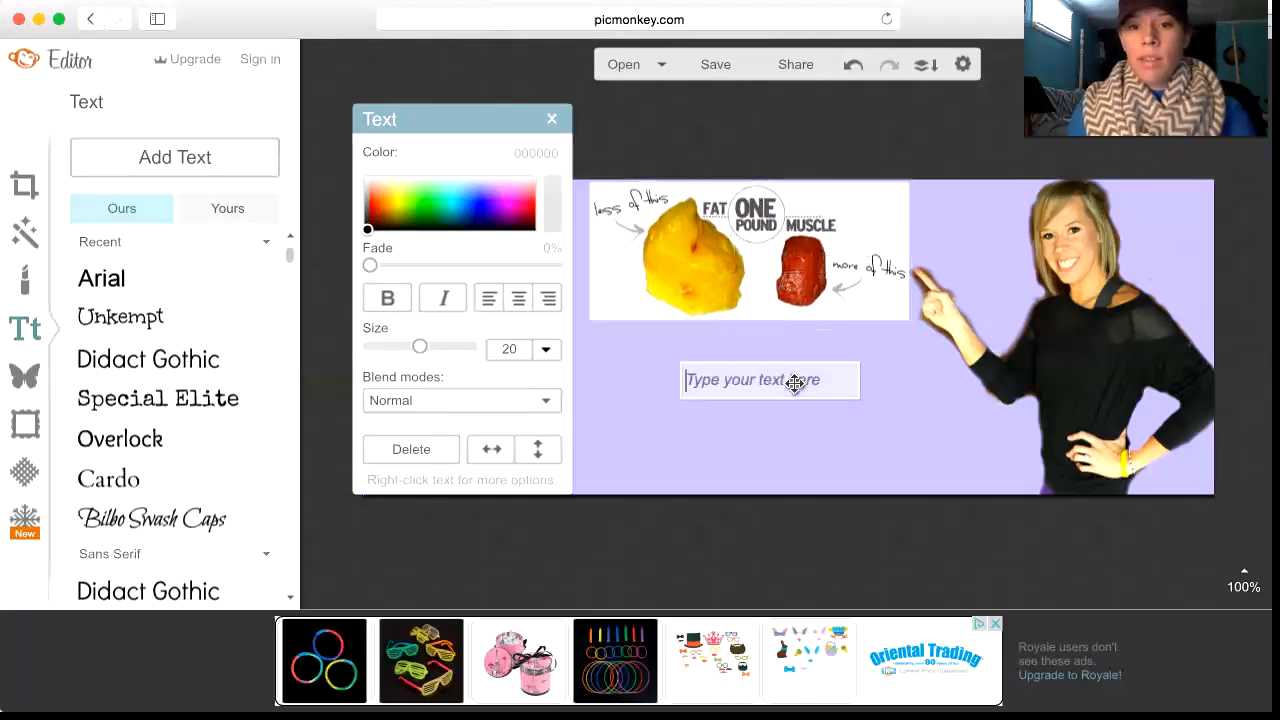
text(WHats up with thta???)
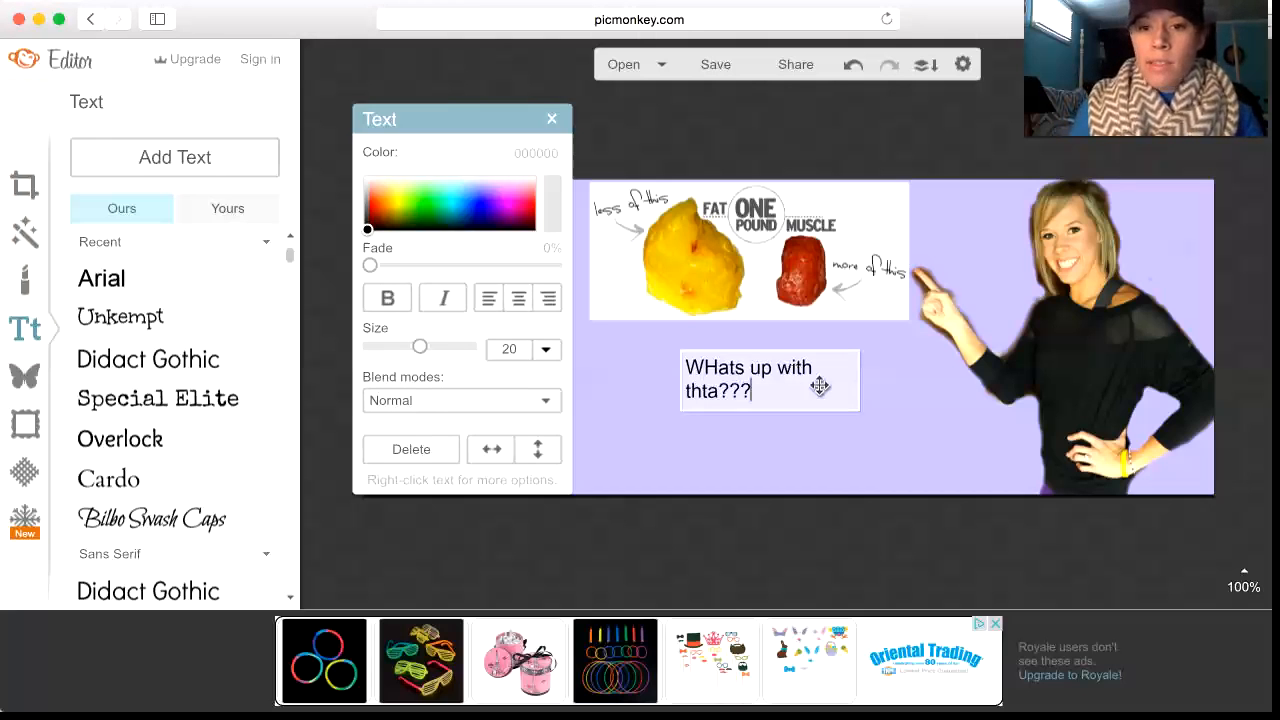
Correct the misspelled last word of the caption to "that???"
click(855, 409)
click(740, 391)
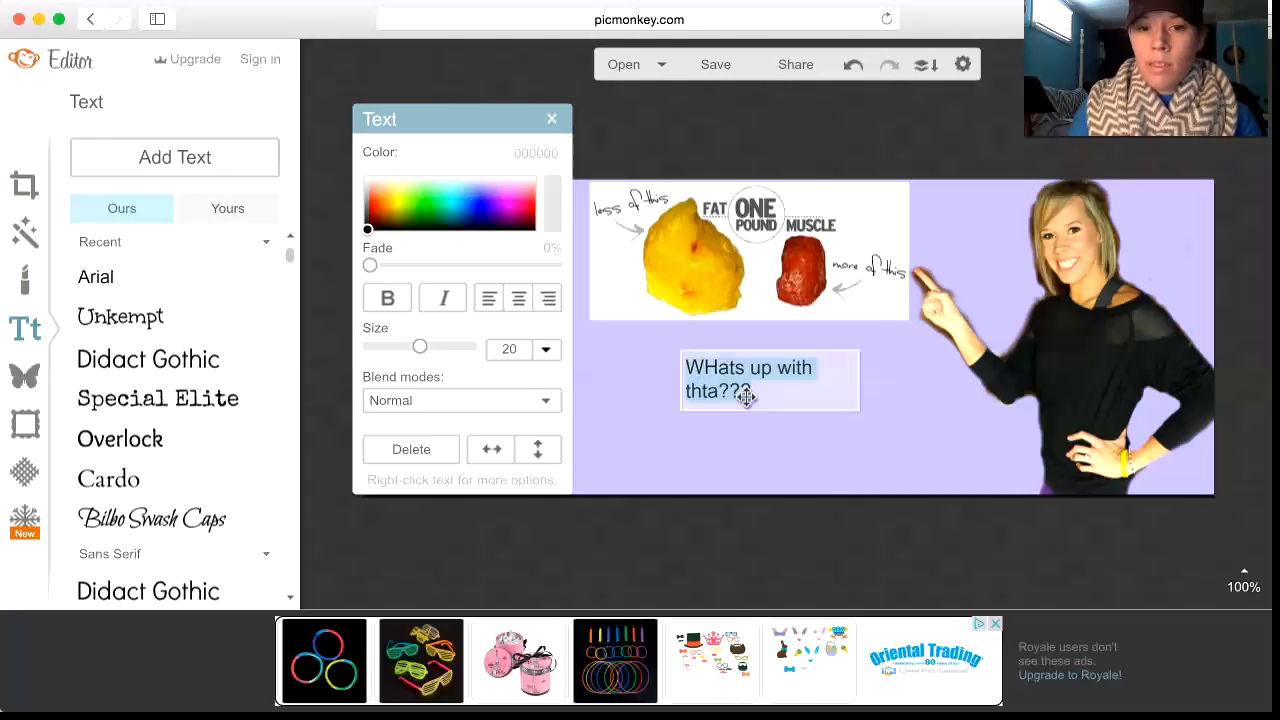
key(BackSpace)
key(BackSpace)
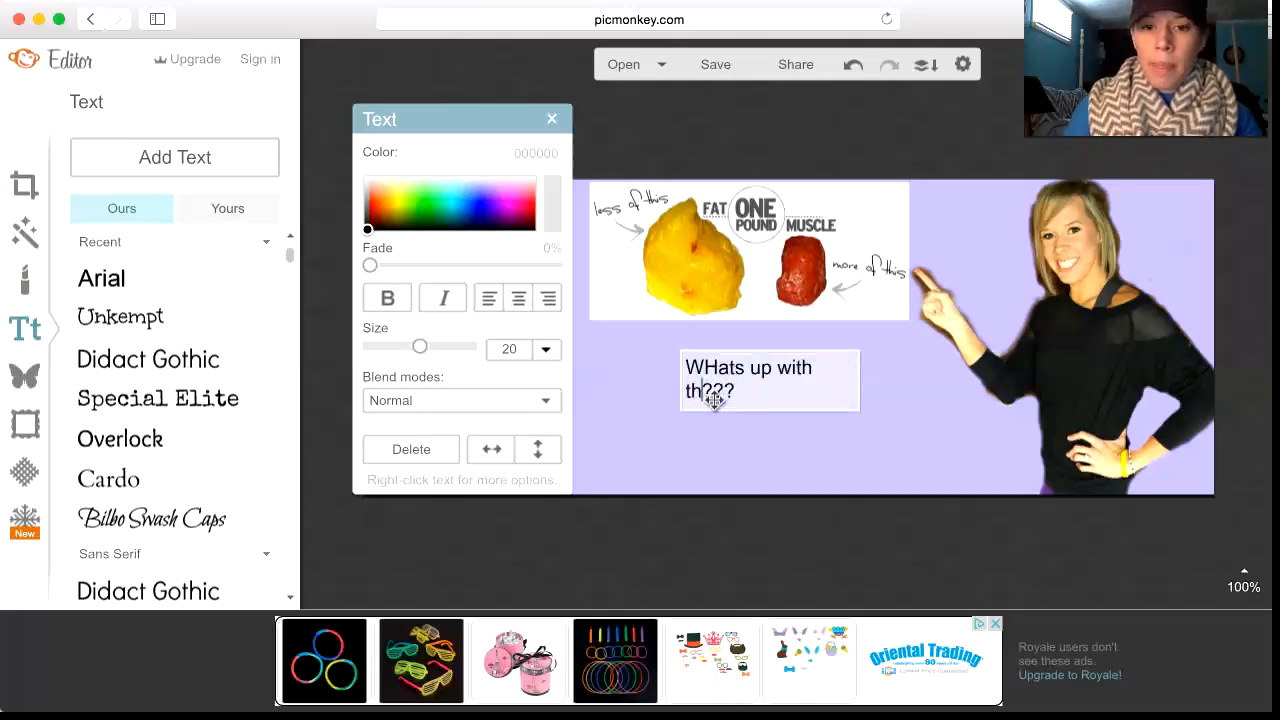
text(at)
click(840, 404)
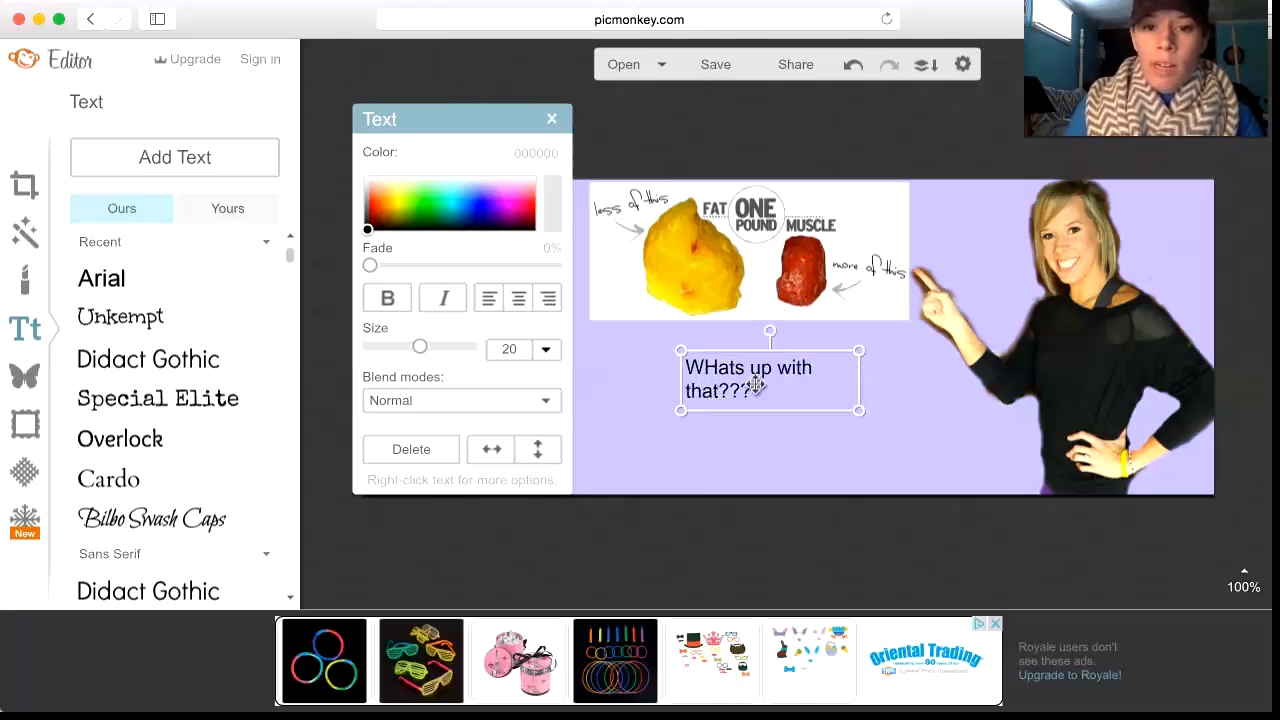
Widen the caption's text box to fit one line and place it just beneath the fat and muscle picture
drag(774, 393, 725, 378)
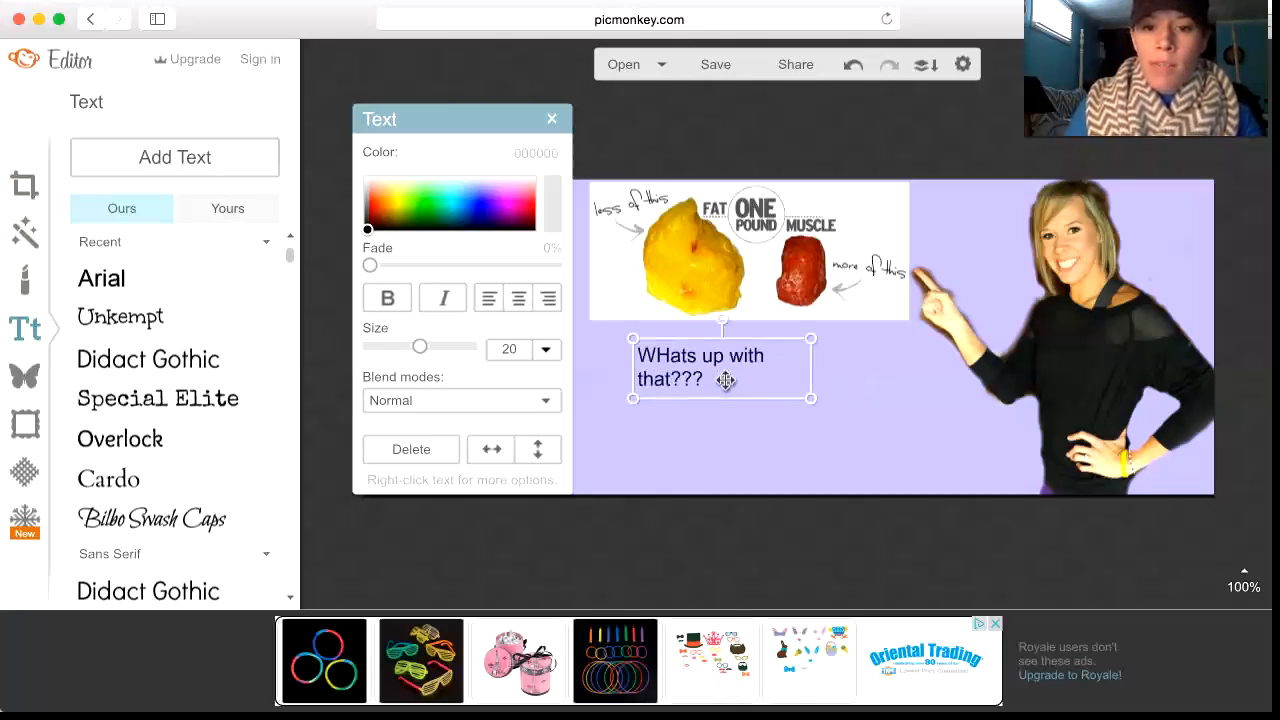
drag(808, 380, 944, 359)
drag(846, 380, 826, 363)
Format the caption in bold Cardo with the purple color 6100e2, trying Overlock first
click(120, 438)
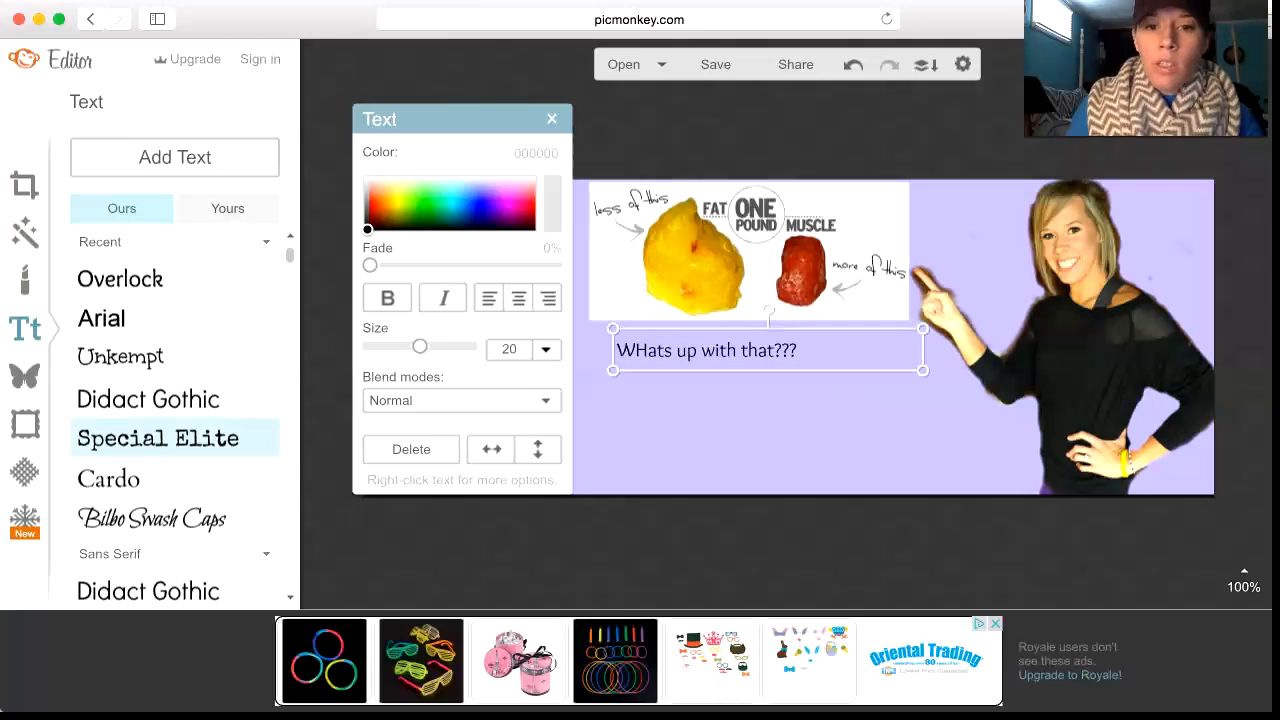
click(108, 478)
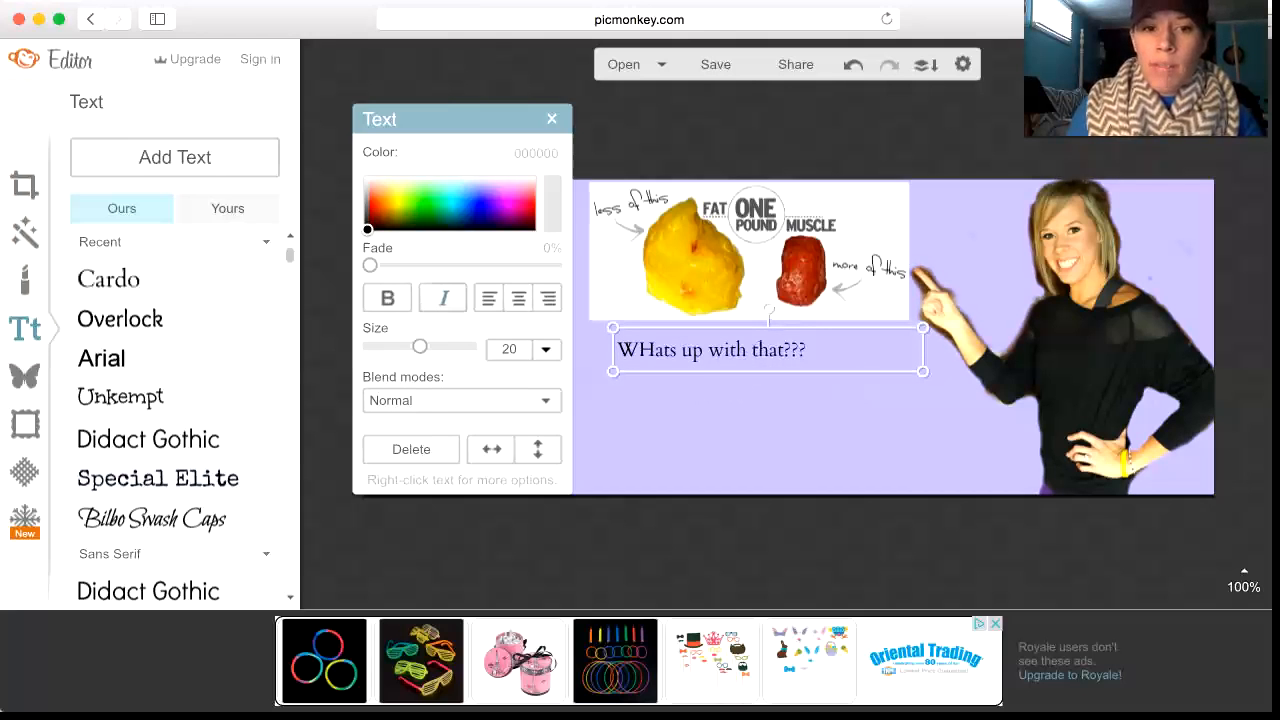
click(387, 298)
click(491, 206)
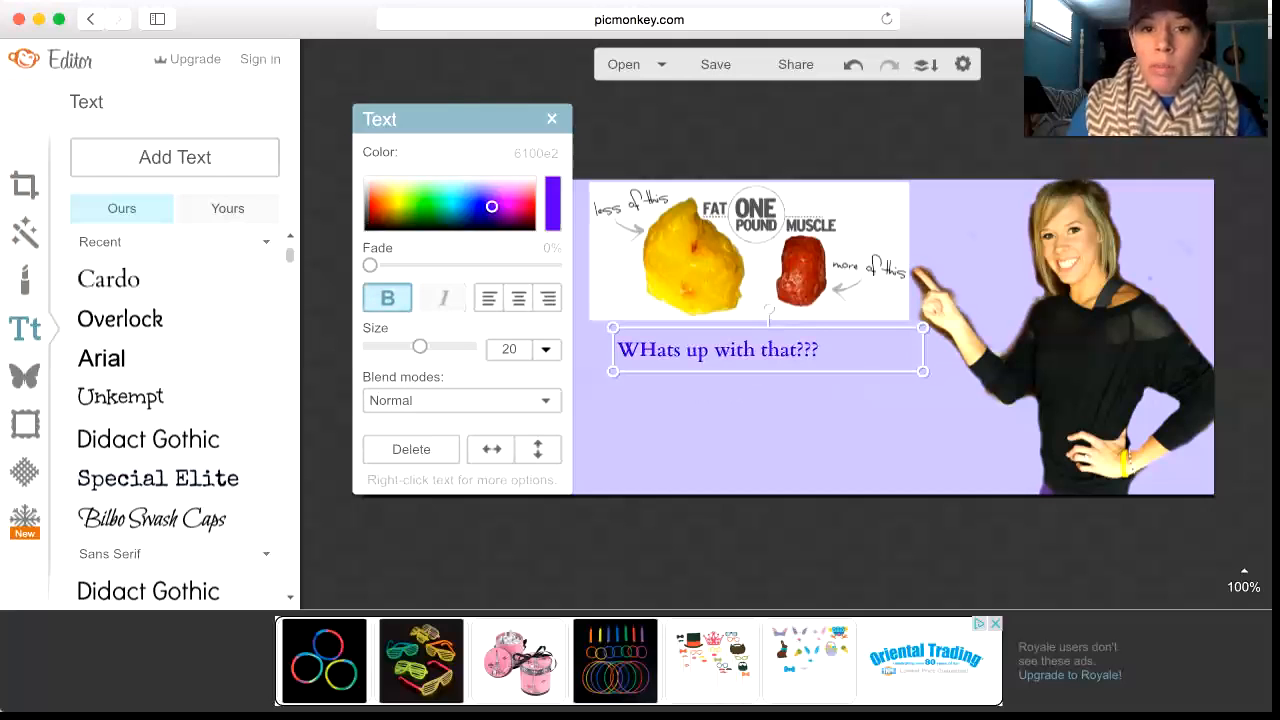
Set the caption's font size to 36, then widen and shift its box to fit one line under the picture
click(546, 349)
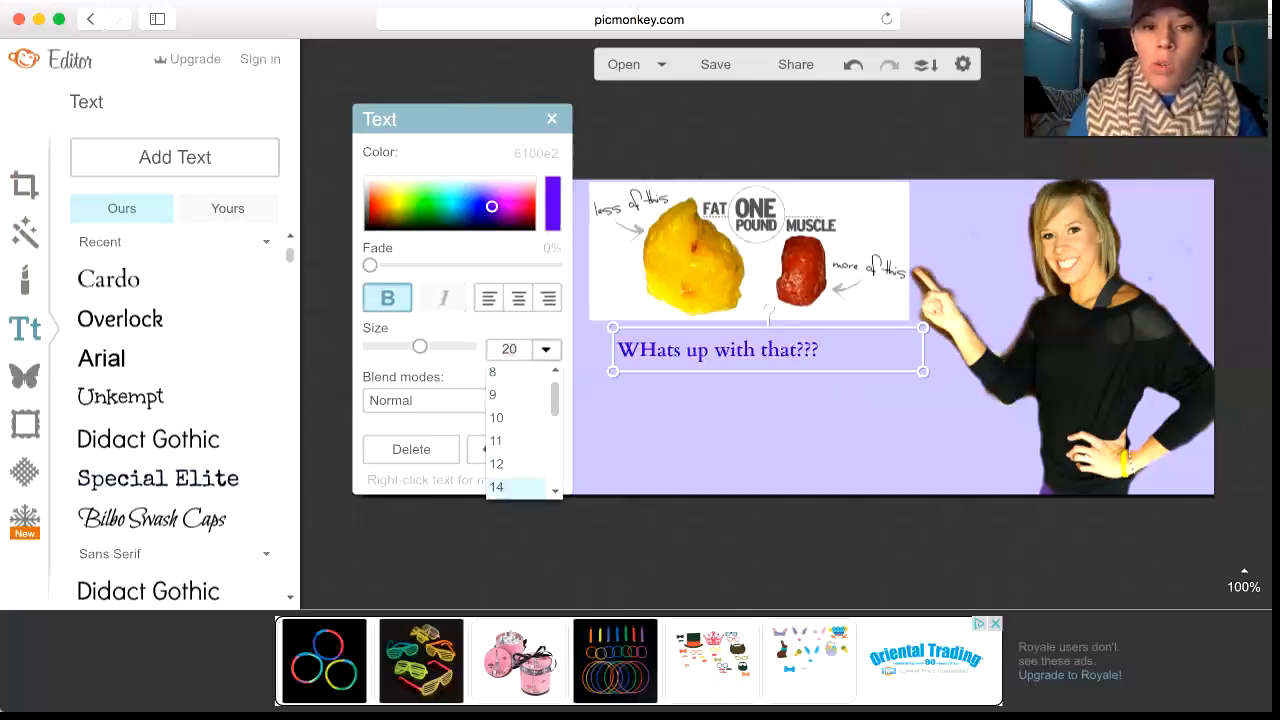
scroll(520, 430, down, 1)
scroll(520, 440, down, 1)
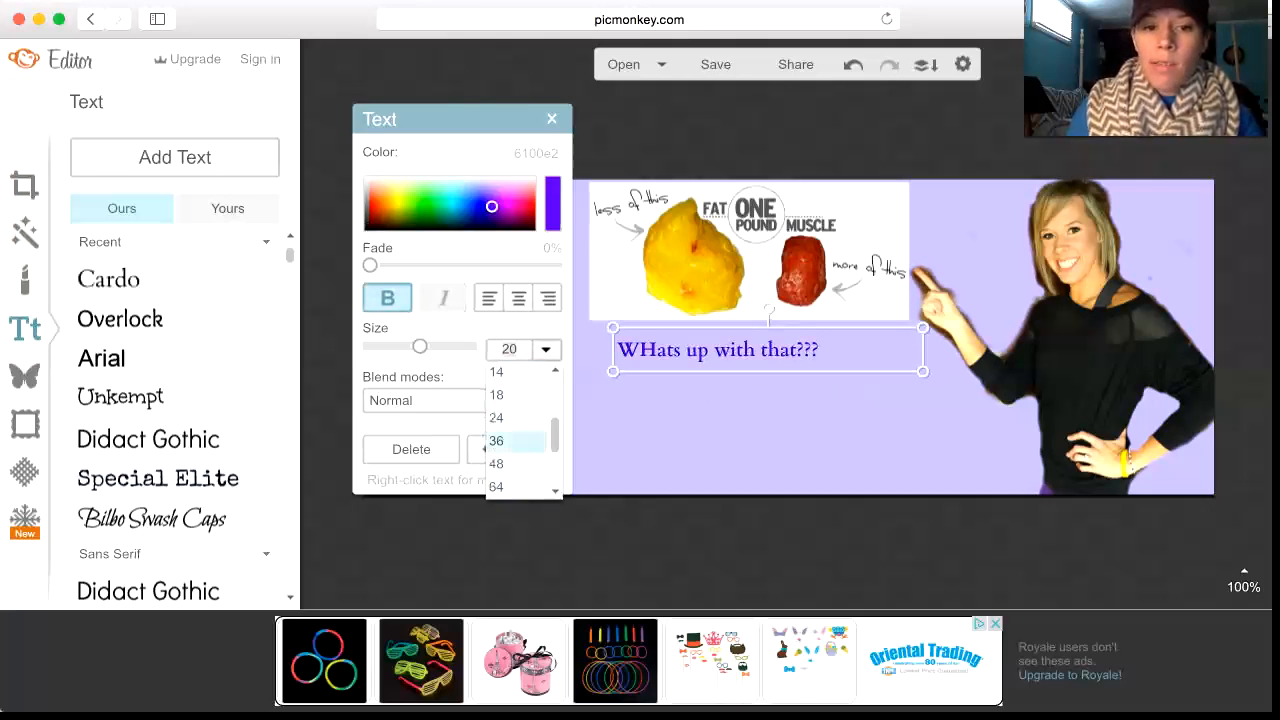
click(500, 442)
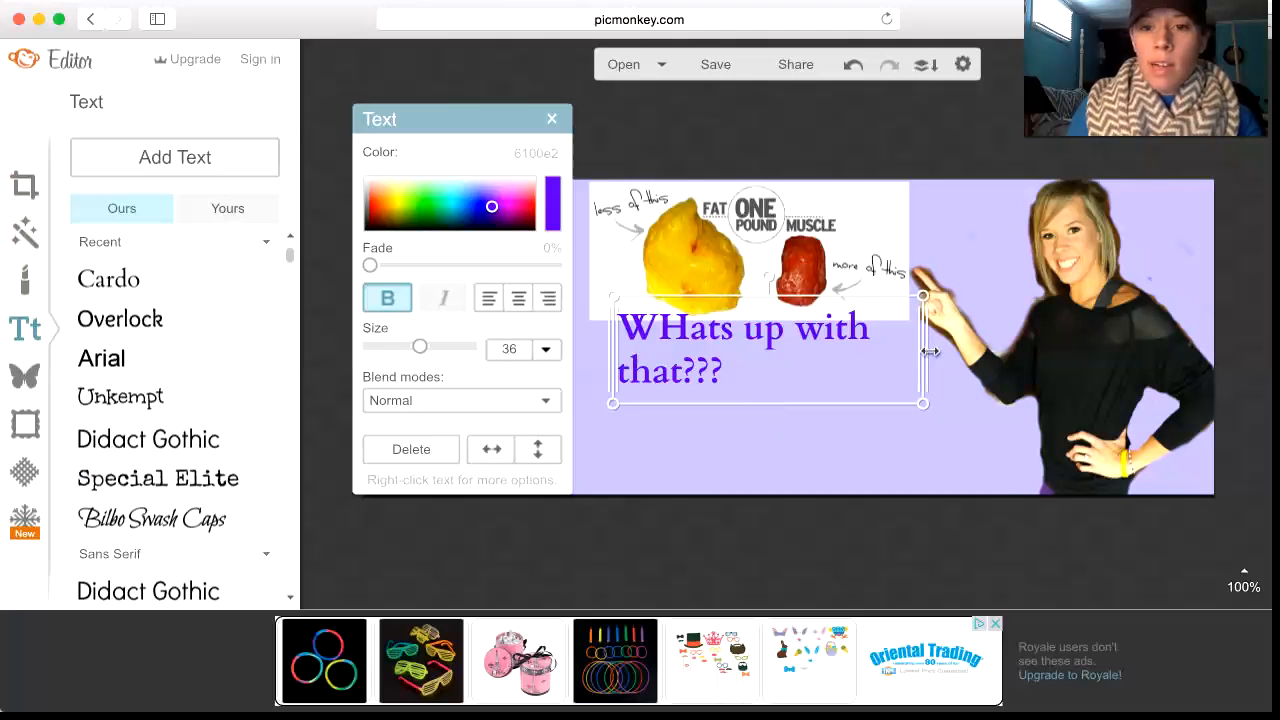
drag(920, 352, 1050, 366)
drag(920, 365, 865, 360)
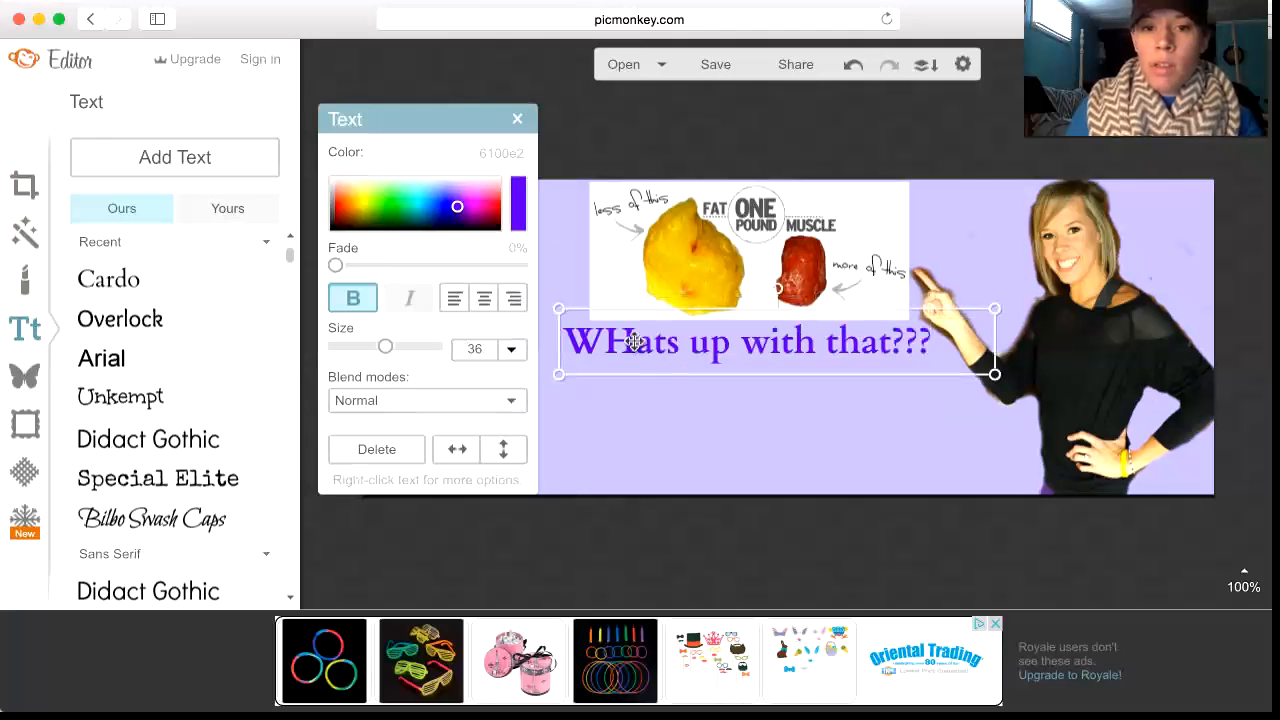
Correct the caption's first word to "What's" with a lowercase h and an apostrophe
click(635, 342)
key(BackSpace)
text(h)
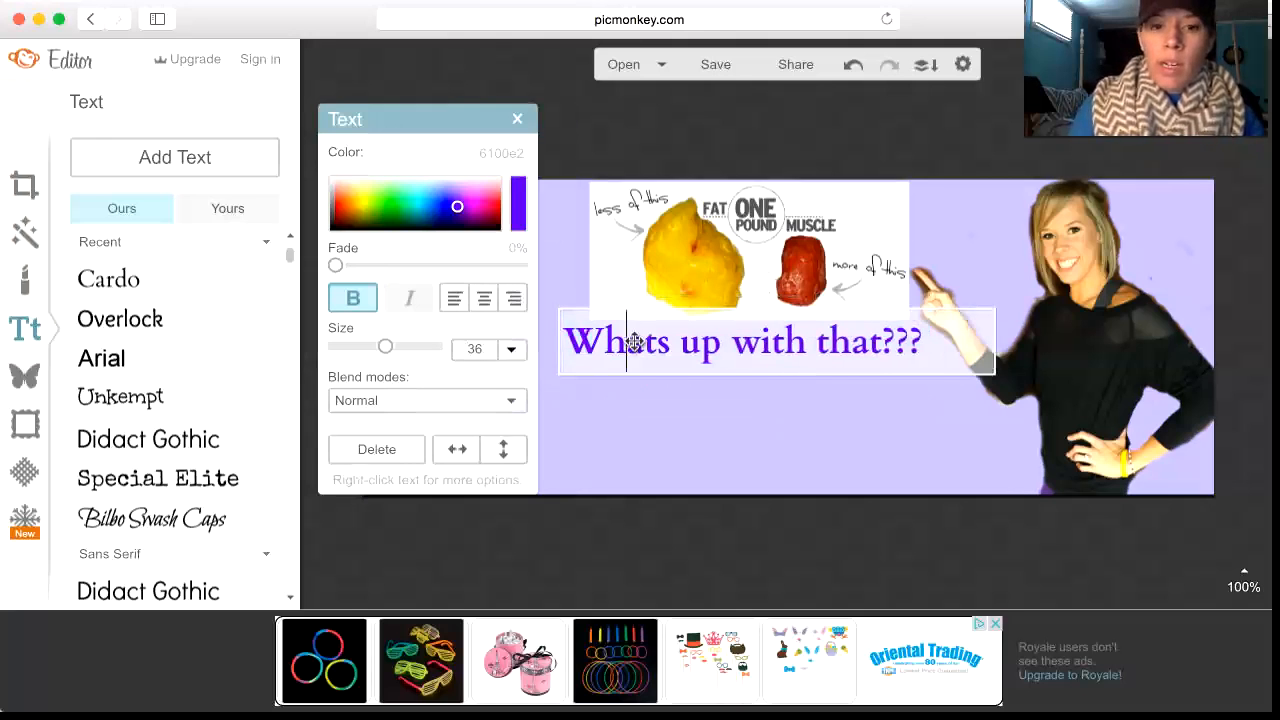
click(734, 429)
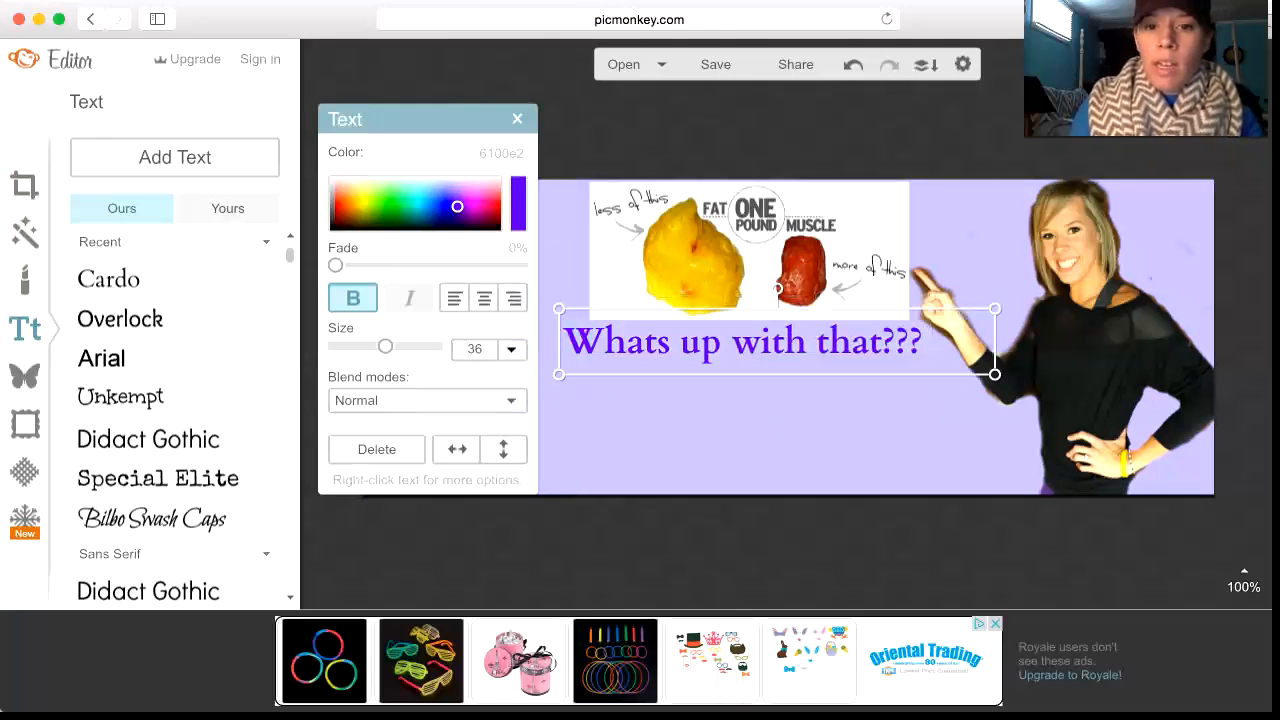
click(653, 348)
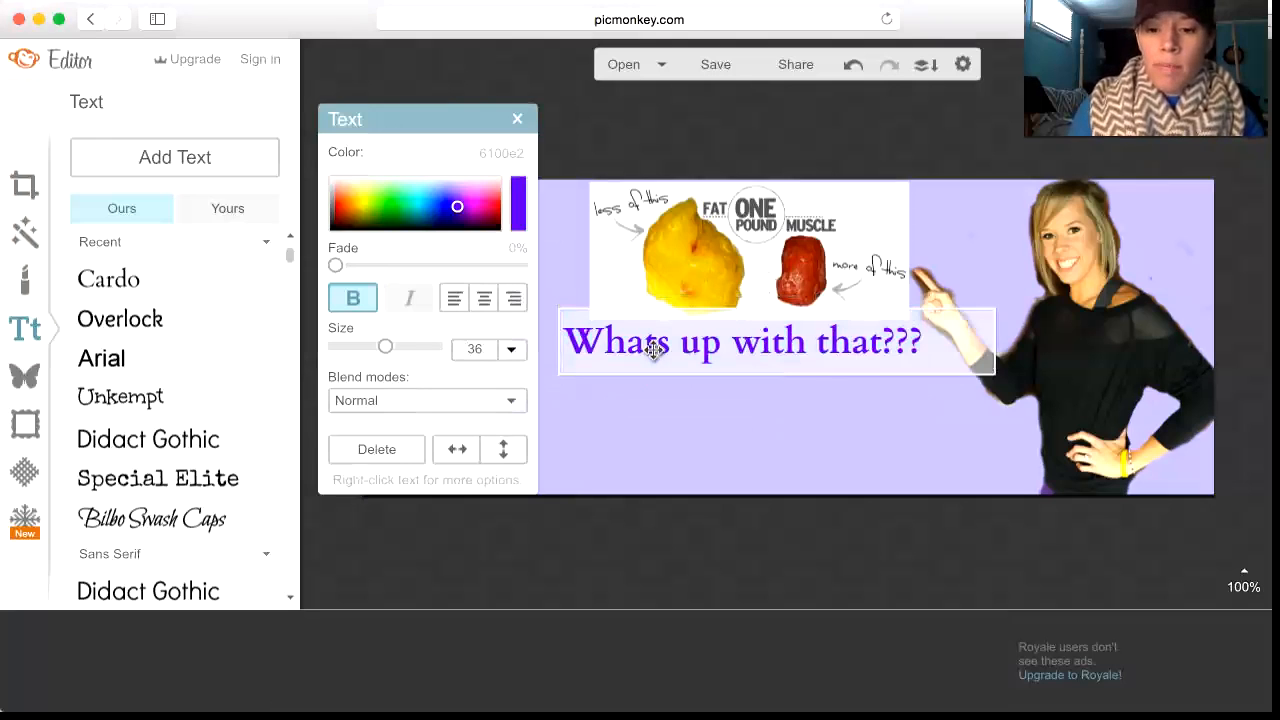
text(')
click(756, 423)
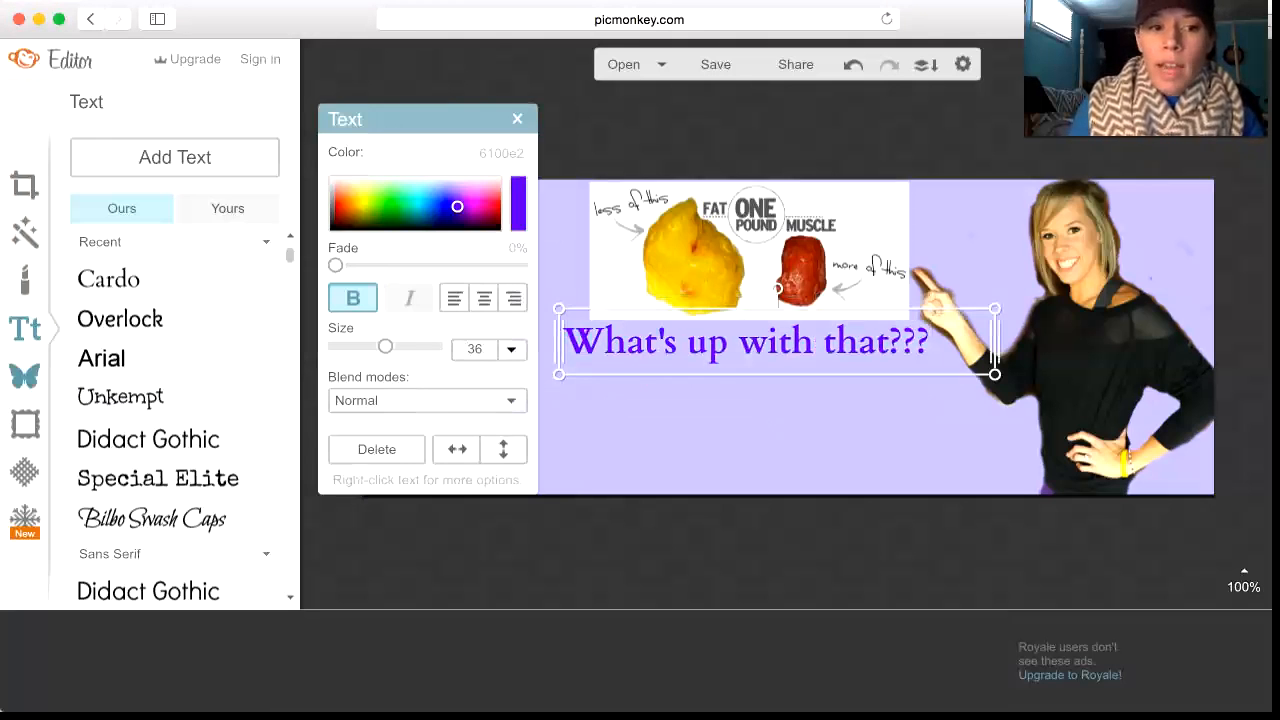
Add a solid outlined heart from the Hearts overlays and place it below the start of the caption
click(25, 375)
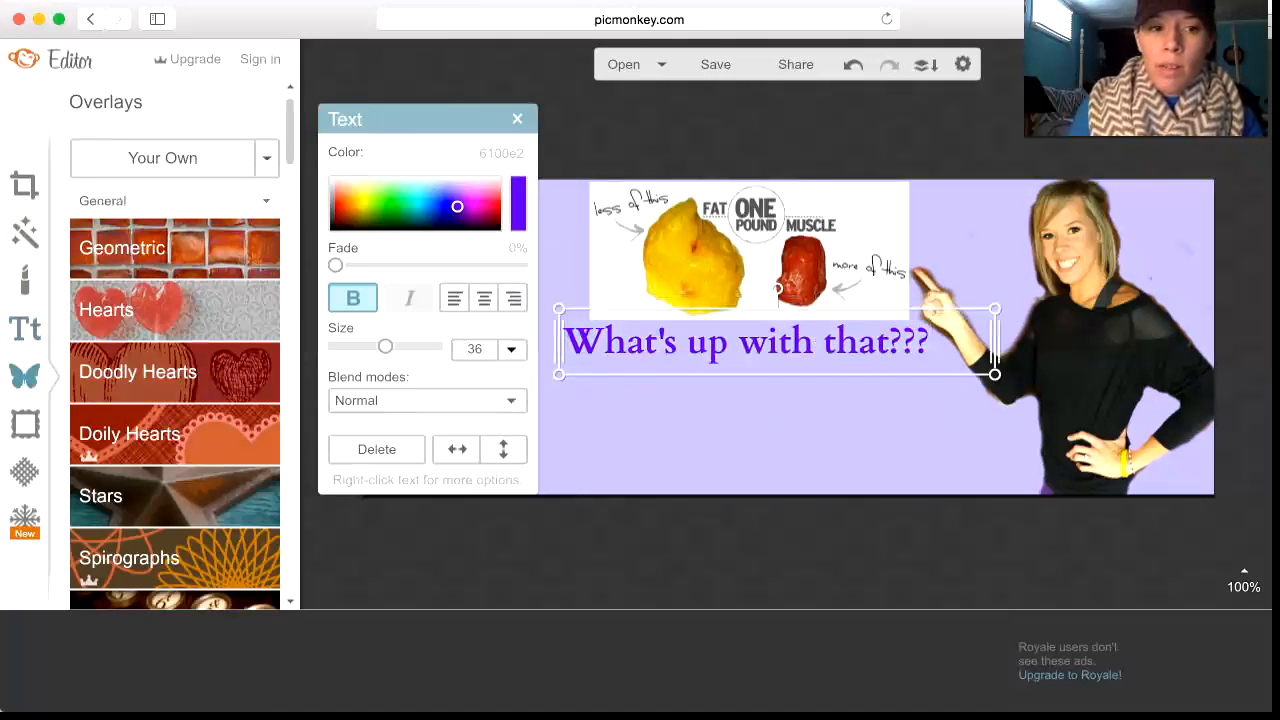
click(175, 310)
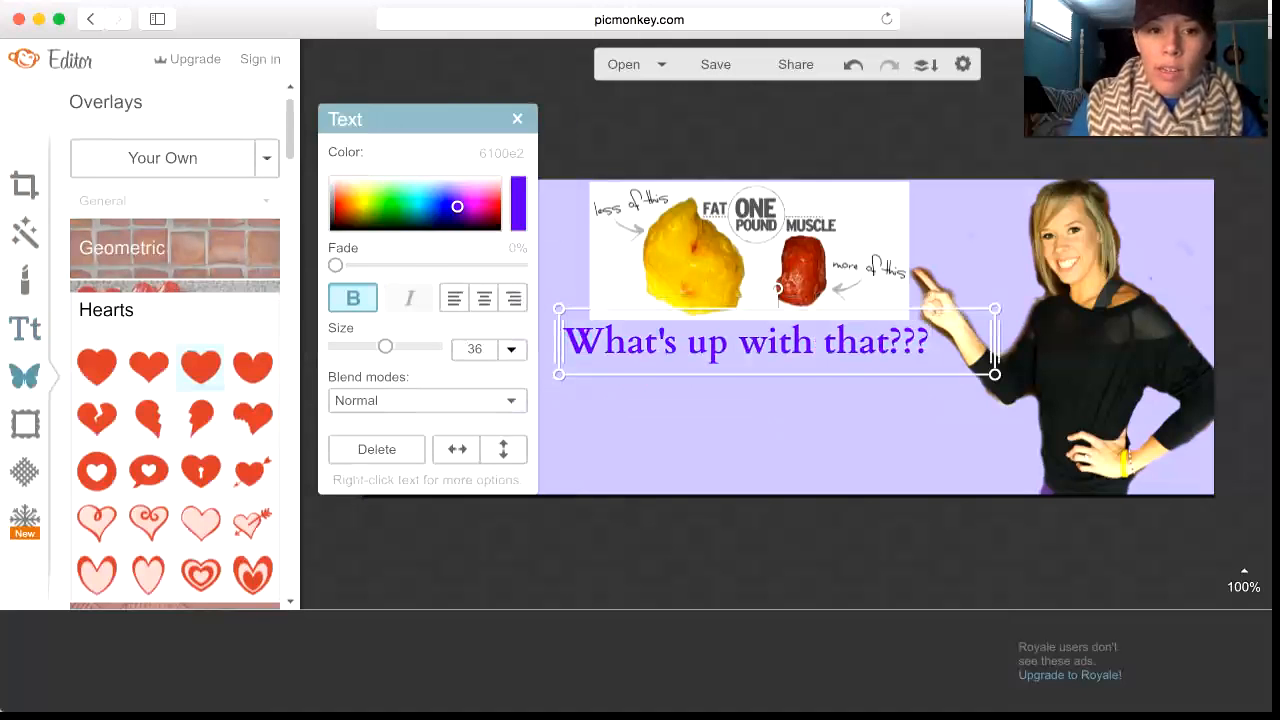
click(201, 366)
drag(787, 317, 578, 440)
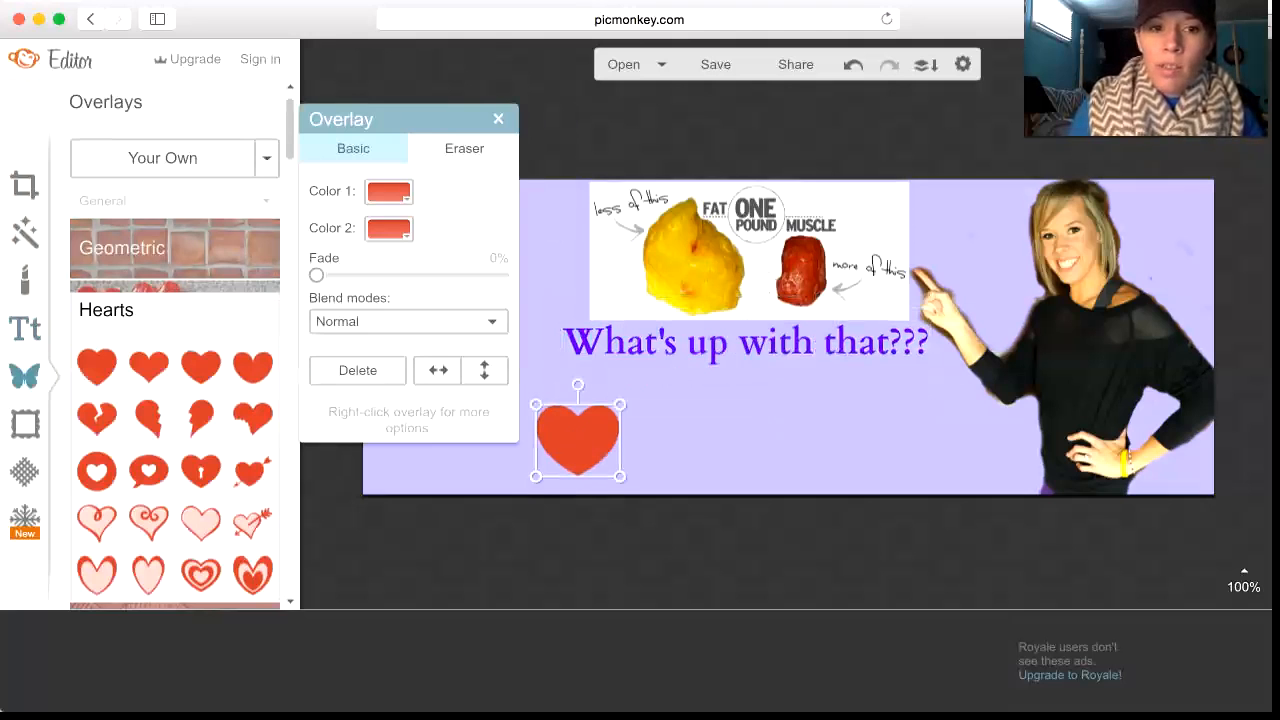
Color the heart with a magenta outline and cyan fill, then enlarge it and move it beside the fat and muscle picture
click(389, 192)
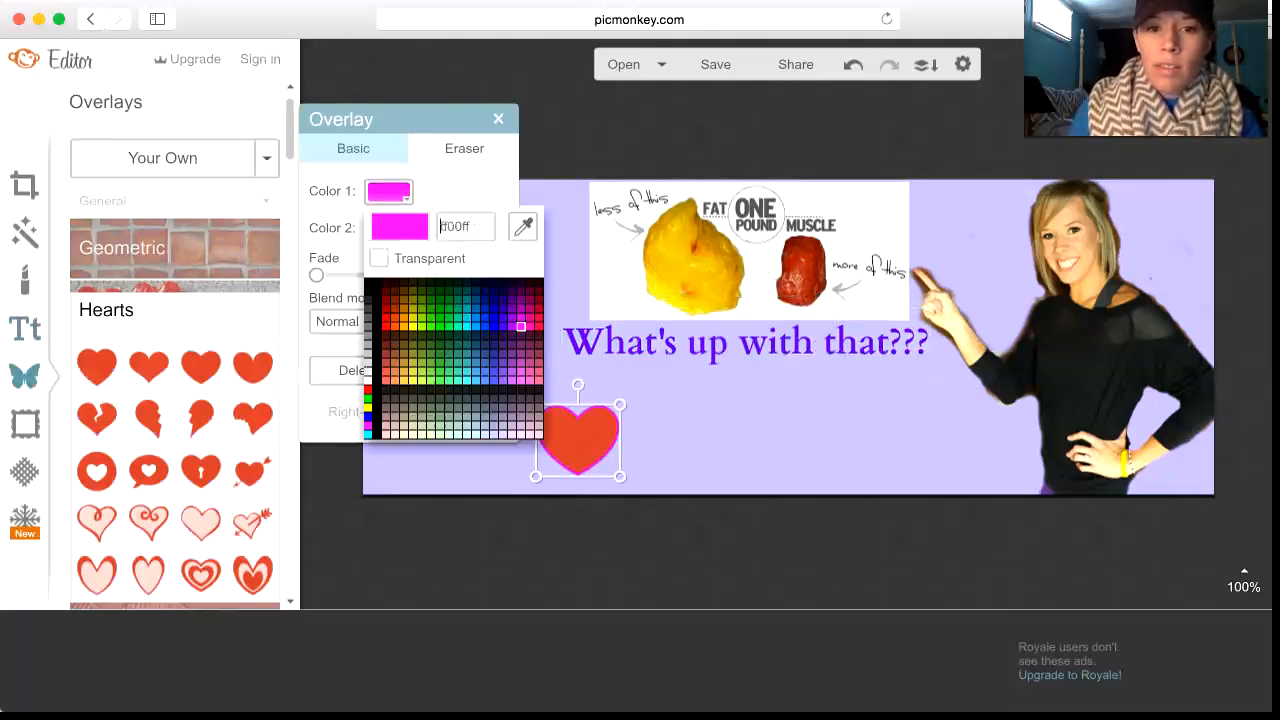
click(520, 325)
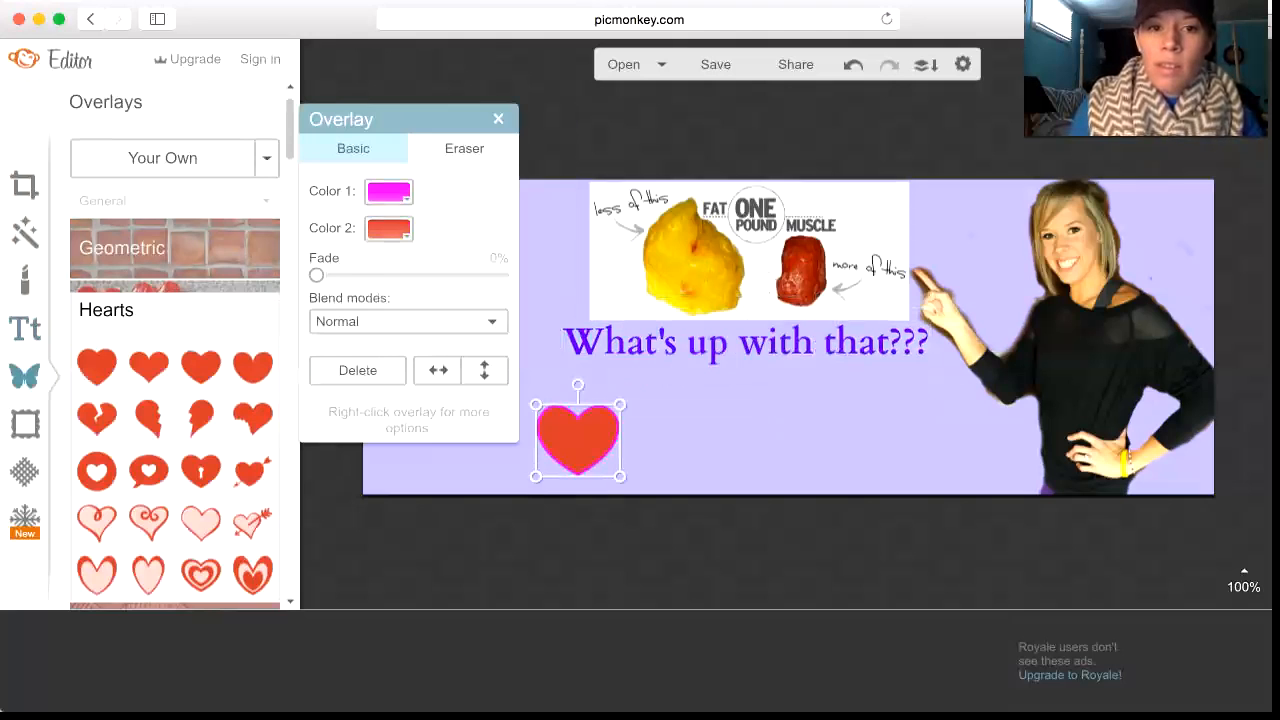
click(389, 229)
click(470, 368)
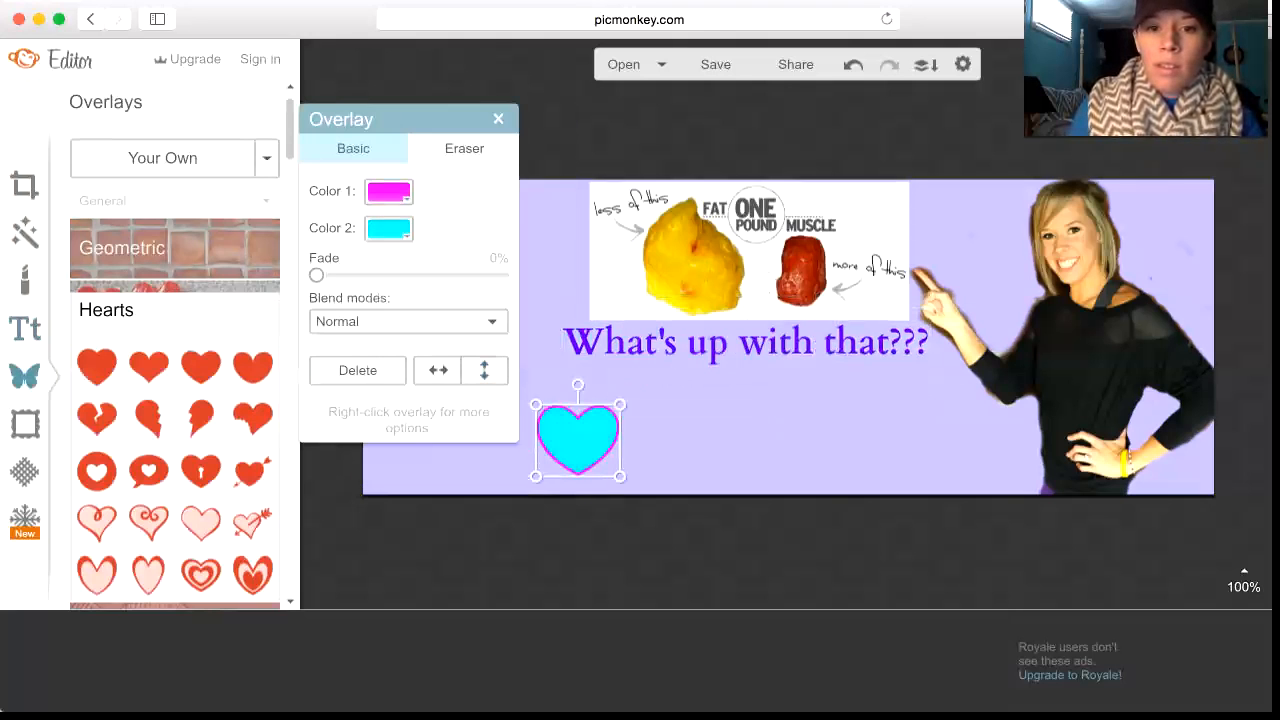
drag(620, 404, 528, 252)
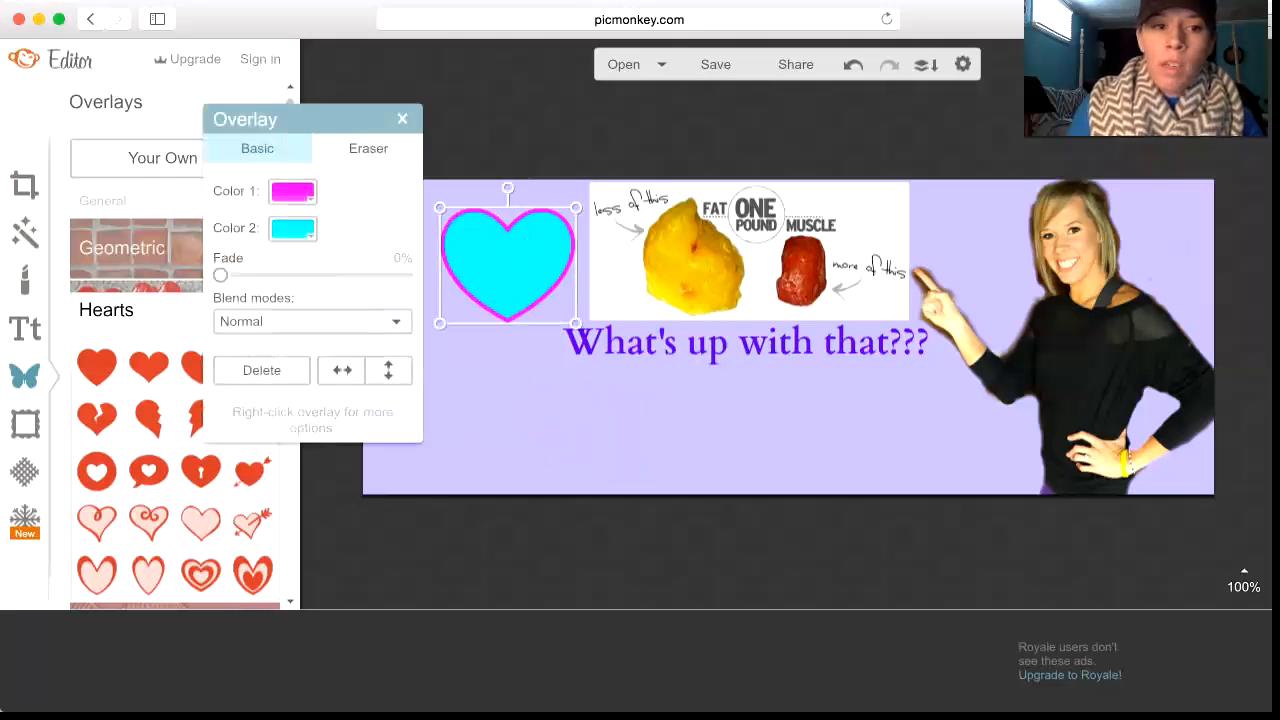
Add a text box over the heart and enter the person's first name in it
click(25, 328)
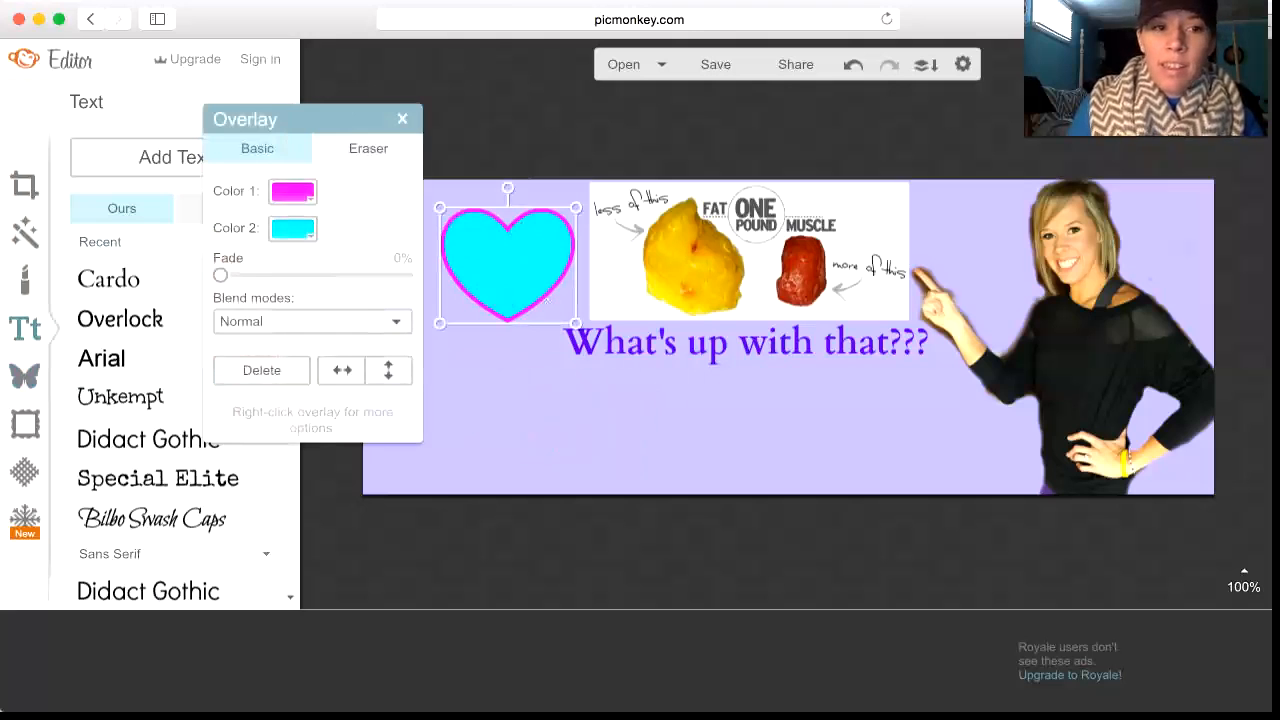
click(545, 300)
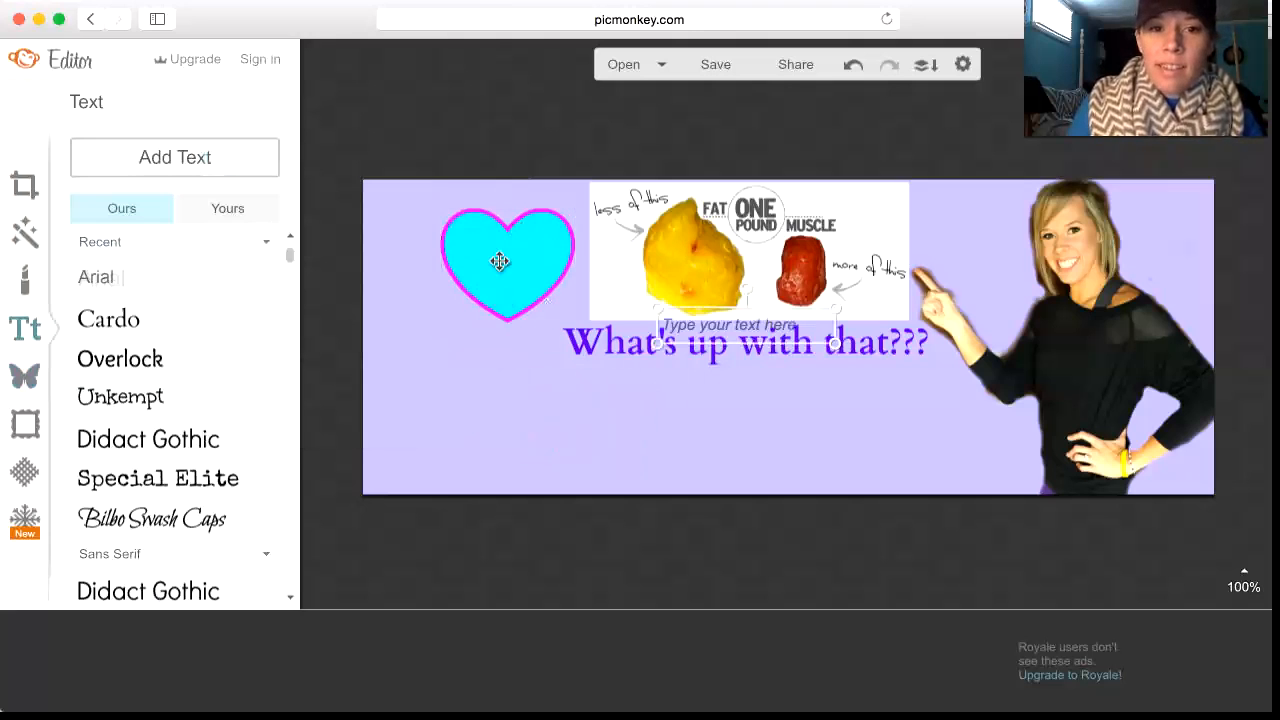
drag(759, 329, 545, 262)
click(545, 262)
text(Eri)
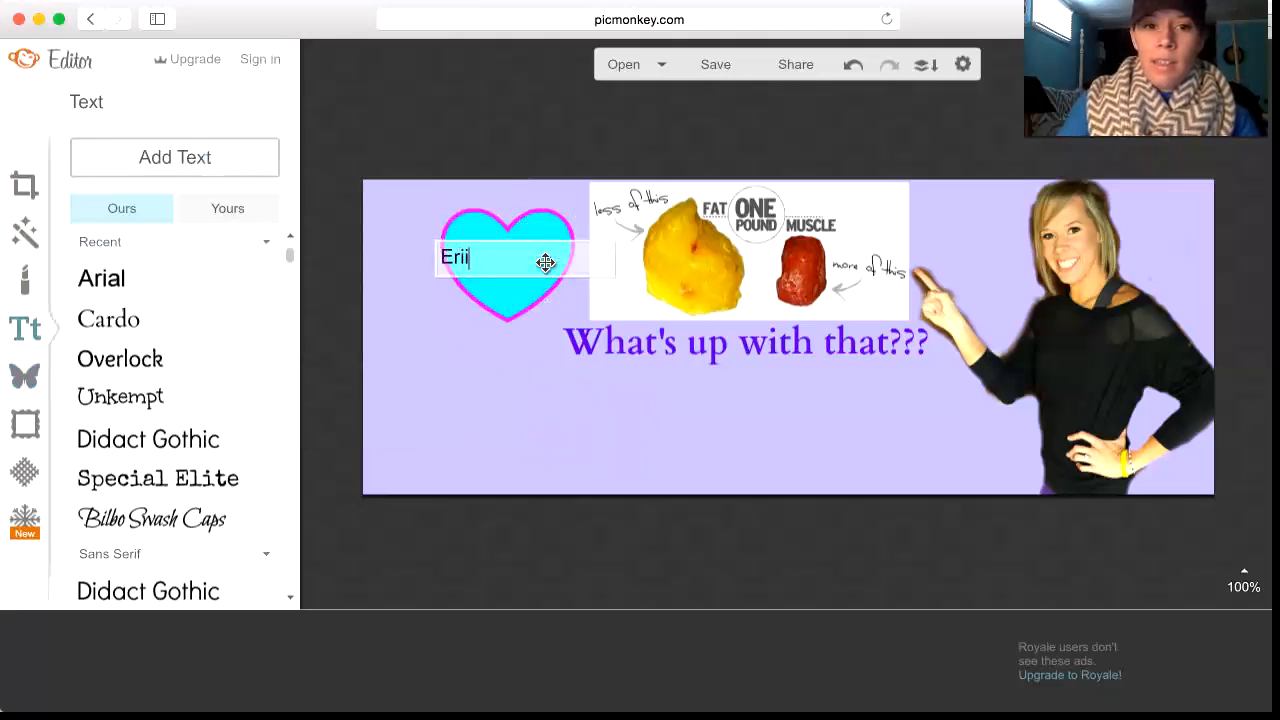
click(532, 243)
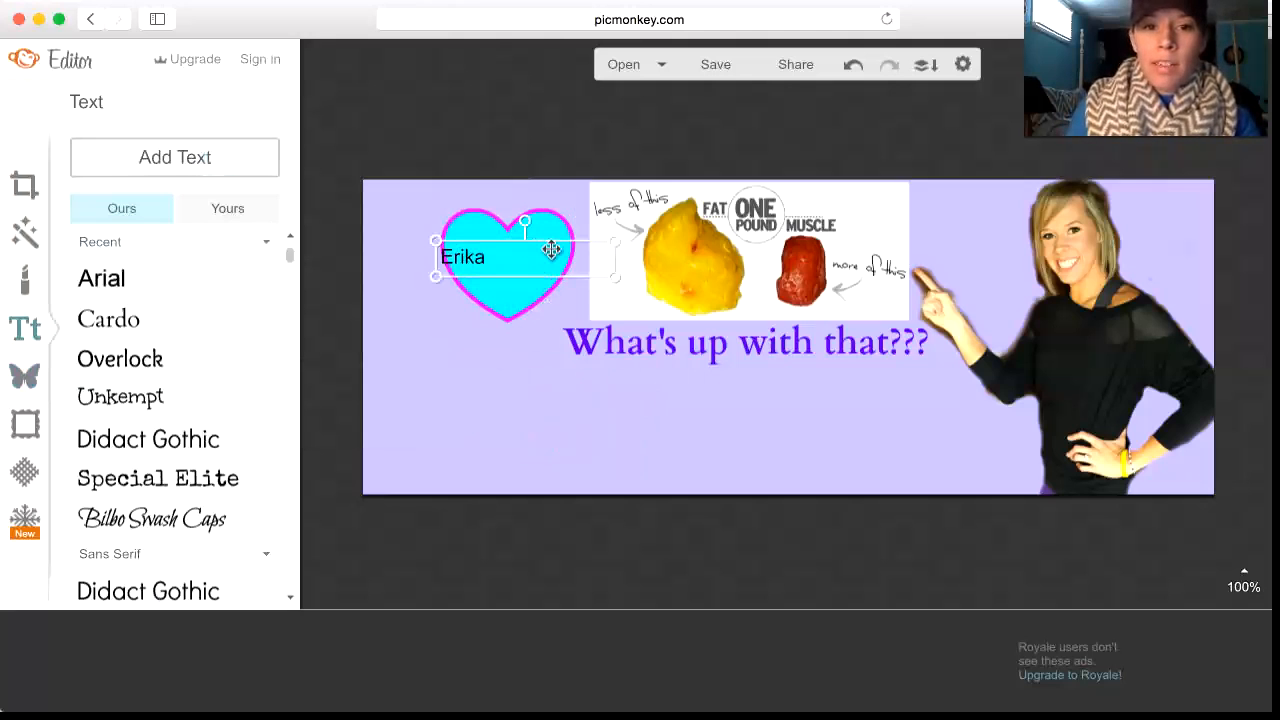
Center the name text inside the heart and deselect it
click(492, 253)
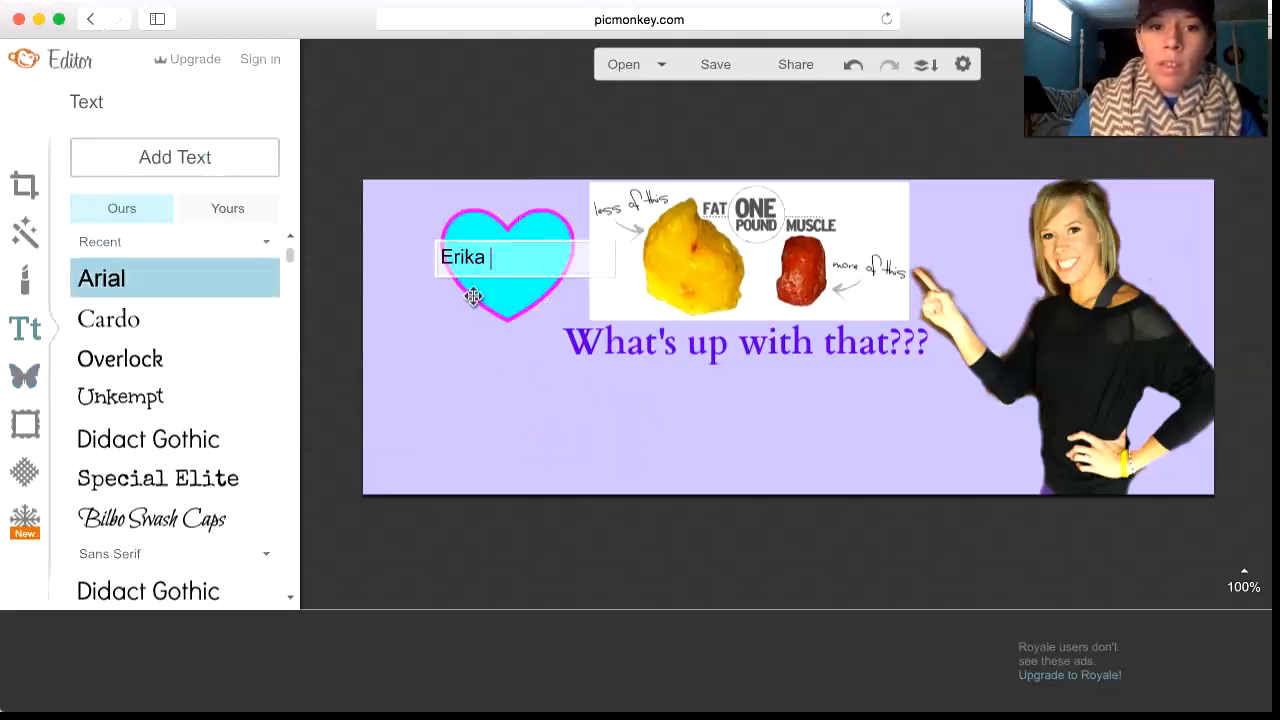
drag(492, 263, 417, 257)
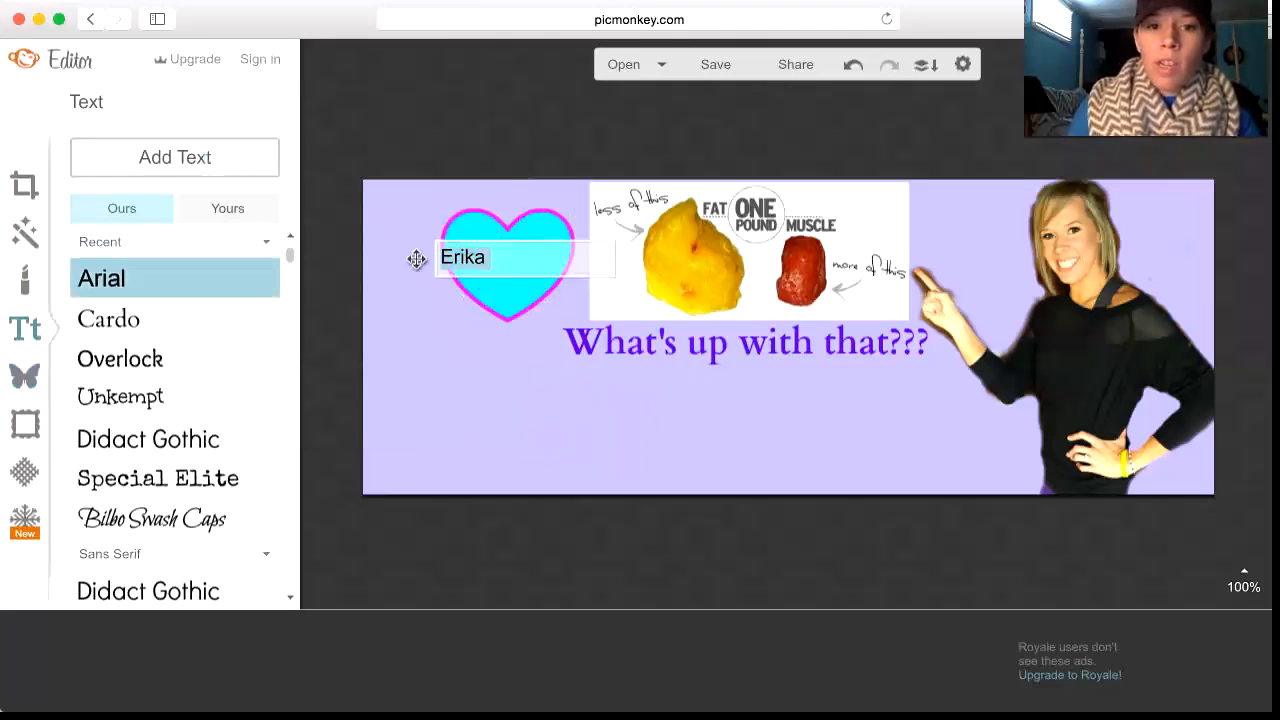
click(602, 256)
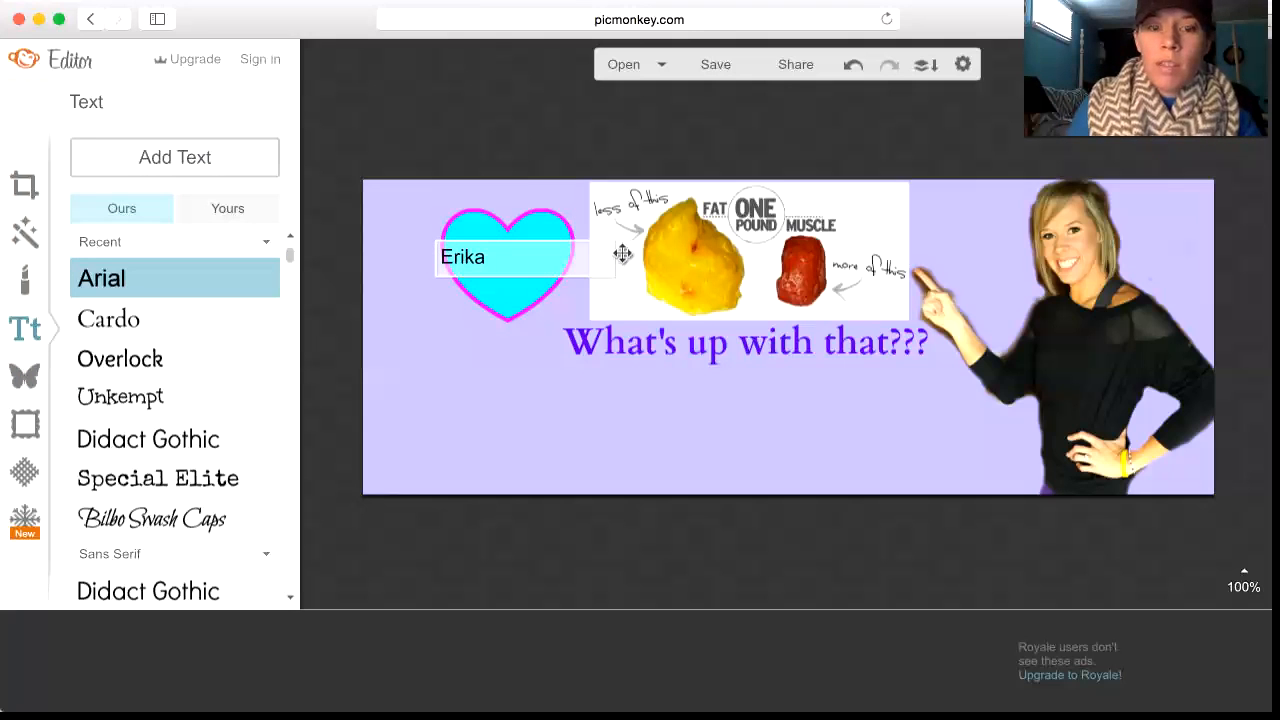
click(546, 383)
drag(500, 251, 530, 251)
click(560, 318)
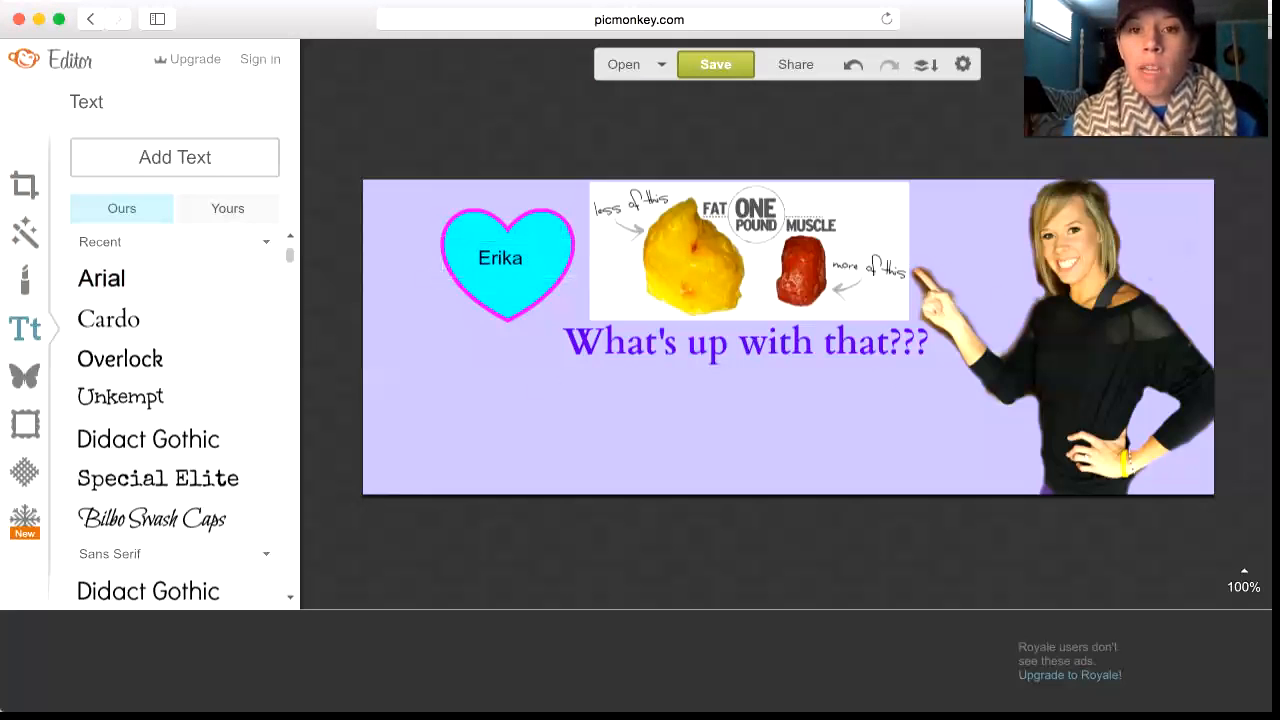
Open the options for saving the finished banner to the computer
click(715, 64)
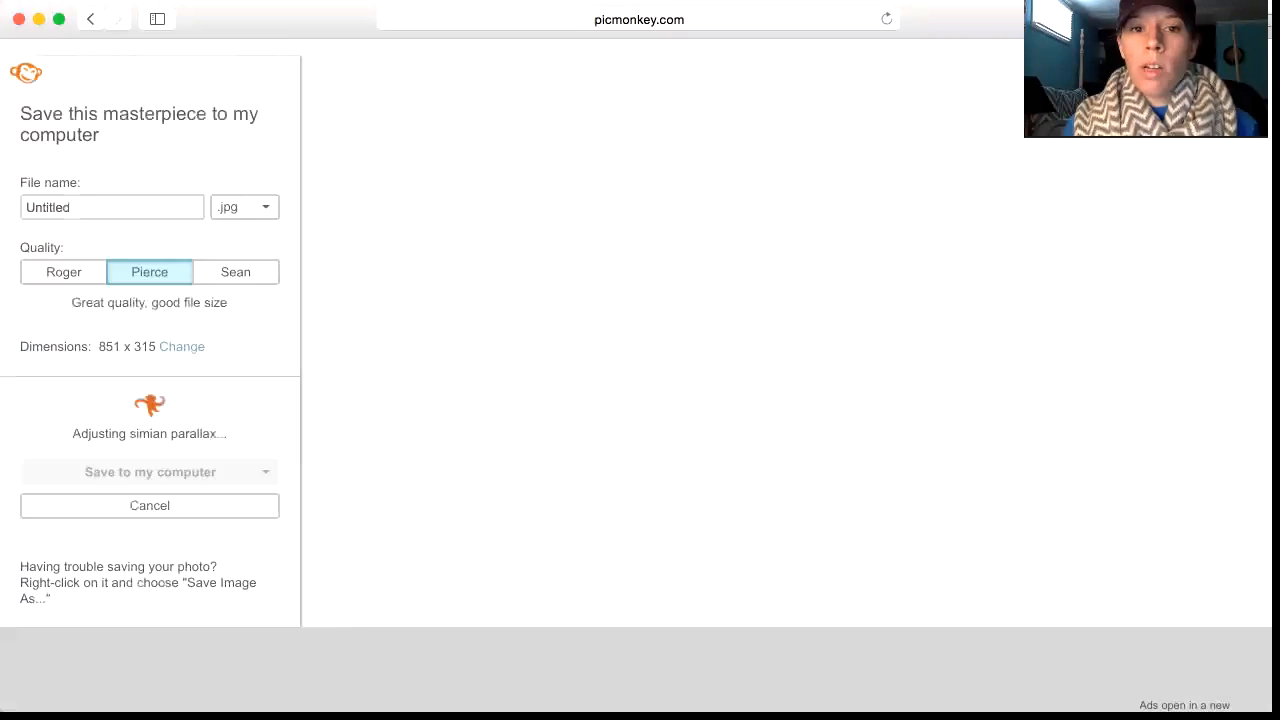